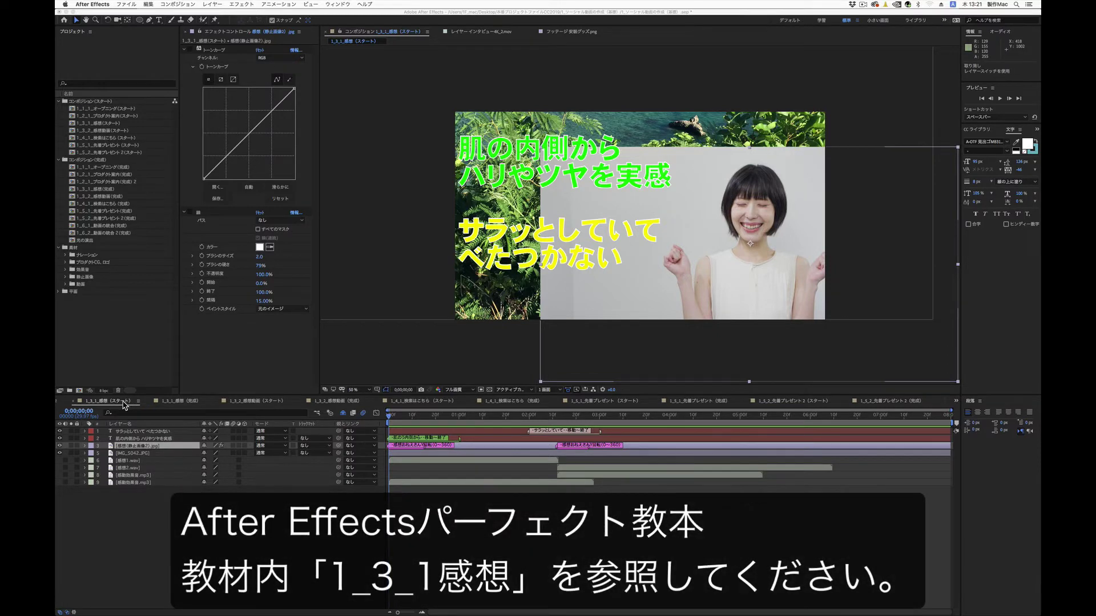
Preview the finished composition, return to the starting one, and solo the photo layer
click(184, 402)
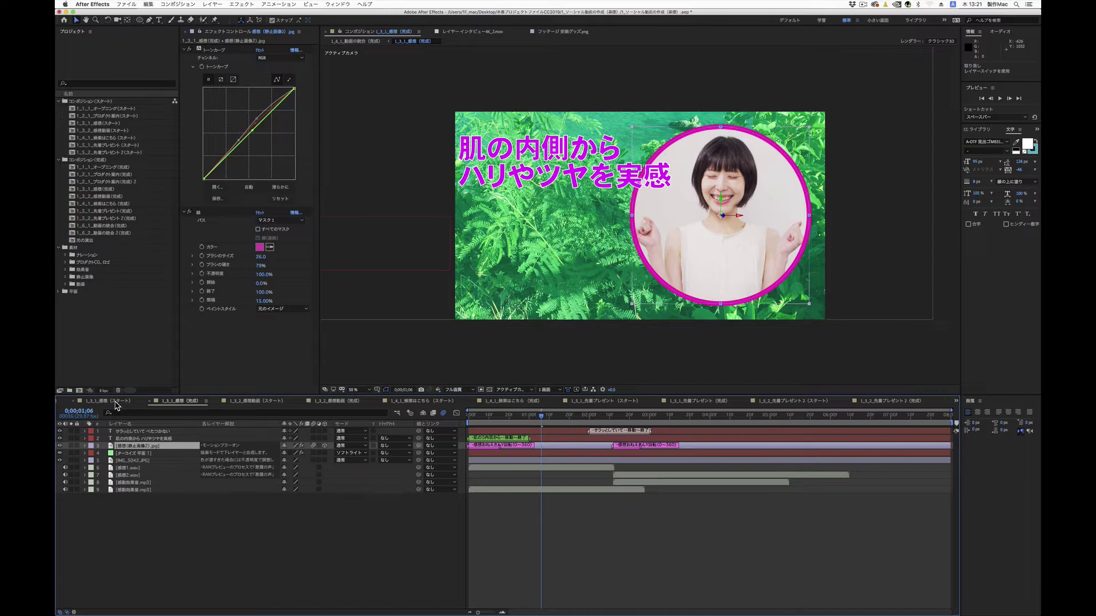
click(116, 402)
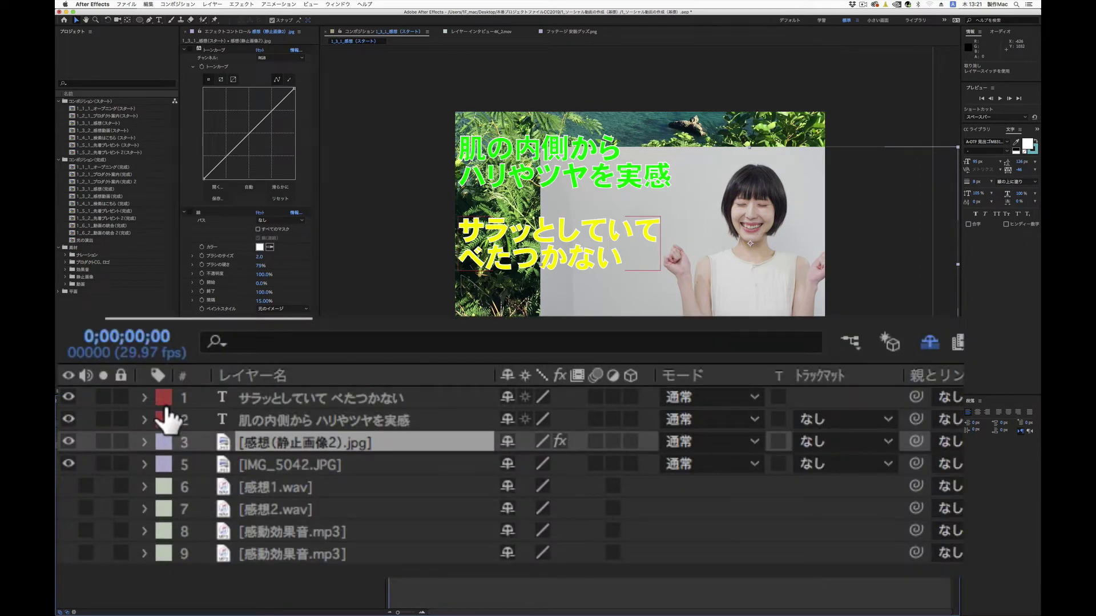
click(101, 441)
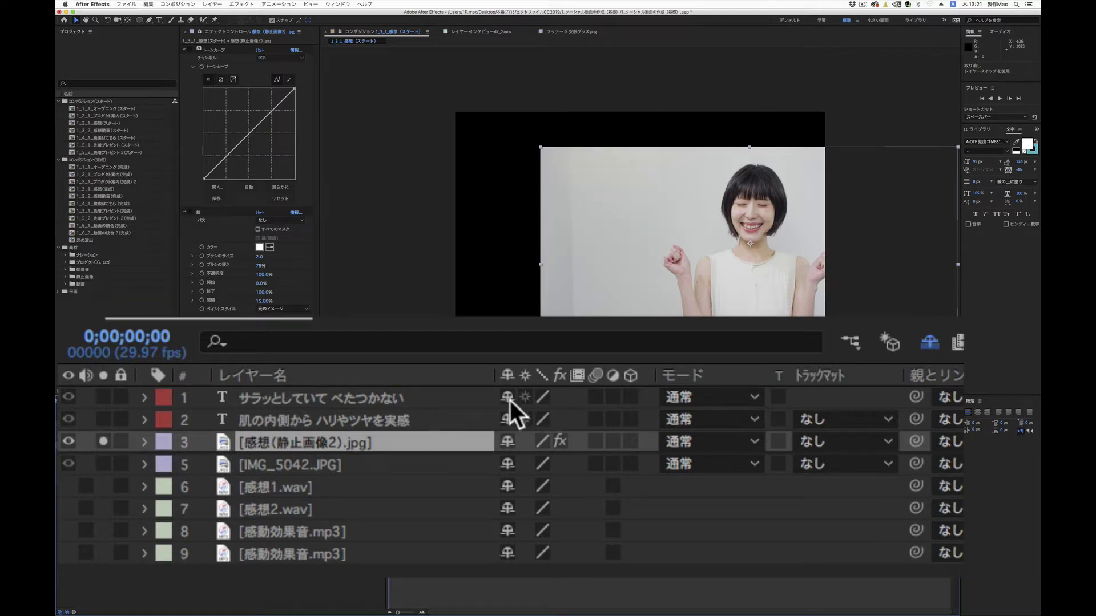
Mark every other layer, including the audio layers, as shy and enable Hide Shy Layers
scroll(507, 399, down, 1)
scroll(506, 398, down, 1)
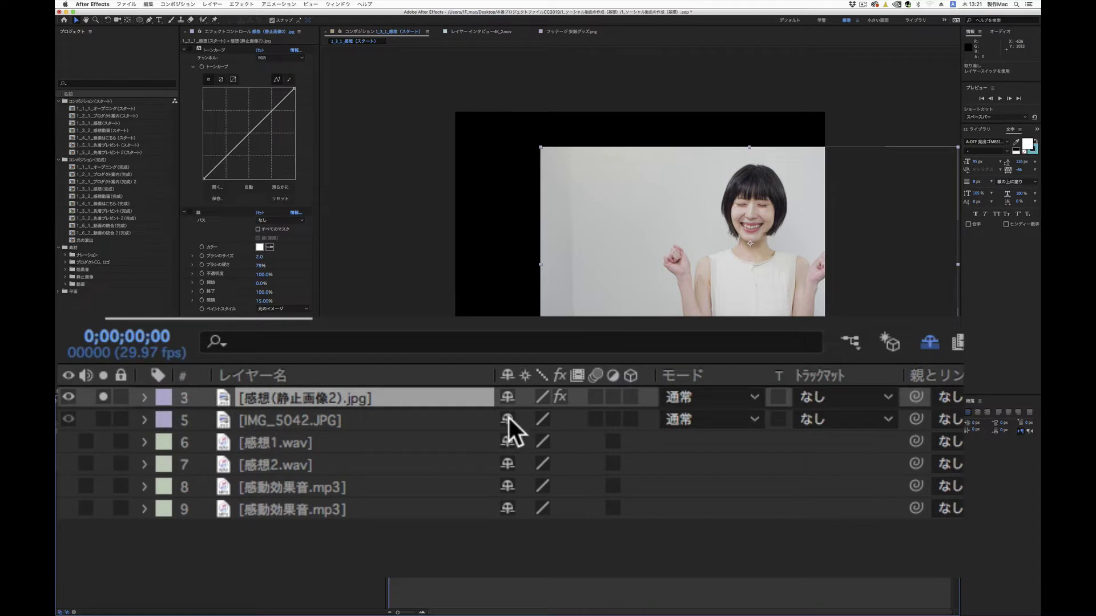
click(509, 419)
click(508, 422)
click(509, 423)
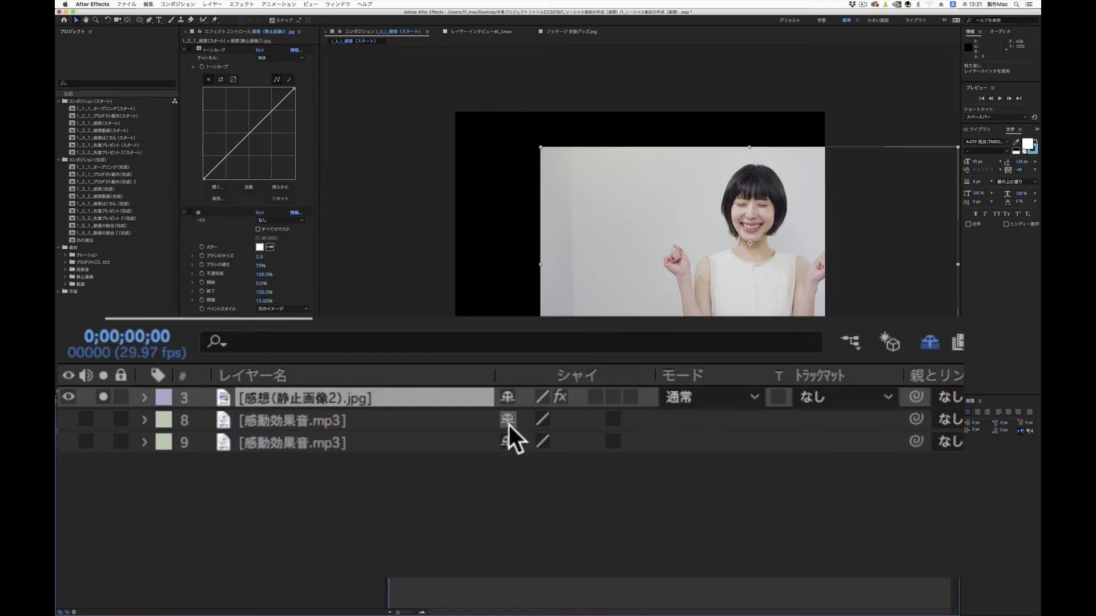
click(508, 425)
click(509, 424)
click(928, 348)
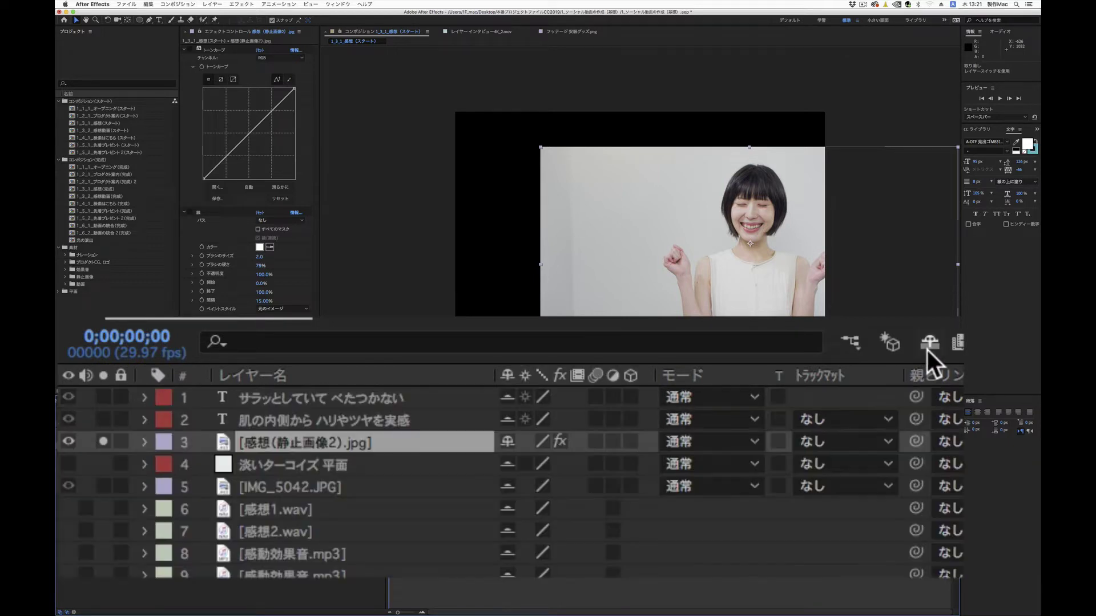
click(927, 351)
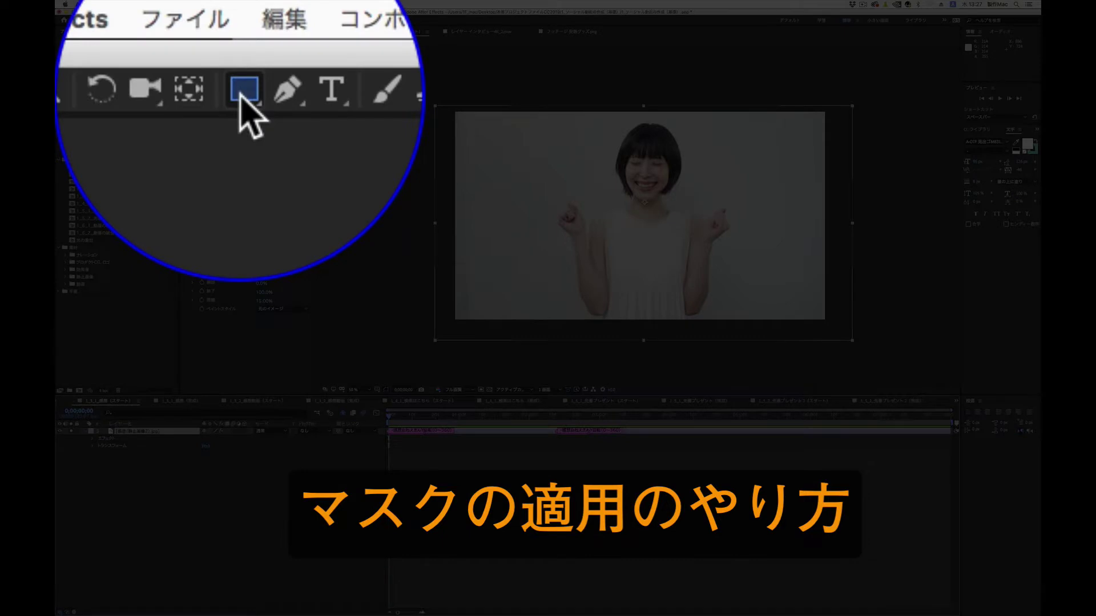
Choose the Ellipse Tool from the shape tool flyout and deselect the photo layer
click(239, 98)
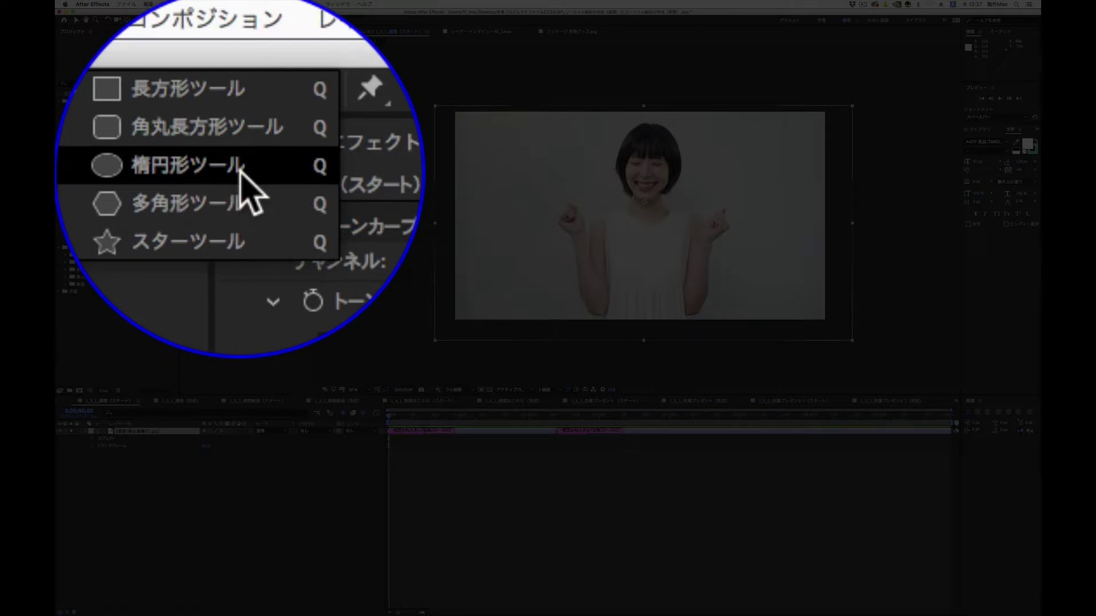
click(186, 41)
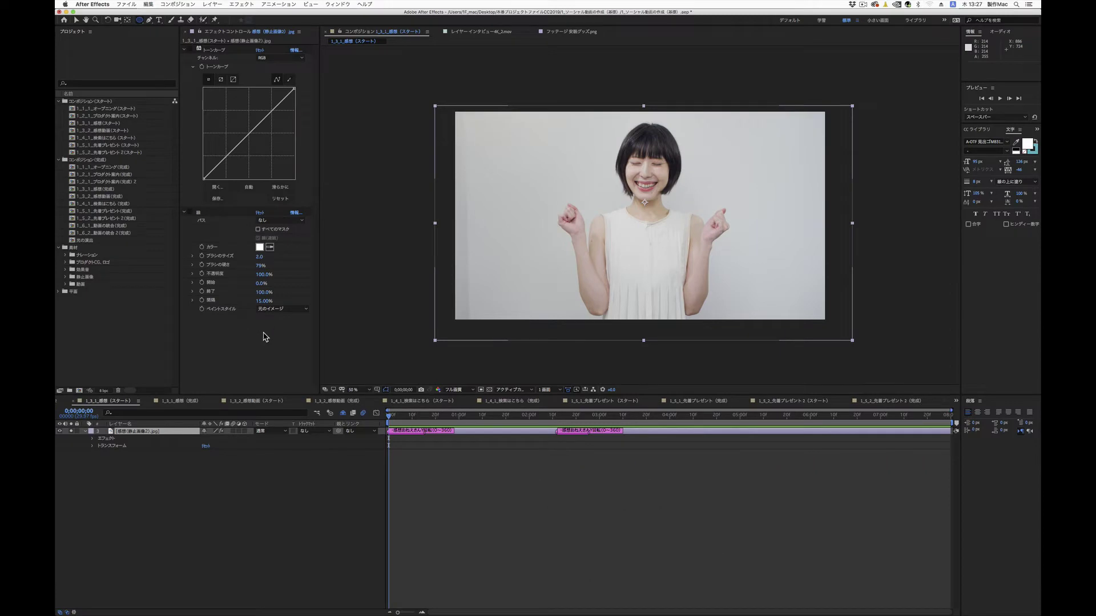
click(151, 473)
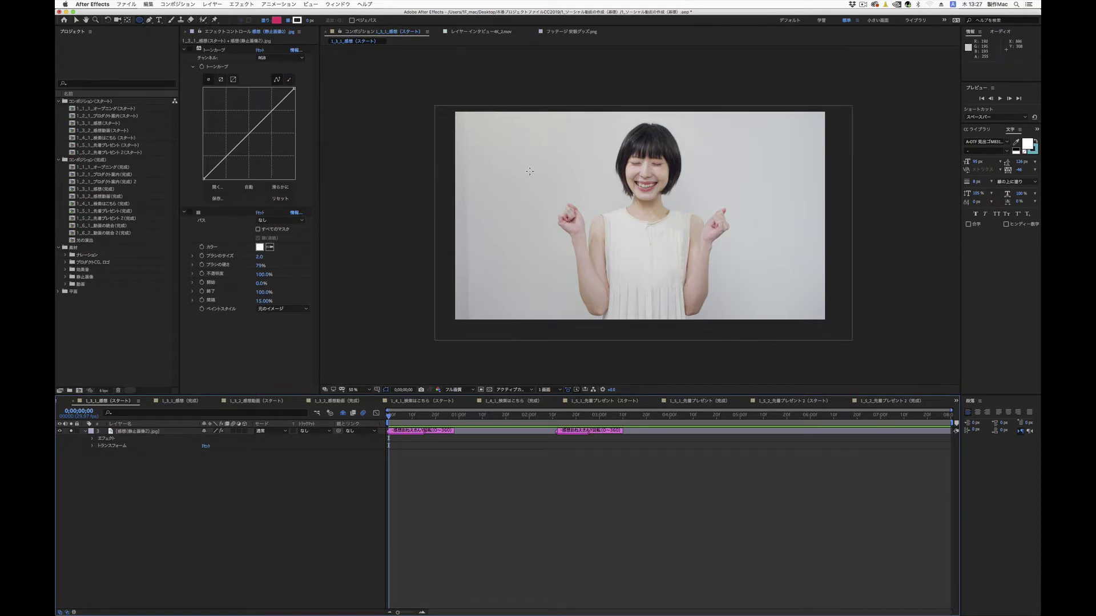
drag(520, 165, 605, 255)
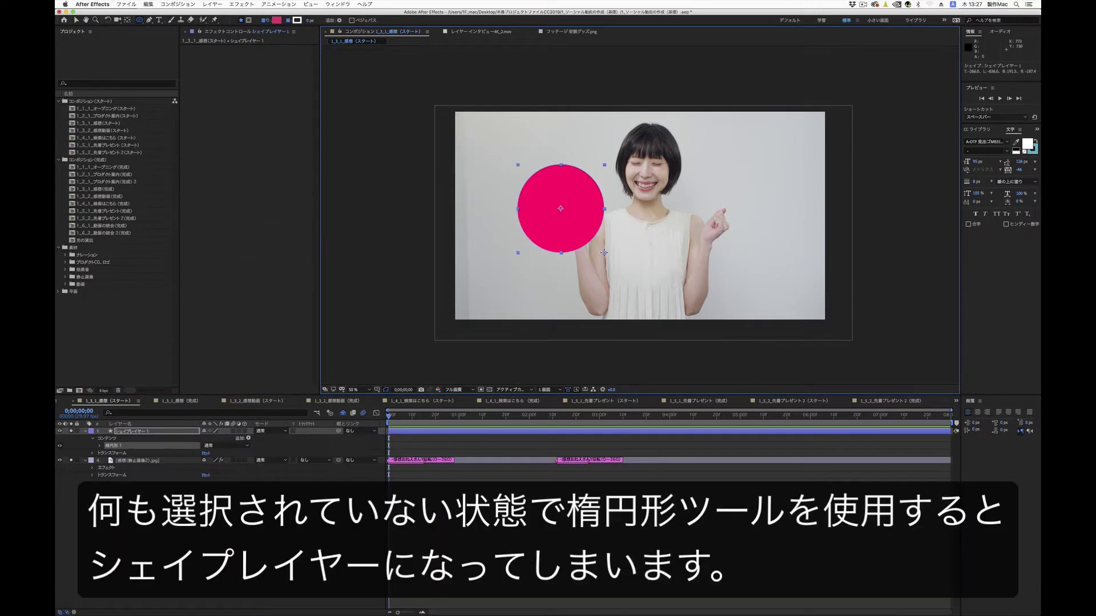
key(super+z)
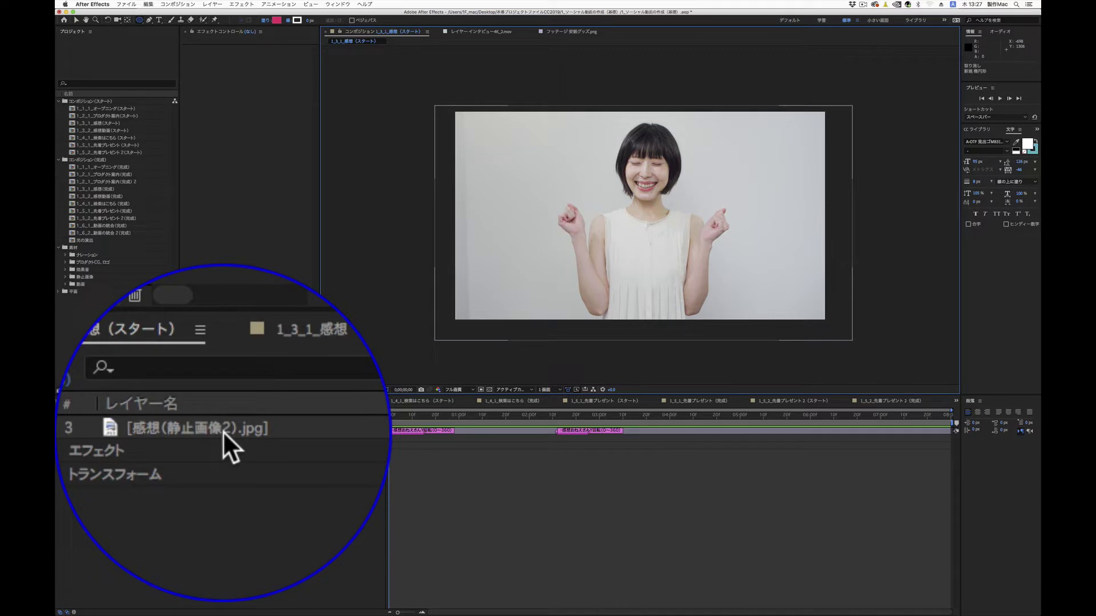
click(222, 430)
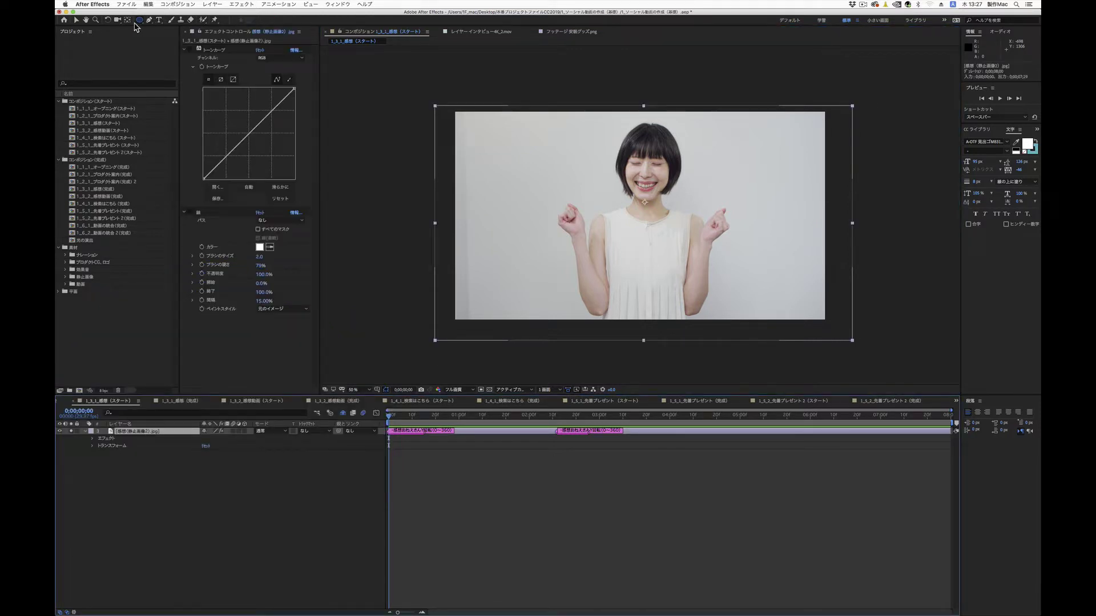
Select the photo layer and Shift-drag an ellipse mask into a circle sized around the woman
click(138, 20)
click(178, 488)
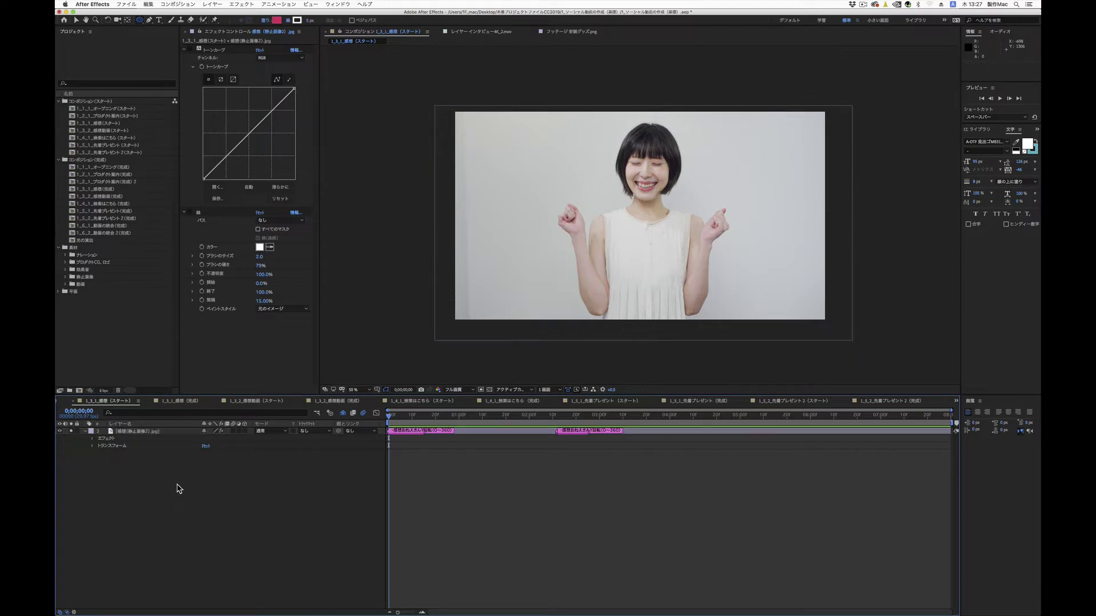
click(147, 432)
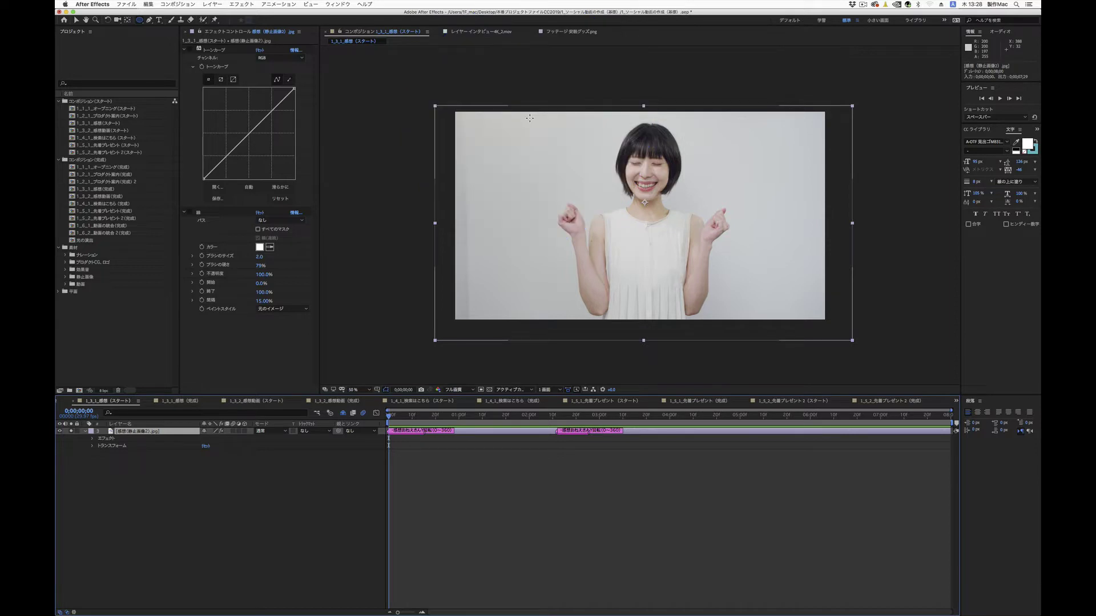
drag(529, 119, 716, 304)
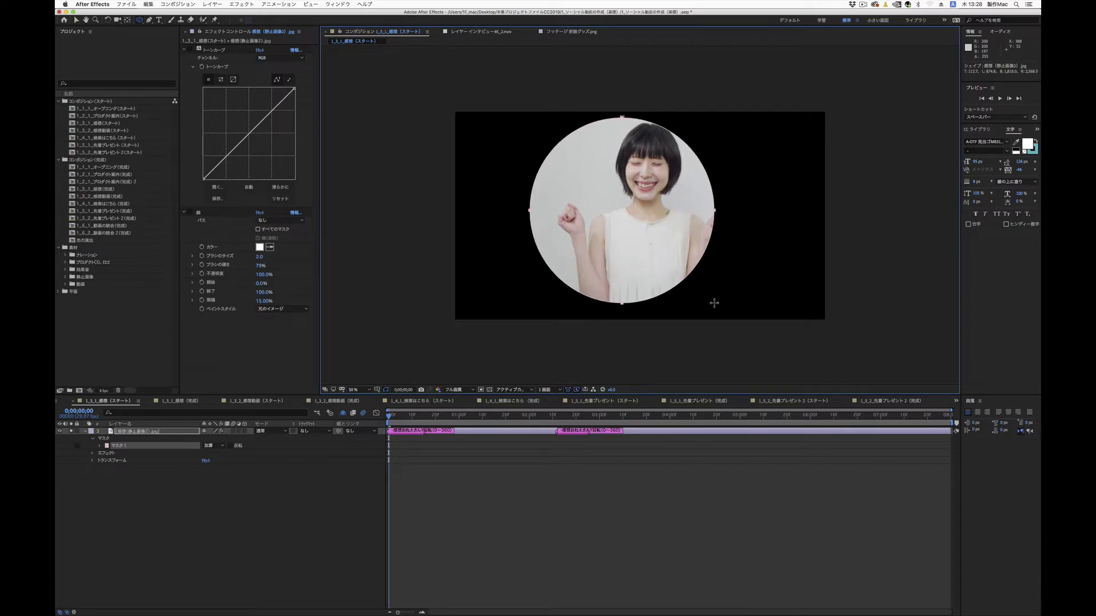
mouse_move(716, 305)
mouse_down()
mouse_move(669, 304)
mouse_move(648, 361)
mouse_move(742, 314)
mouse_move(712, 289)
mouse_up()
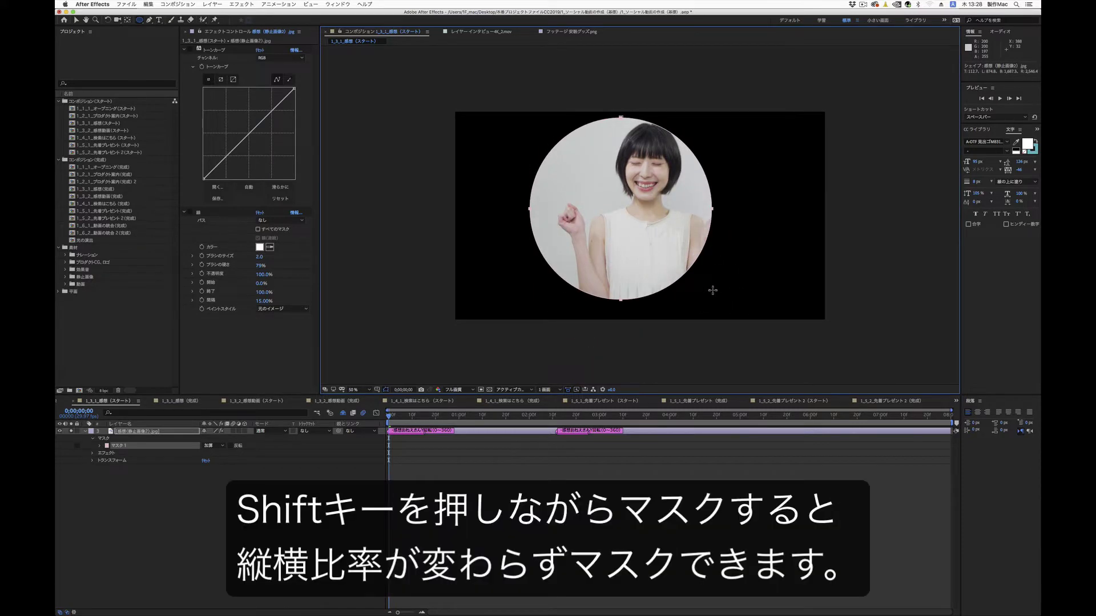
mouse_move(711, 289)
mouse_down()
mouse_move(740, 323)
mouse_move(716, 305)
mouse_up()
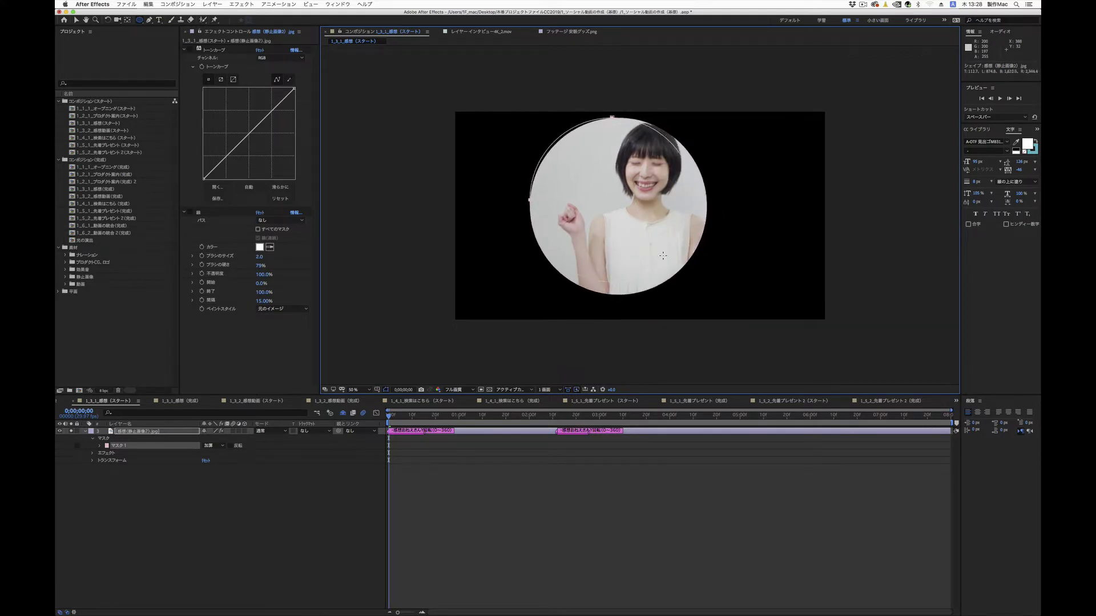
mouse_move(662, 255)
mouse_down()
mouse_move(729, 327)
mouse_move(715, 310)
mouse_up()
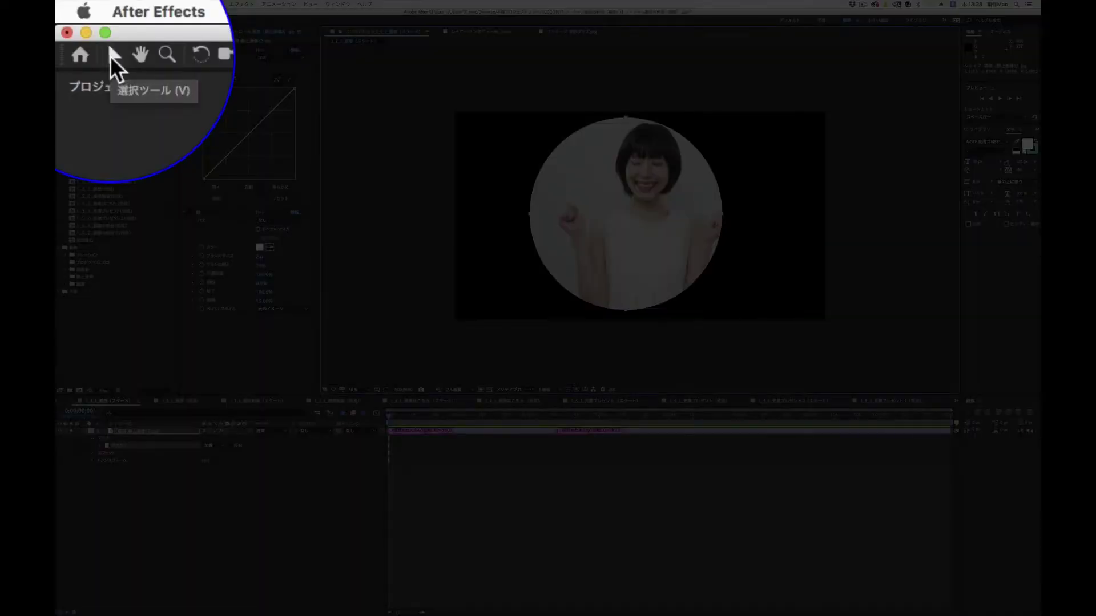
click(112, 56)
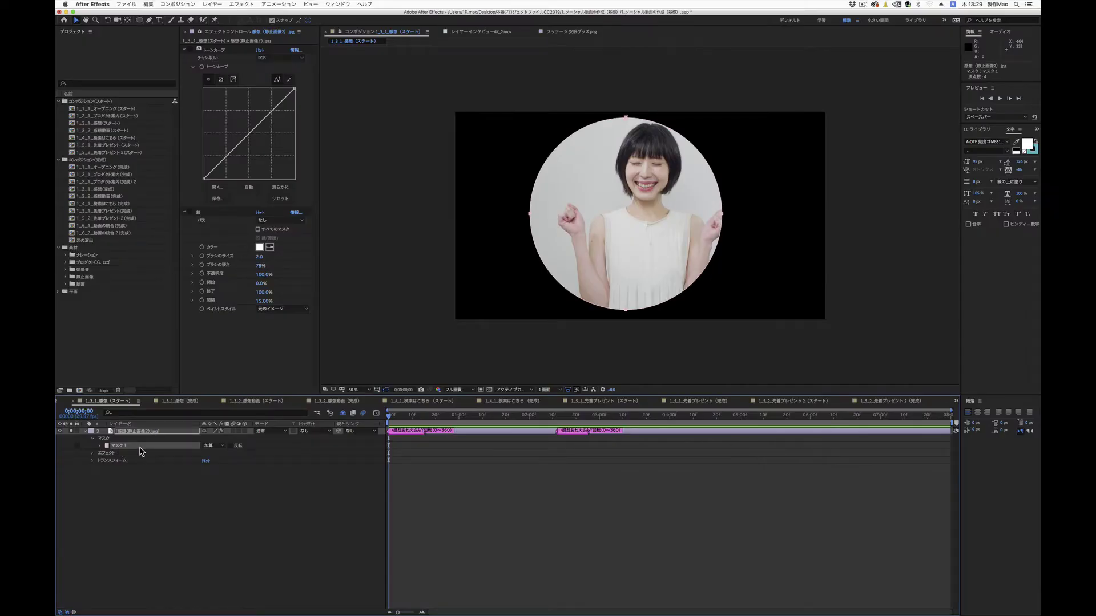
click(144, 526)
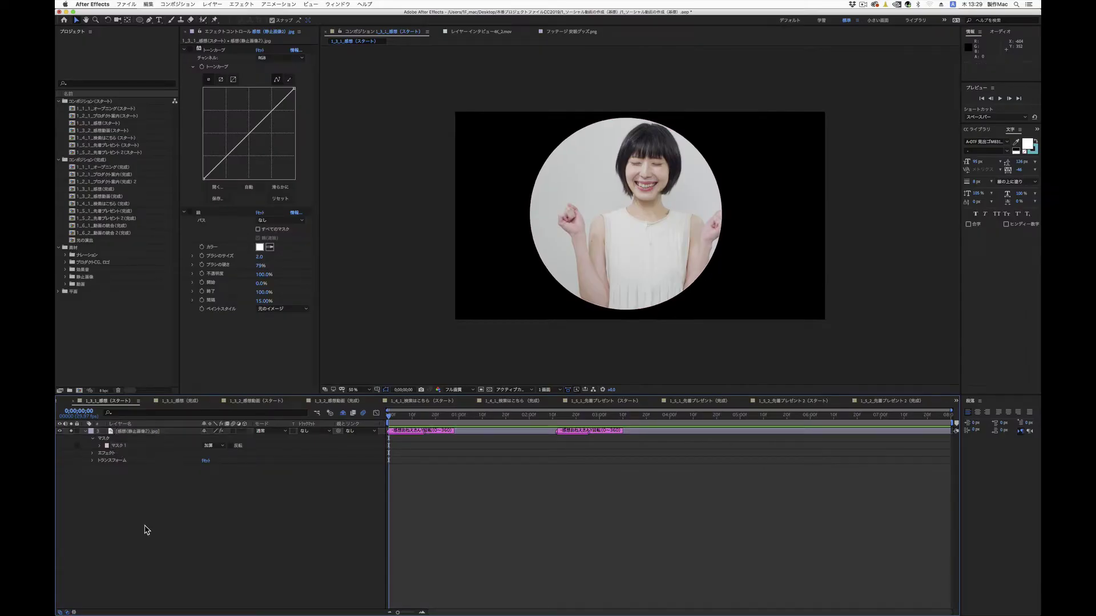
click(118, 448)
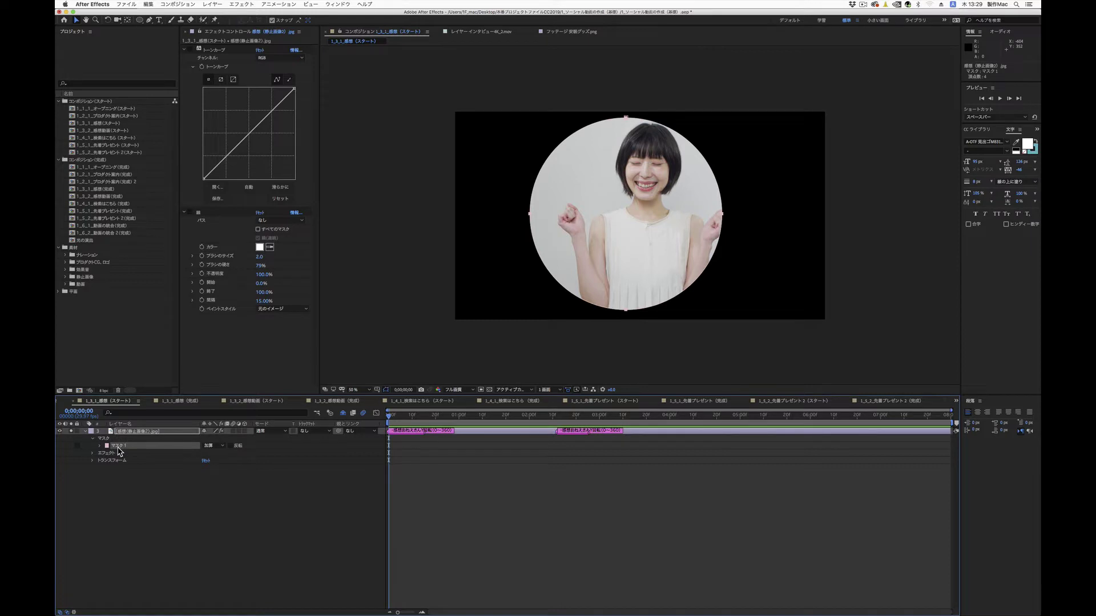
click(143, 522)
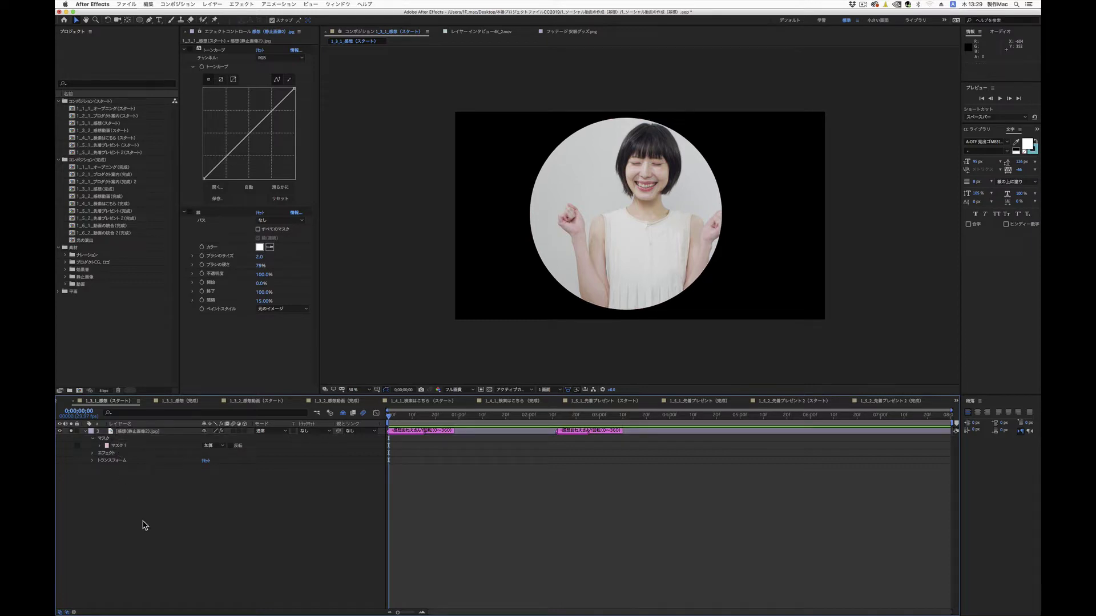
click(120, 449)
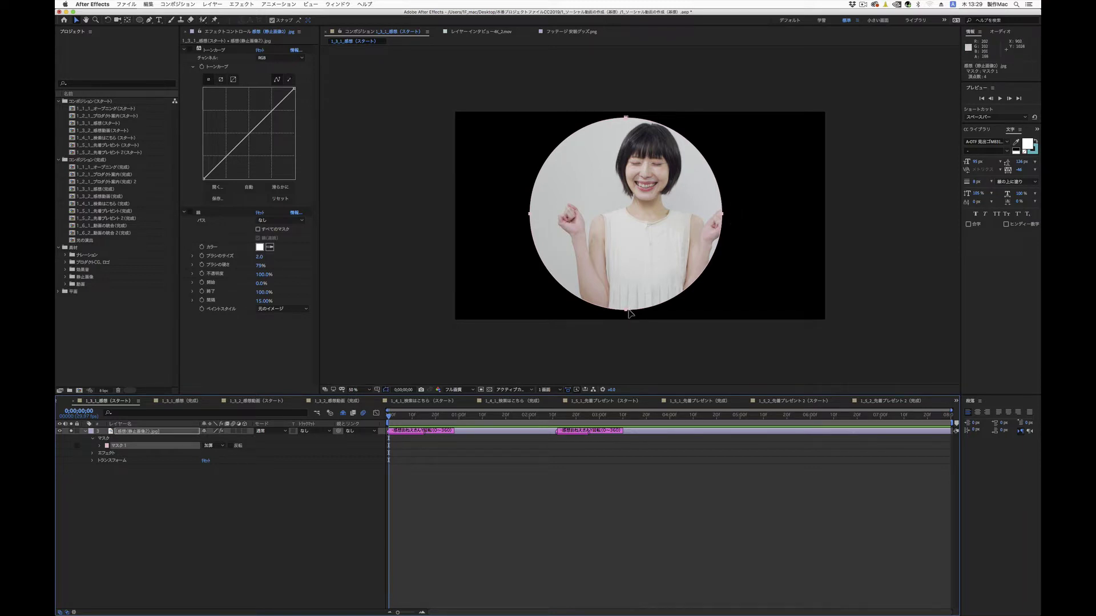
click(182, 509)
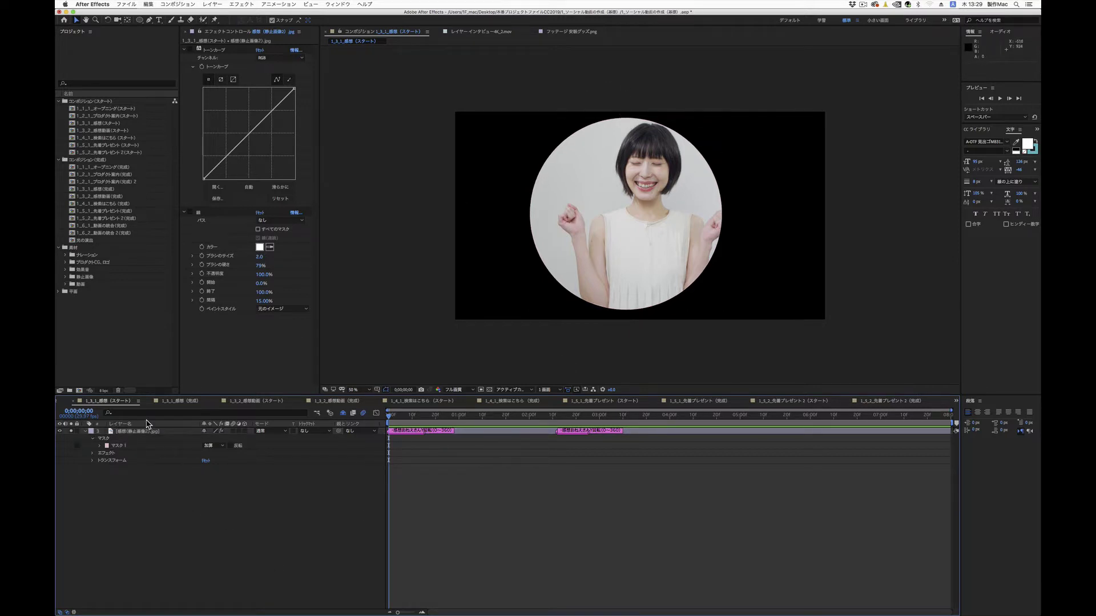
click(120, 447)
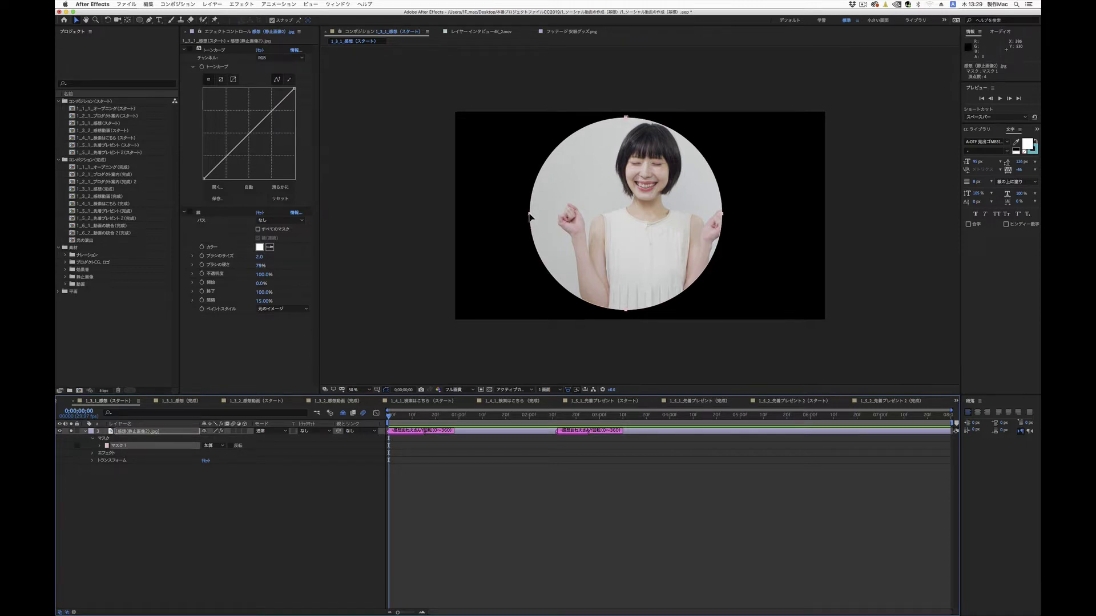
Free-transform the circular mask to shift it slightly right and down, then reselect Mask 1
double_click(530, 216)
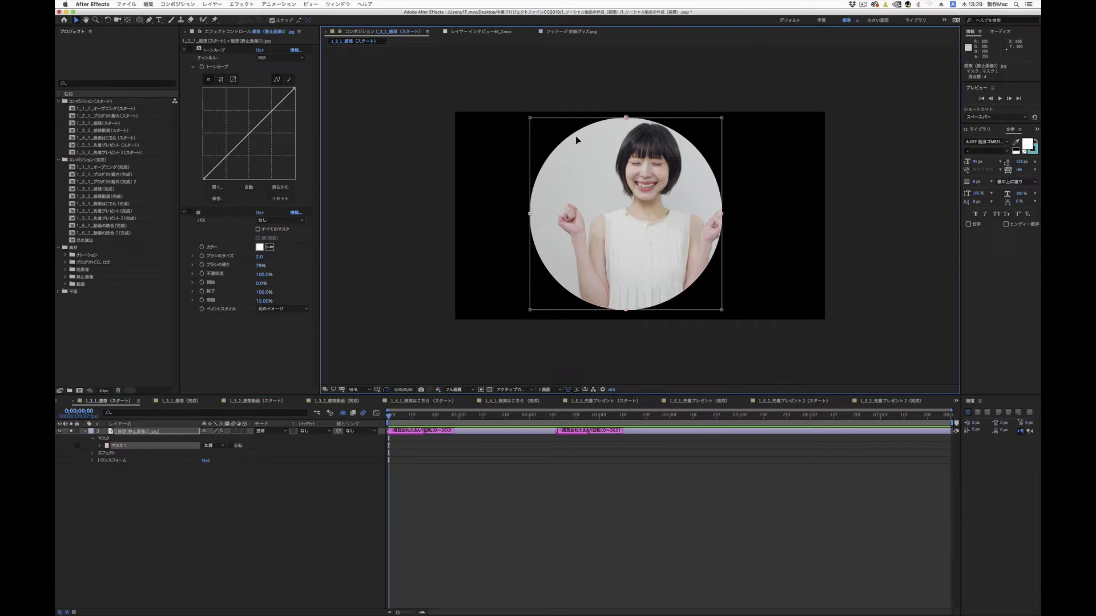
mouse_move(580, 165)
mouse_down()
mouse_move(604, 170)
mouse_move(591, 176)
mouse_up()
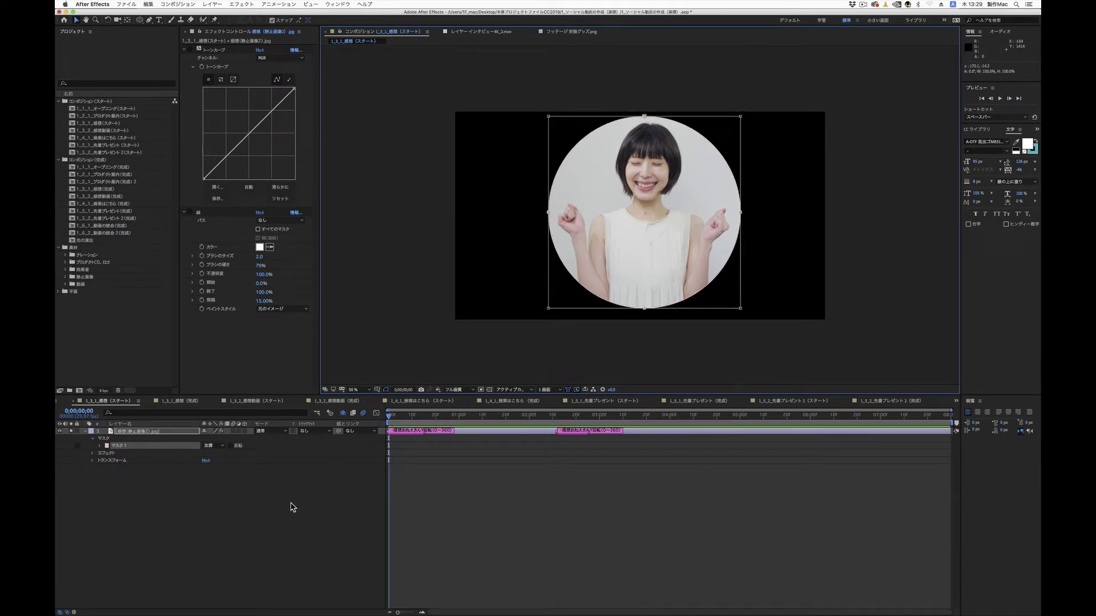
click(223, 503)
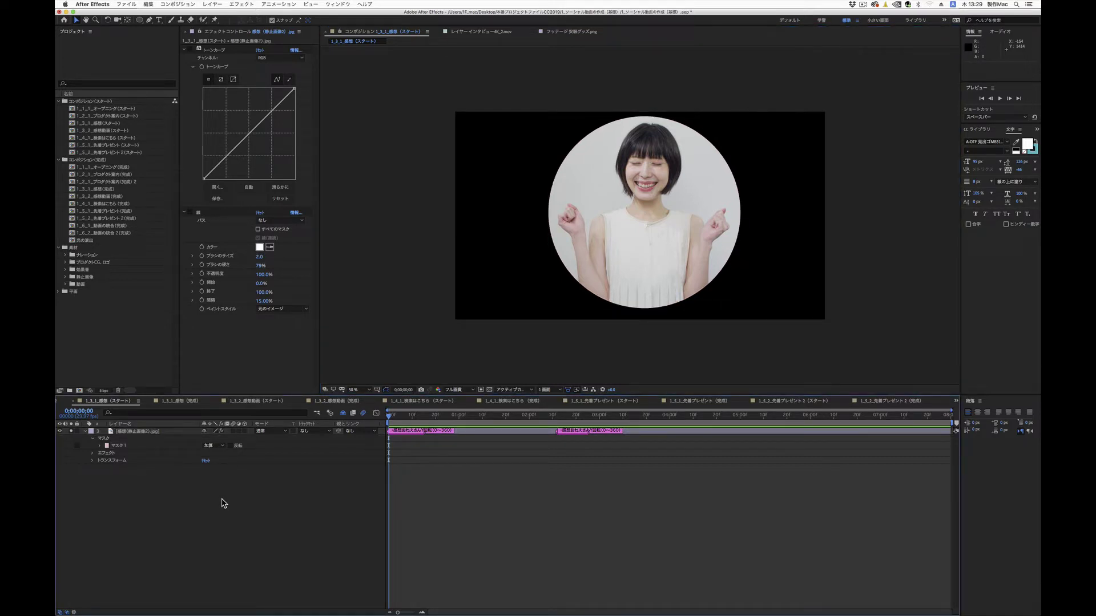
click(118, 446)
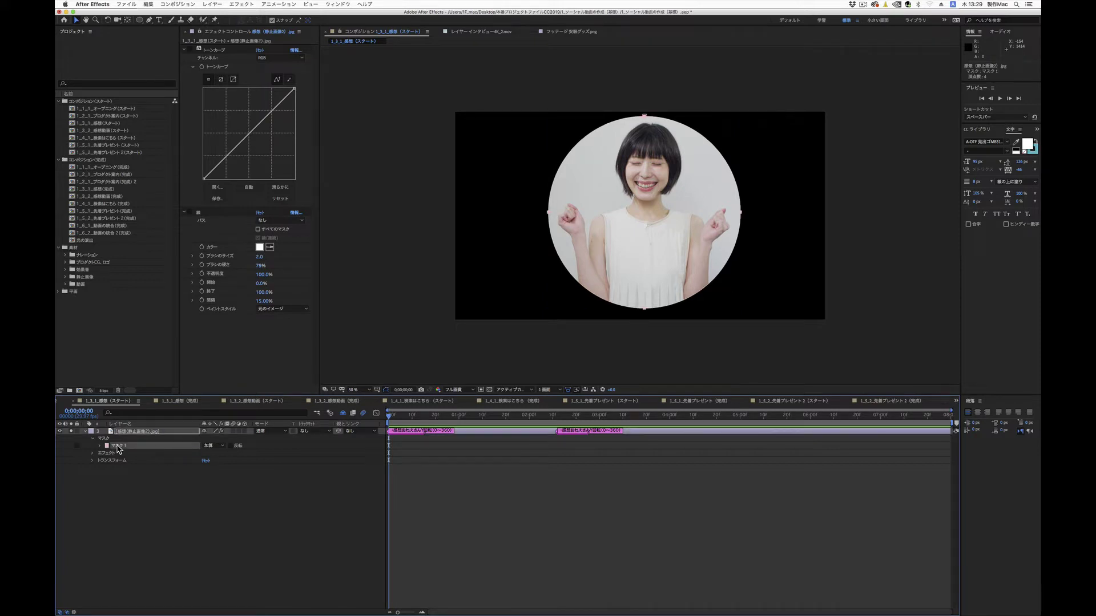
Rotate the circular mask about 33 degrees and scale it down slightly
double_click(644, 308)
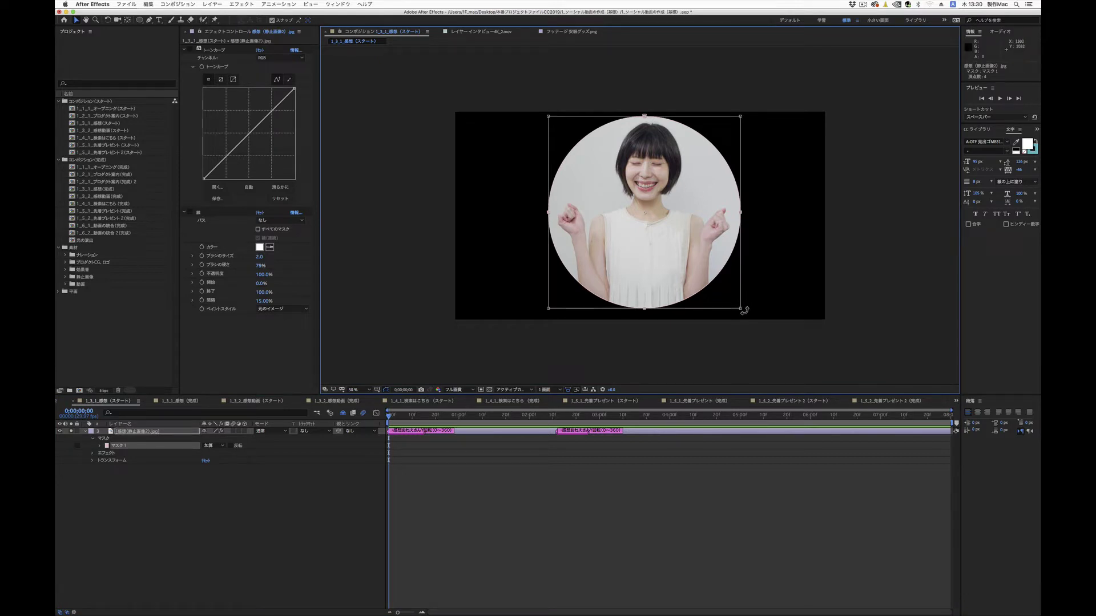
mouse_move(744, 310)
mouse_down()
mouse_move(768, 242)
mouse_move(724, 311)
mouse_move(734, 310)
mouse_up()
mouse_move(740, 308)
mouse_down()
mouse_move(688, 306)
mouse_move(681, 317)
mouse_move(744, 304)
mouse_move(750, 325)
mouse_up()
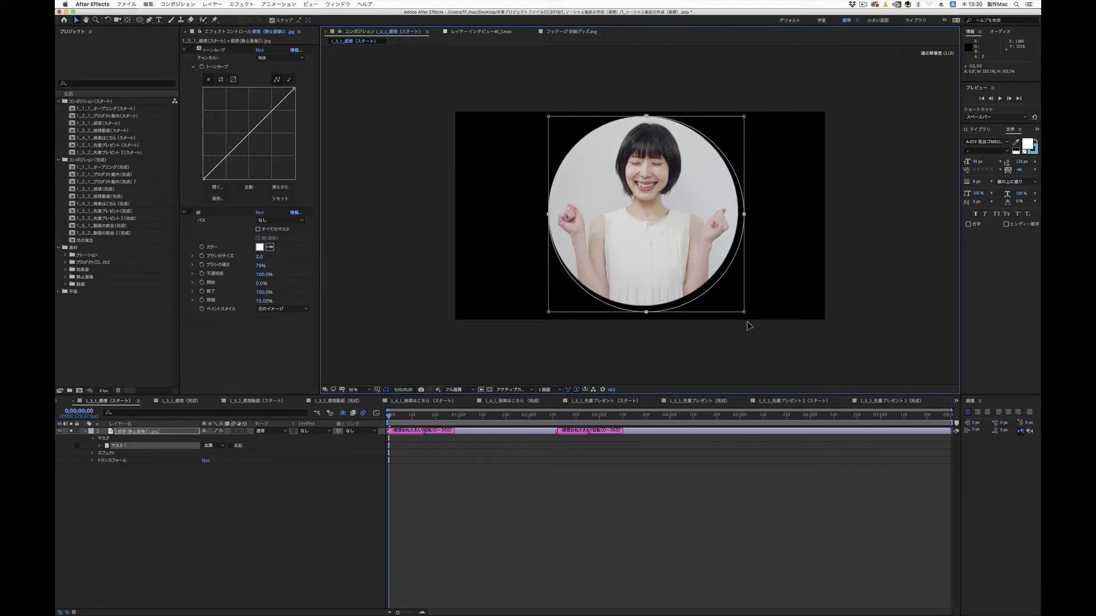
drag(745, 323, 746, 324)
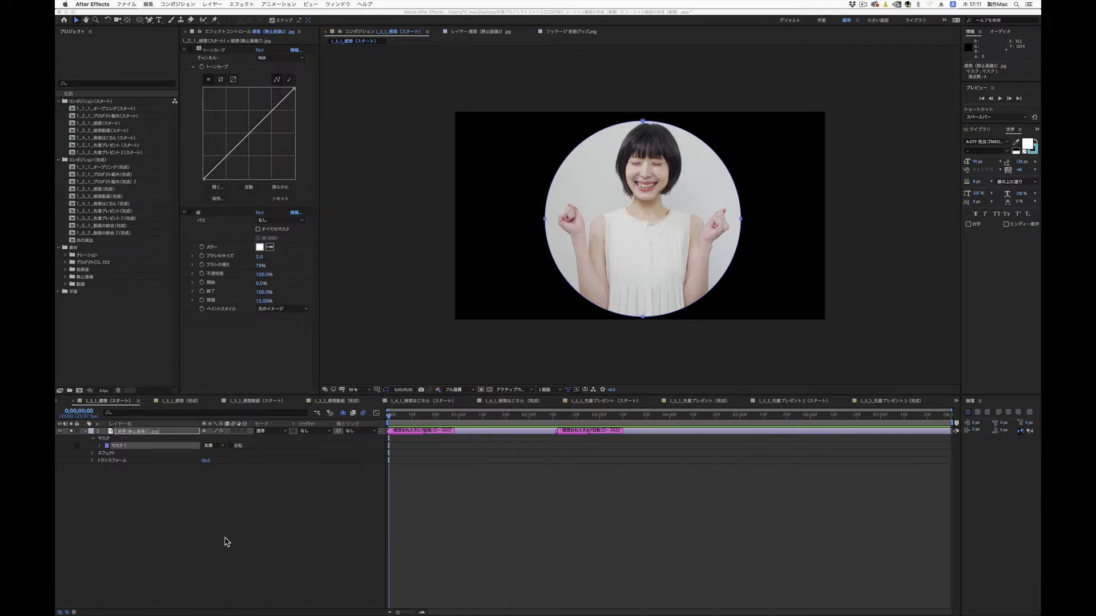
click(117, 451)
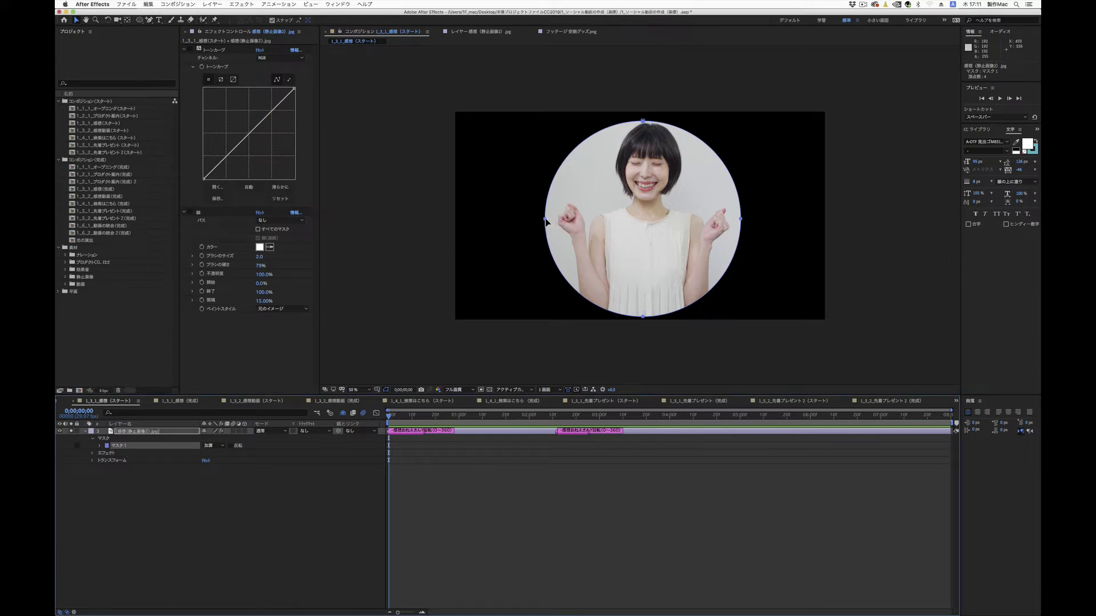
drag(546, 218, 560, 217)
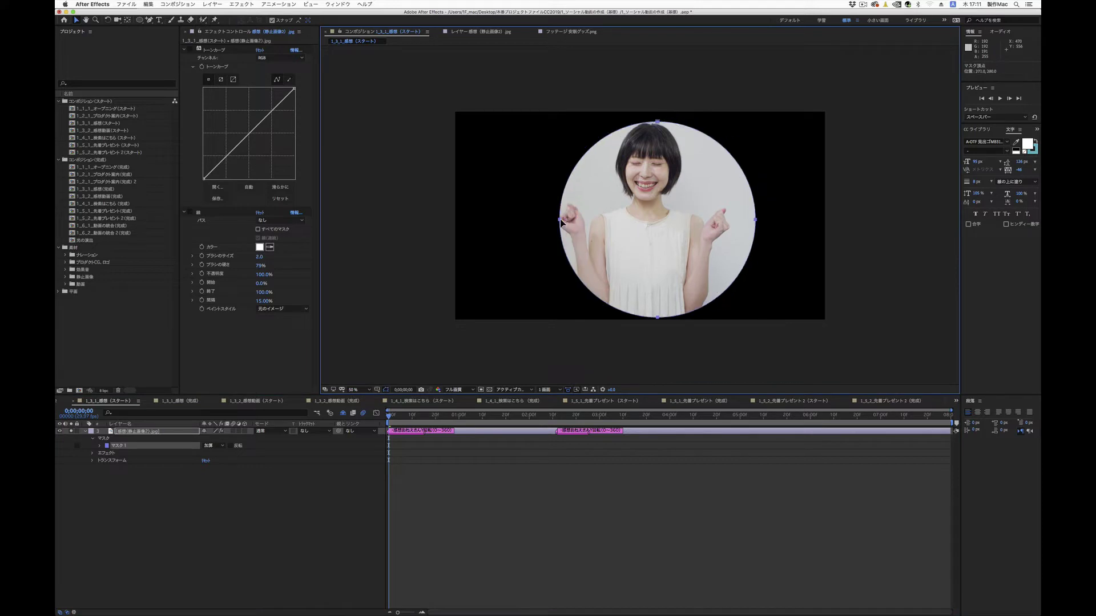
key(super+z)
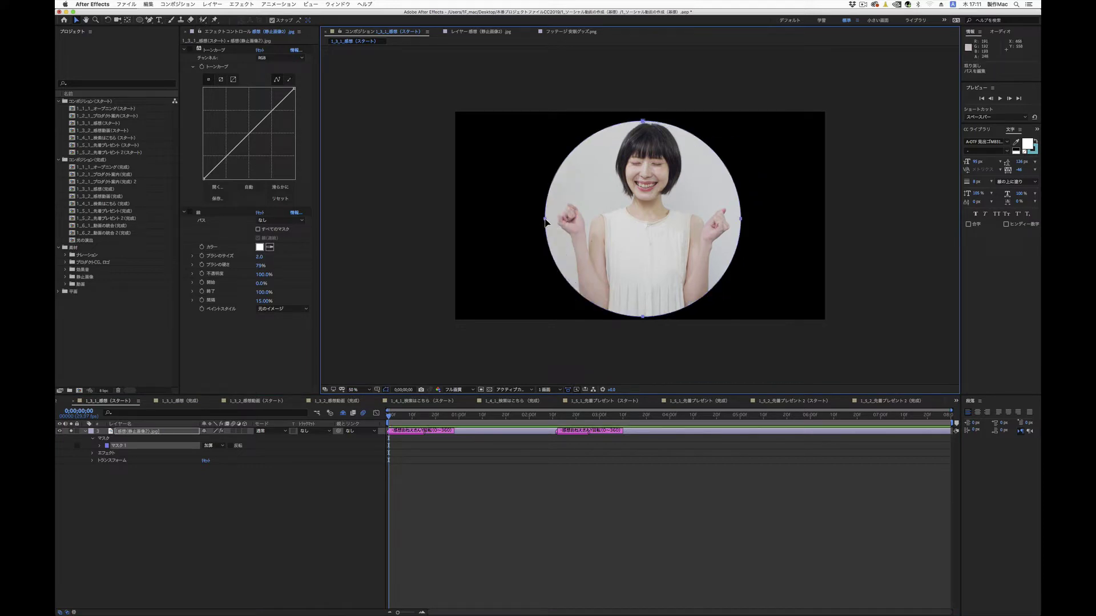
double_click(546, 221)
drag(591, 199, 624, 198)
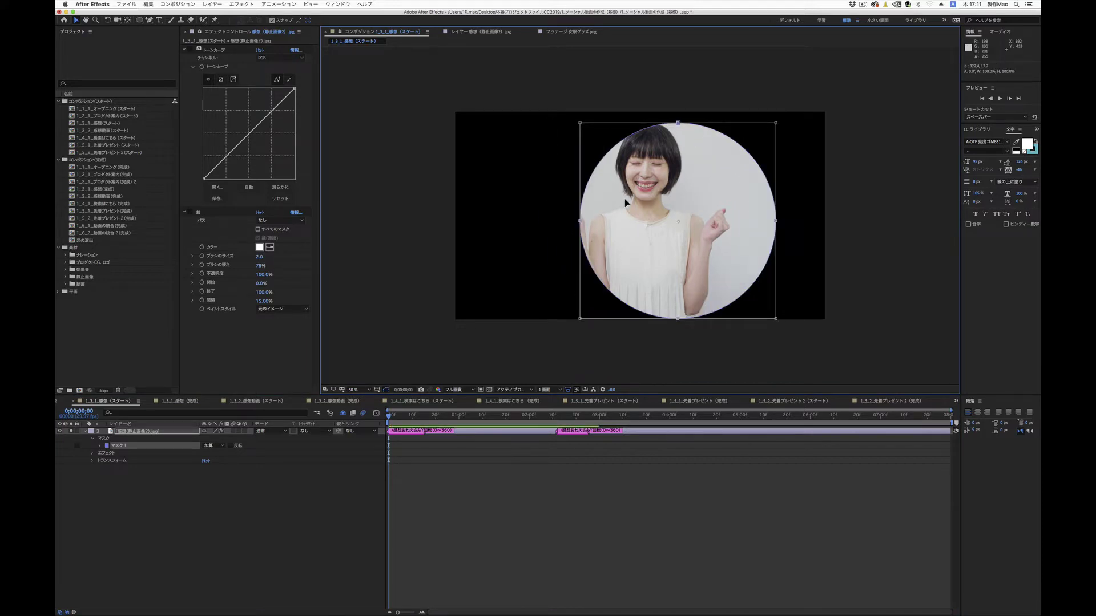
key(super+z)
click(239, 526)
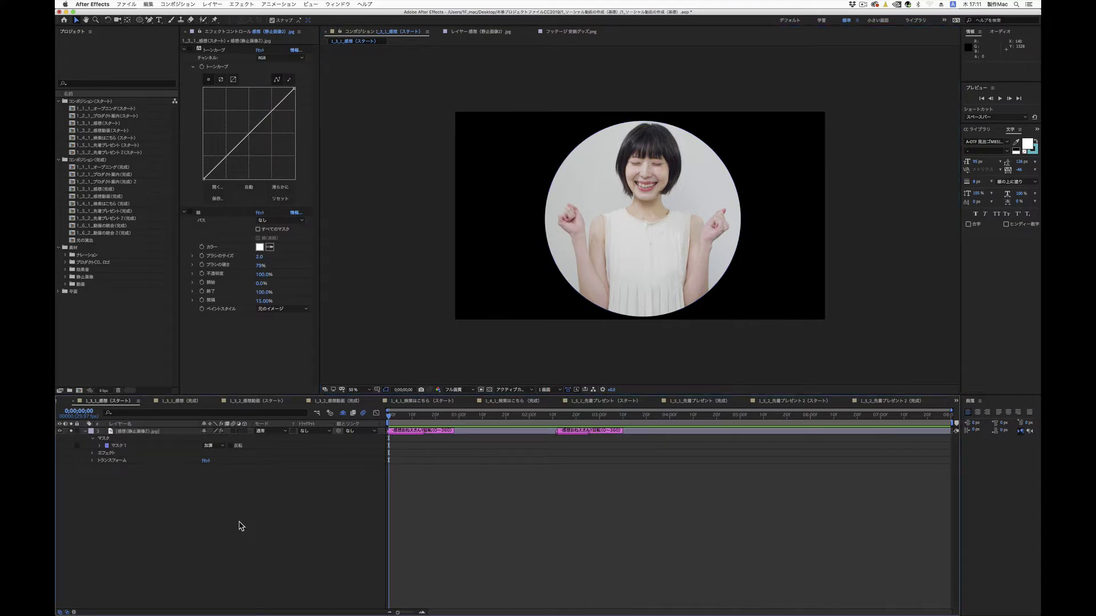
click(141, 437)
click(148, 435)
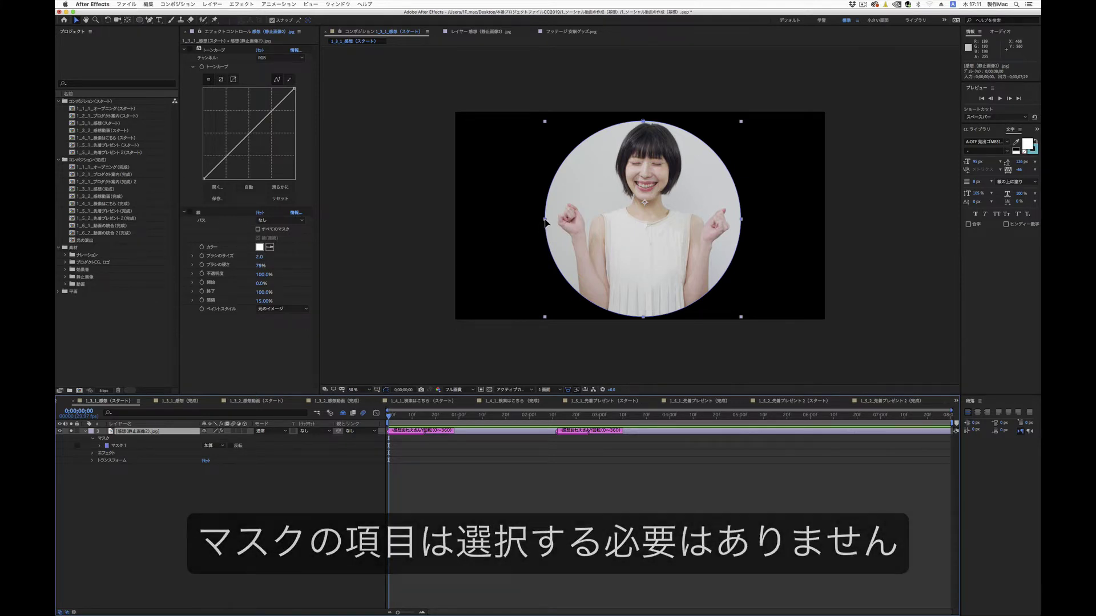
drag(545, 220, 588, 220)
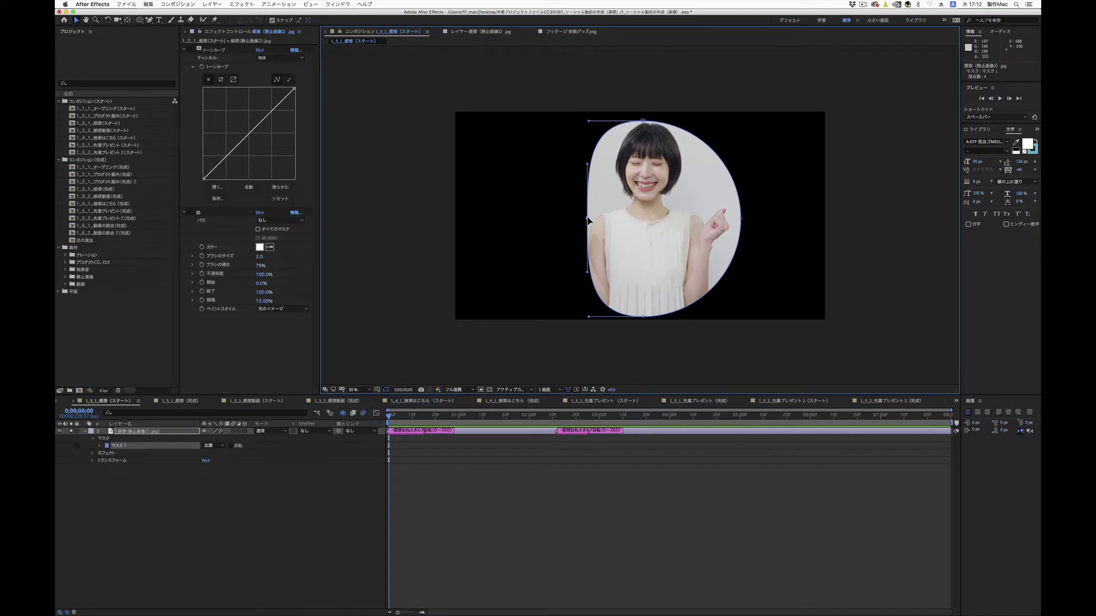
key(super+z)
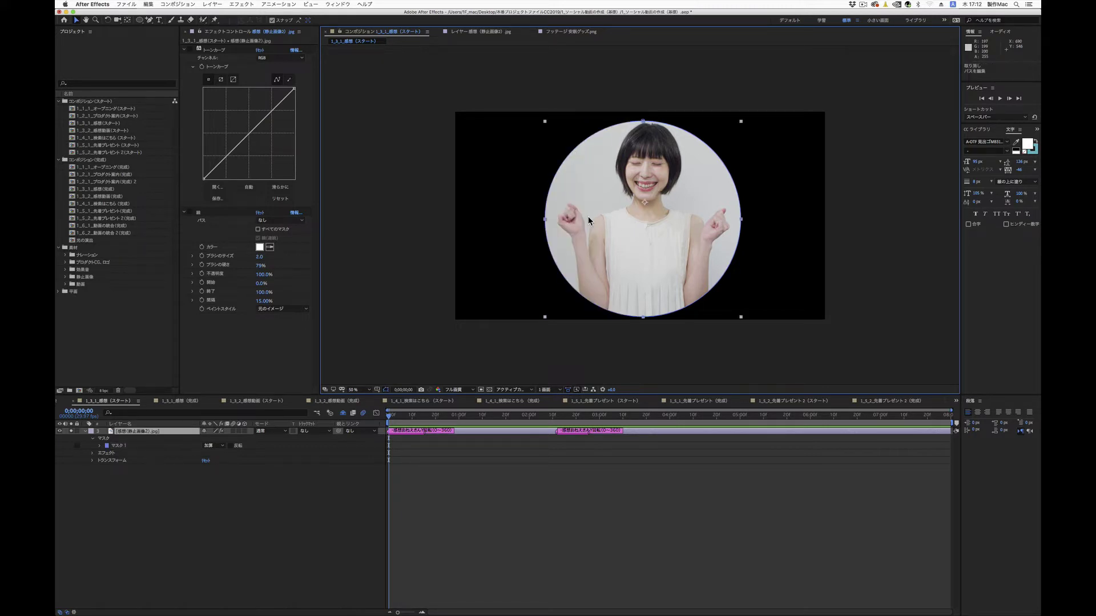
click(186, 538)
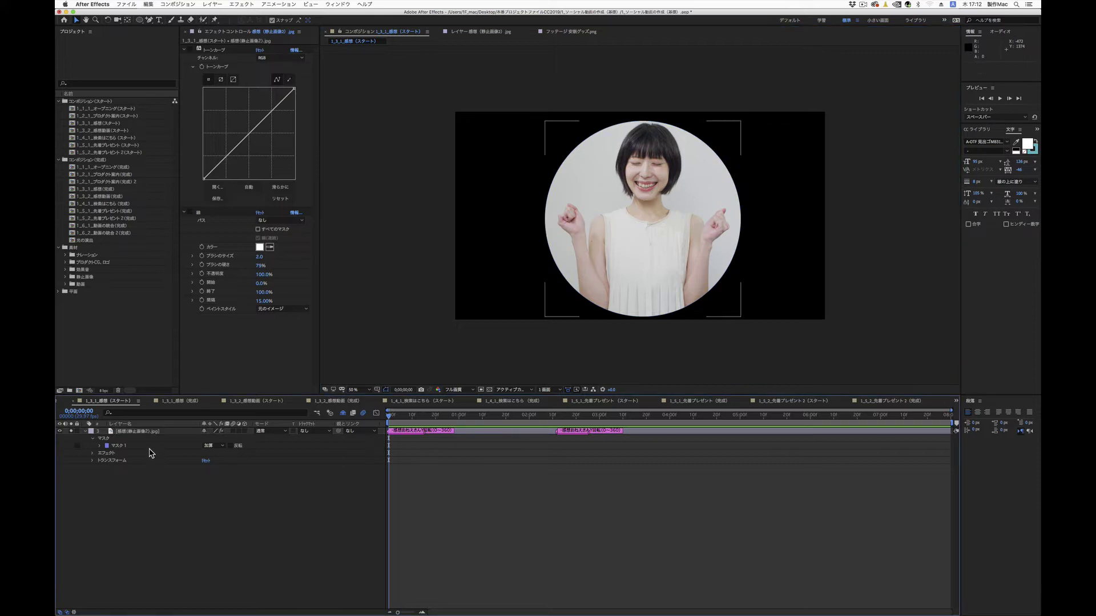
click(131, 432)
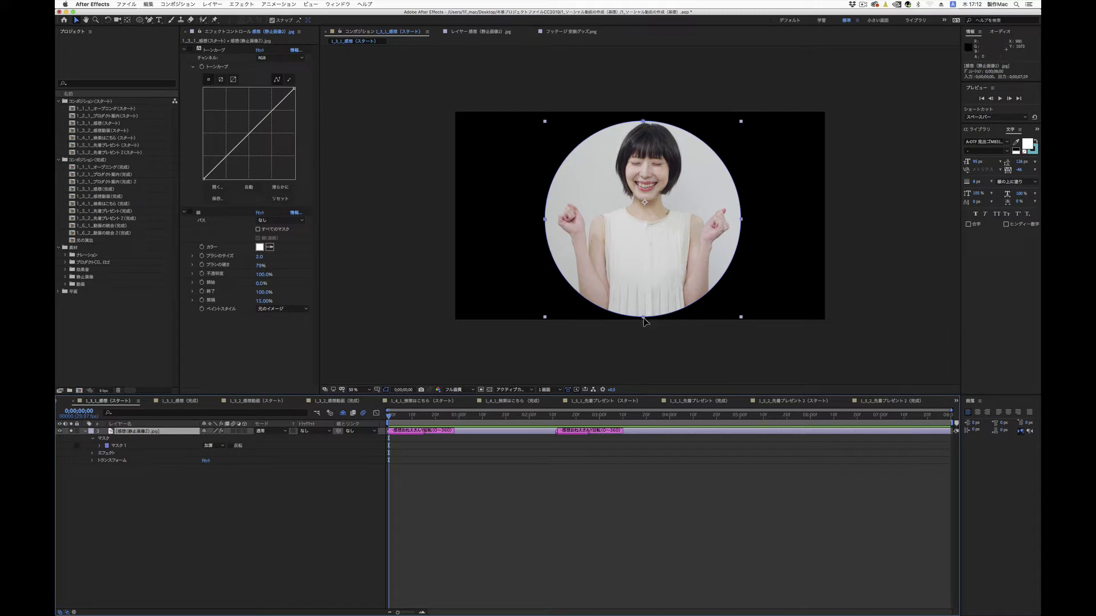
drag(642, 318, 640, 274)
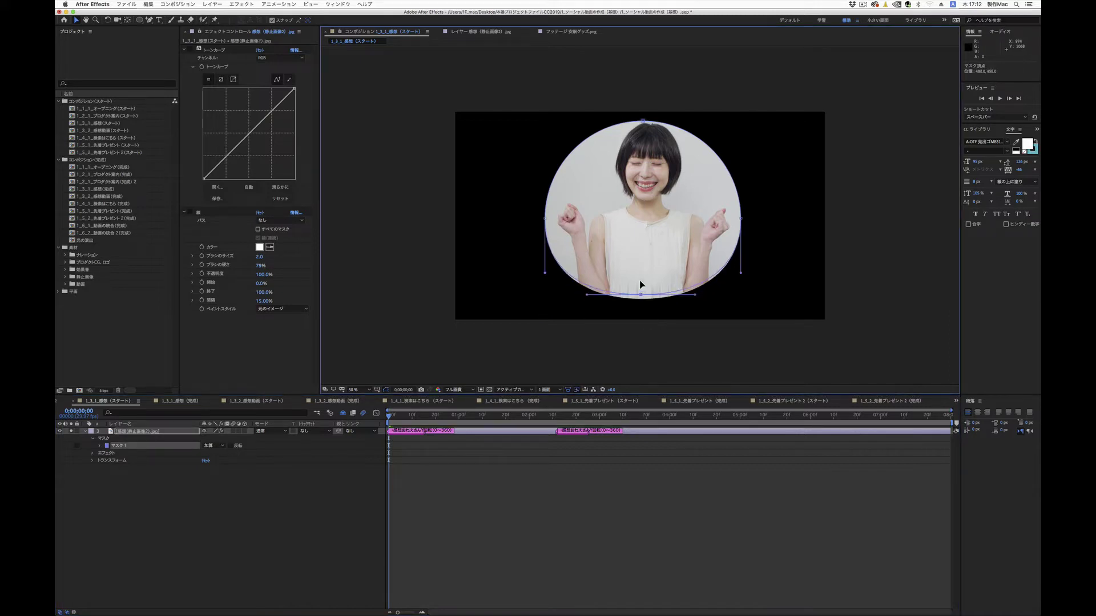
drag(640, 275, 644, 317)
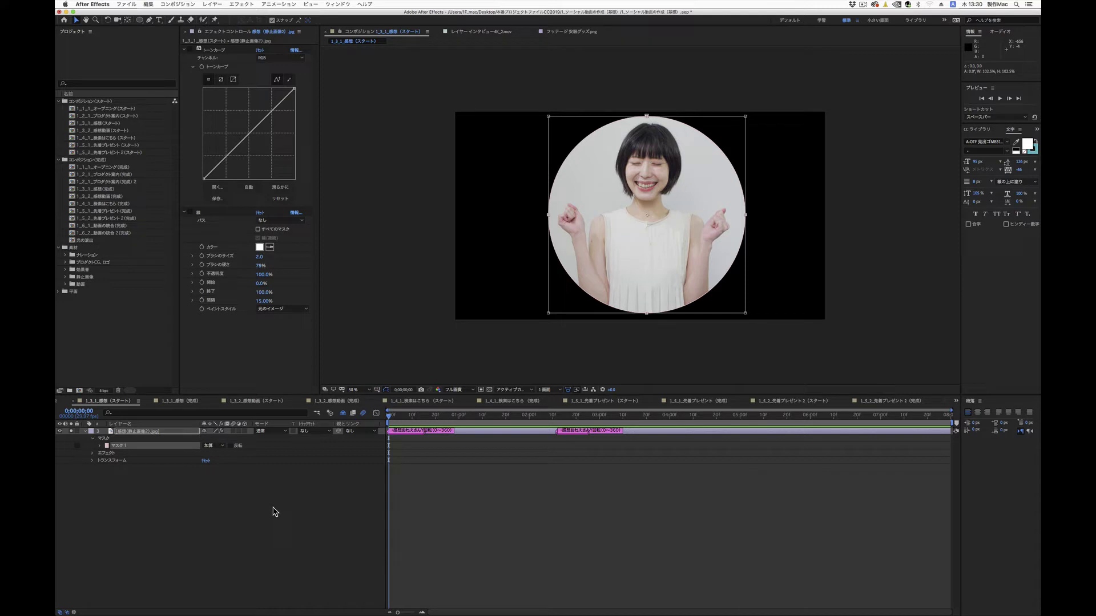
Expand Mask 1, try a 127-pixel feather with the transparency grid, then undo the feather
click(100, 446)
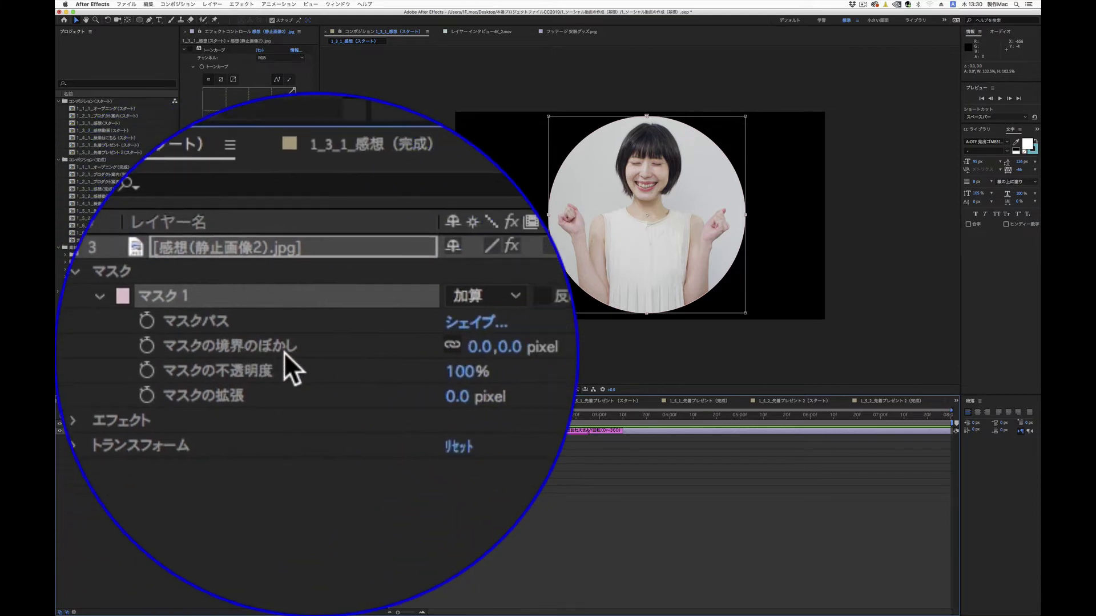
drag(315, 356, 318, 357)
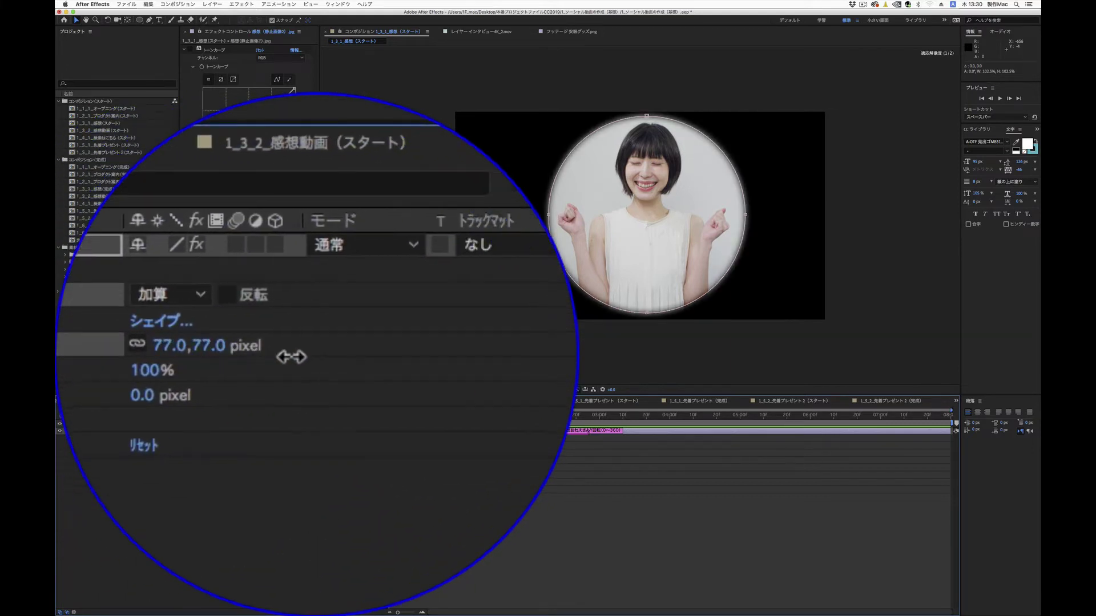
drag(262, 463, 261, 463)
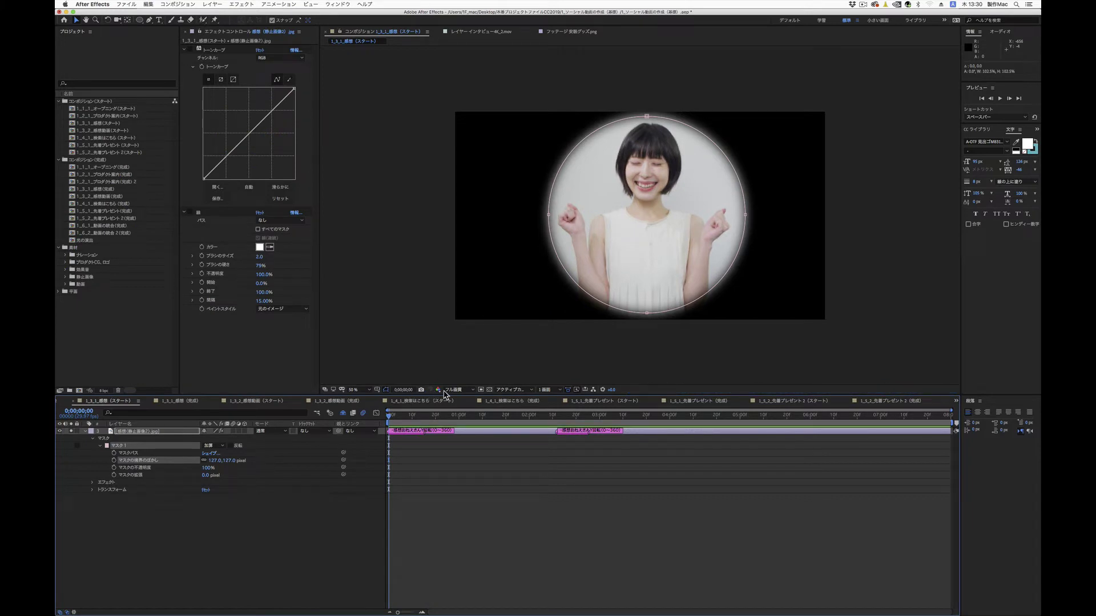
click(489, 389)
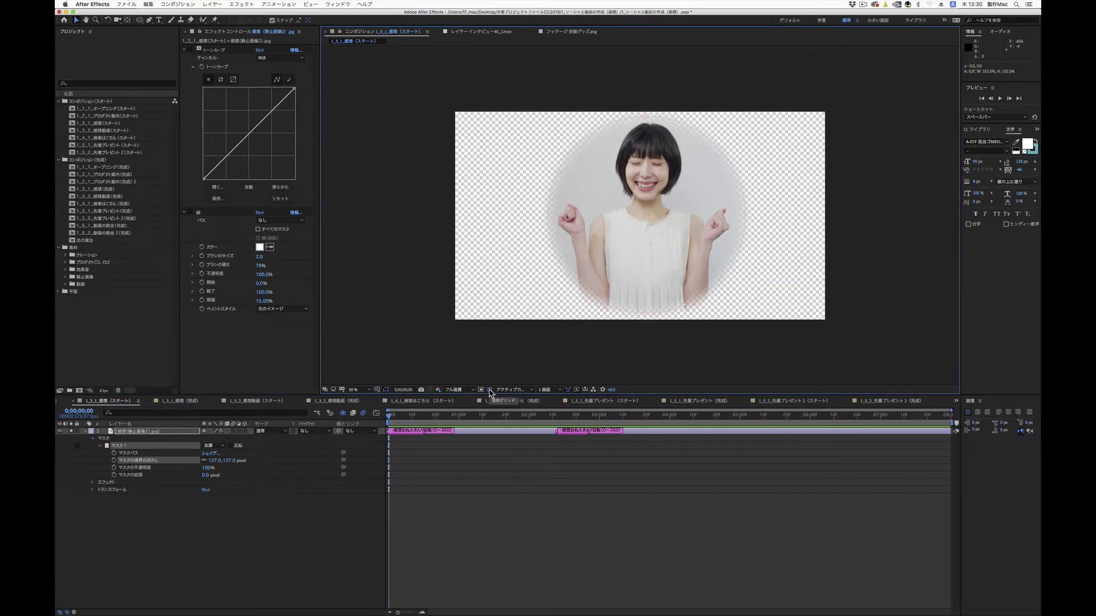
click(489, 390)
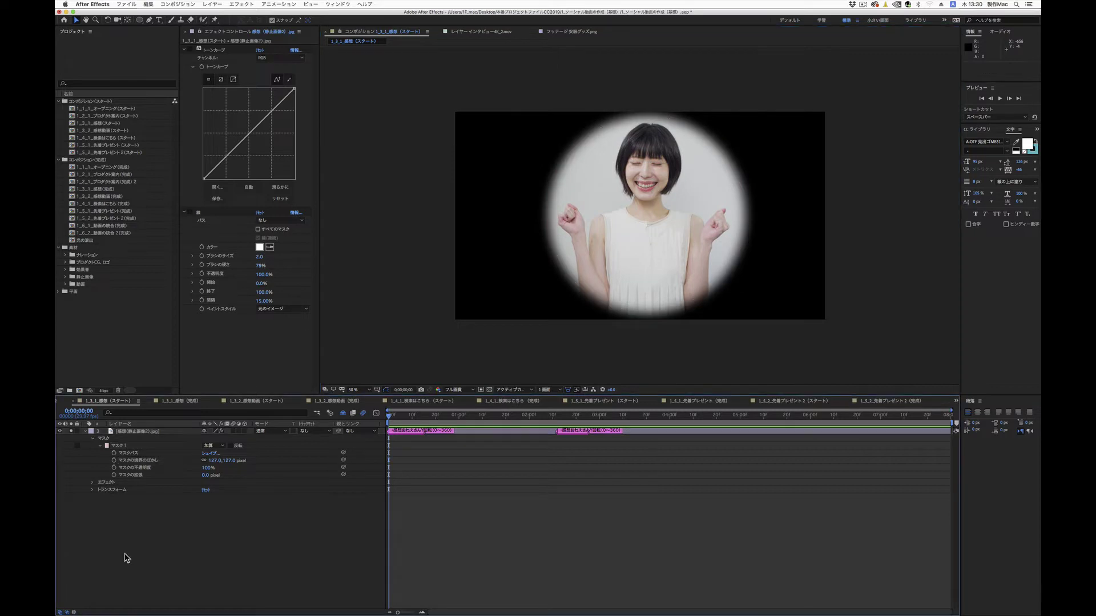
key(super+z)
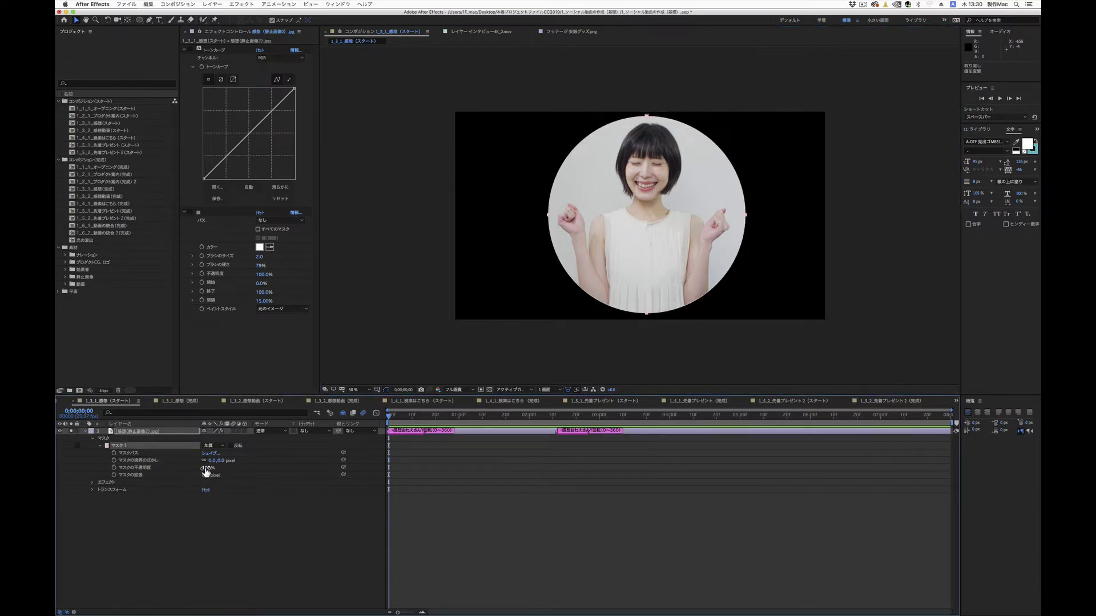
Lower Mask Opacity to about 85%, set Mask Expansion to 100 pixels, and feather the edge 120 pixels
mouse_move(203, 469)
mouse_down()
mouse_move(181, 469)
mouse_move(249, 470)
mouse_up()
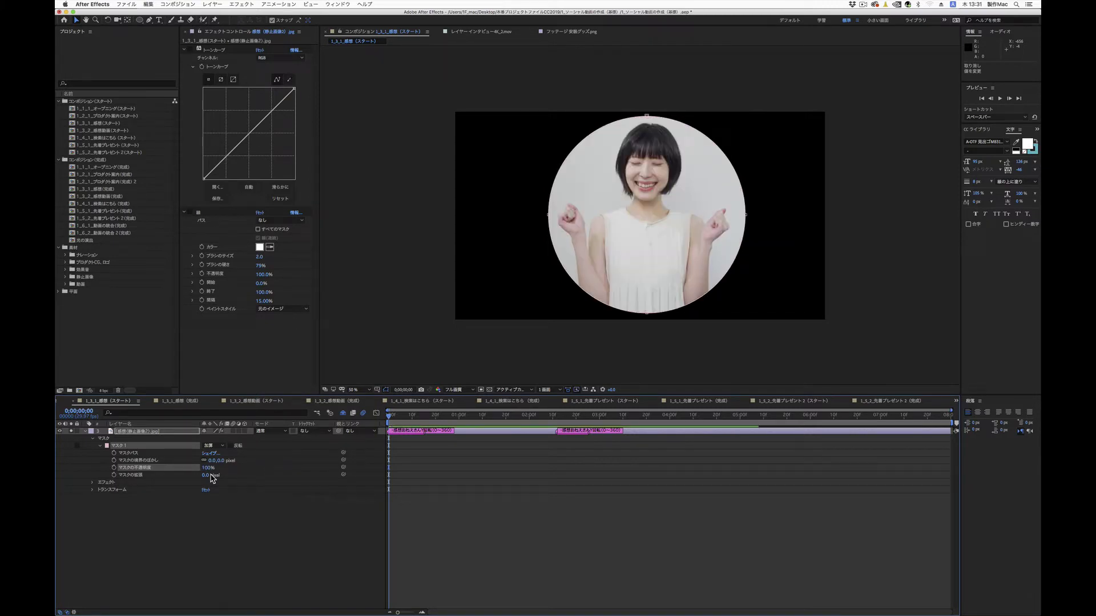
drag(207, 475, 261, 477)
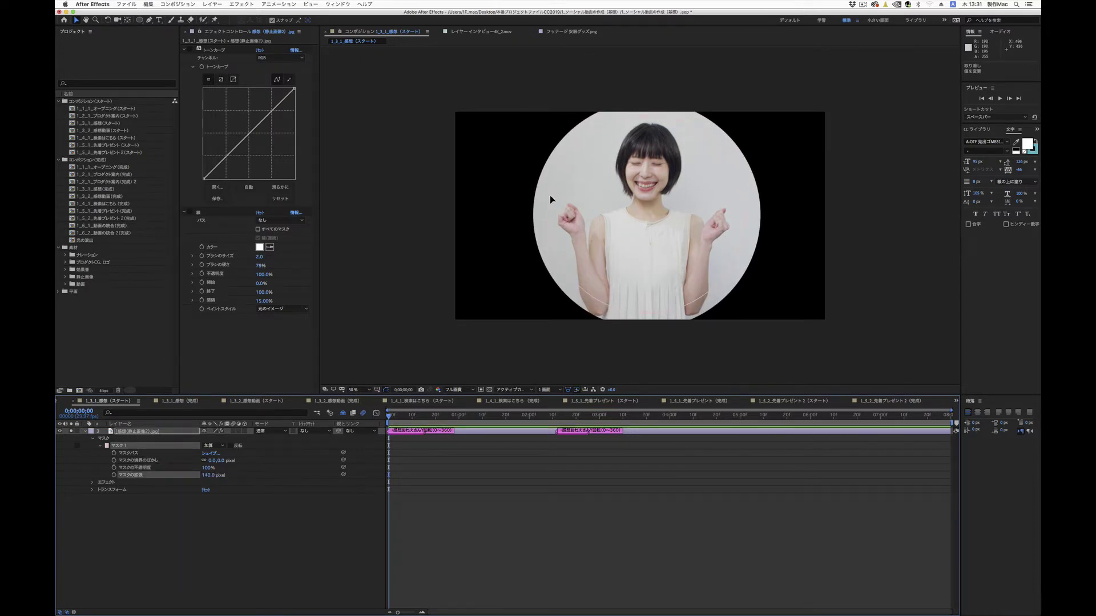
drag(210, 476, 64, 483)
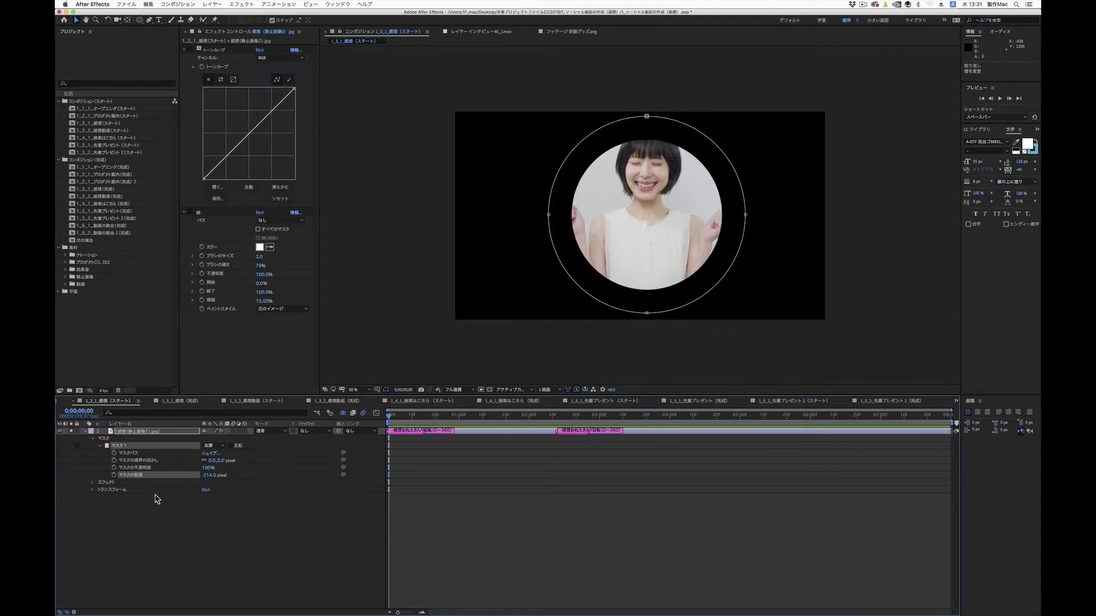
key(super+z)
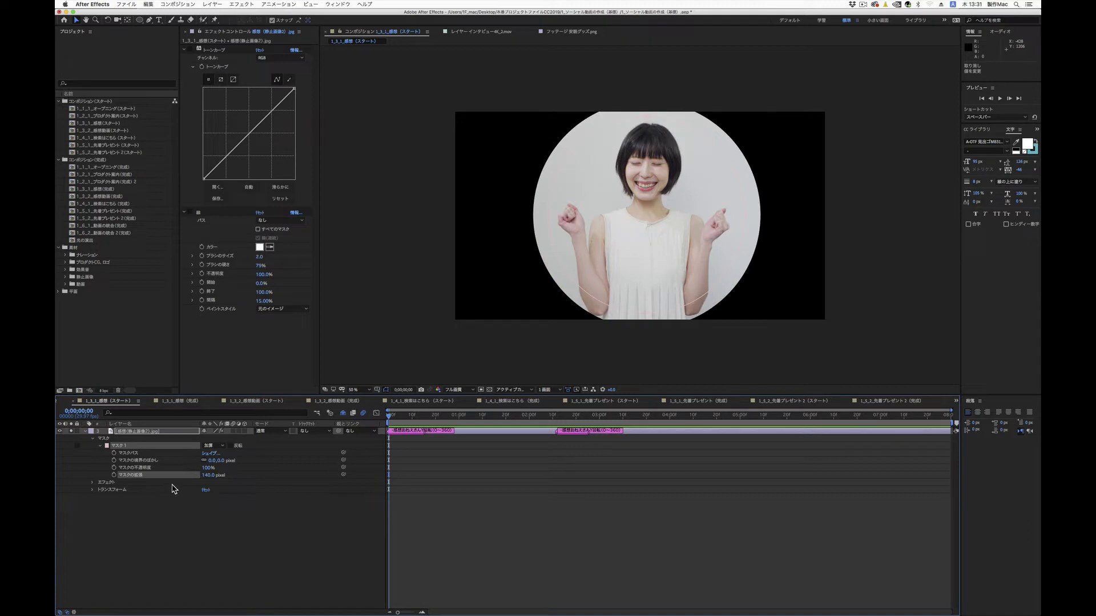
click(207, 475)
text(0)
key(Return)
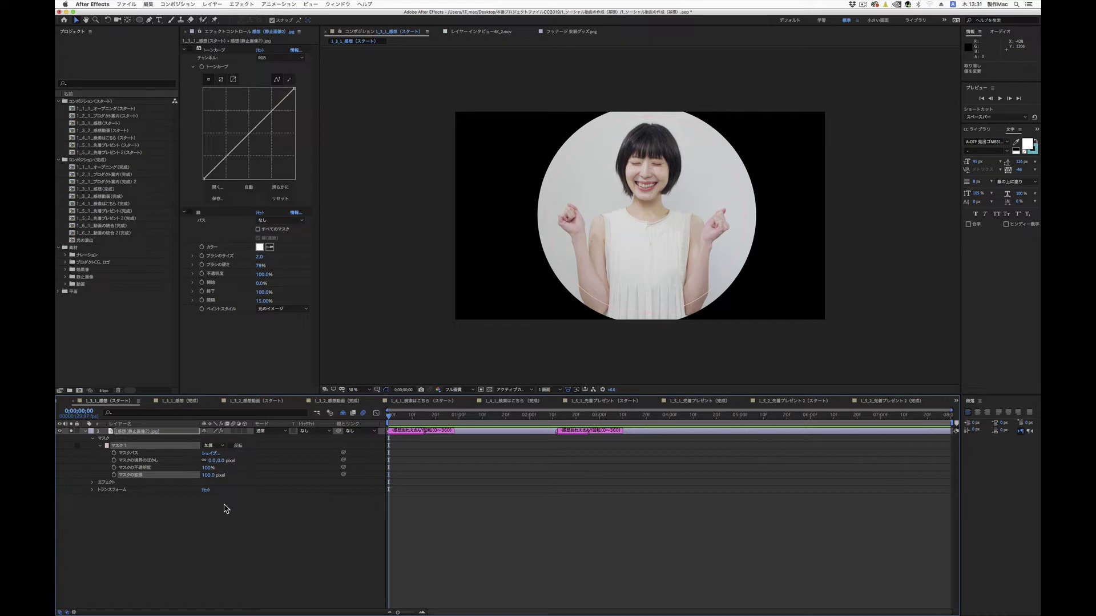
mouse_move(215, 461)
mouse_down()
mouse_move(262, 463)
mouse_move(69, 477)
mouse_move(147, 486)
mouse_move(69, 486)
mouse_up()
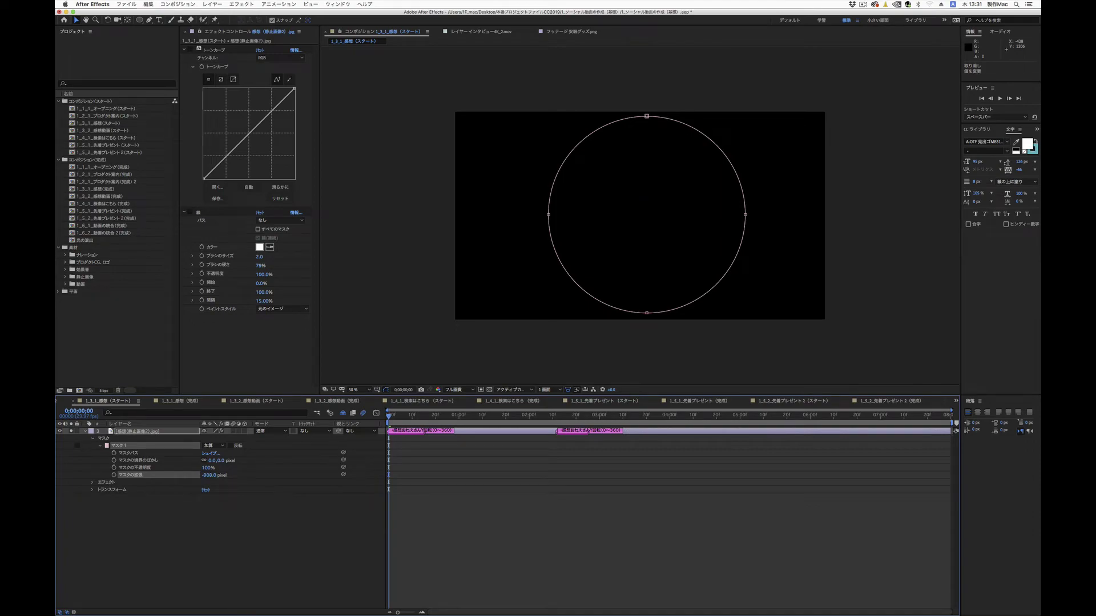
drag(69, 486, 165, 486)
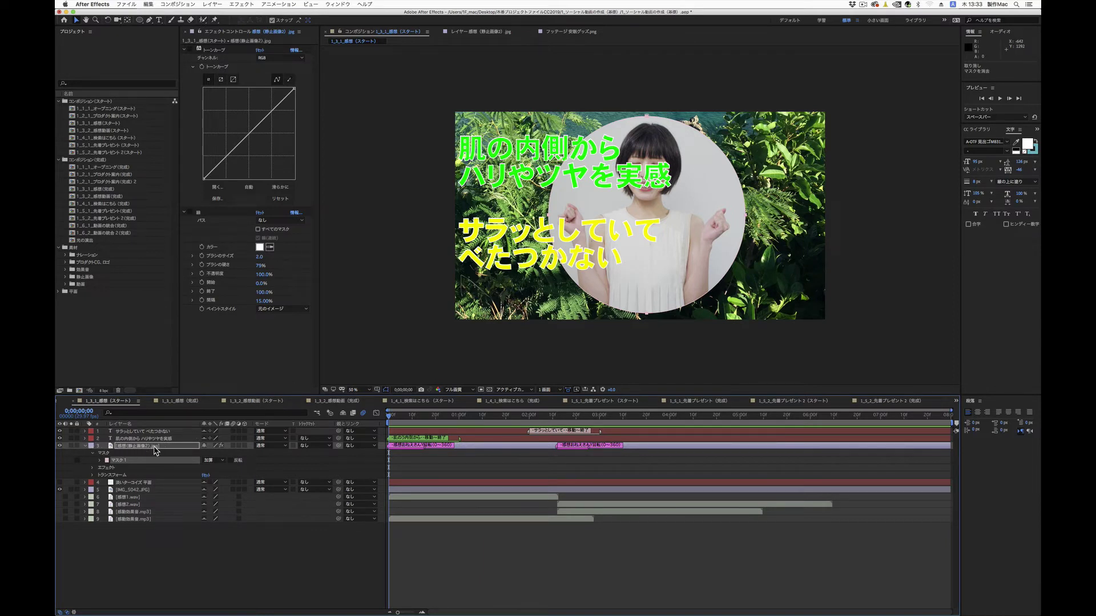
Delete the circular mask from the photo layer in the Layer panel
double_click(149, 446)
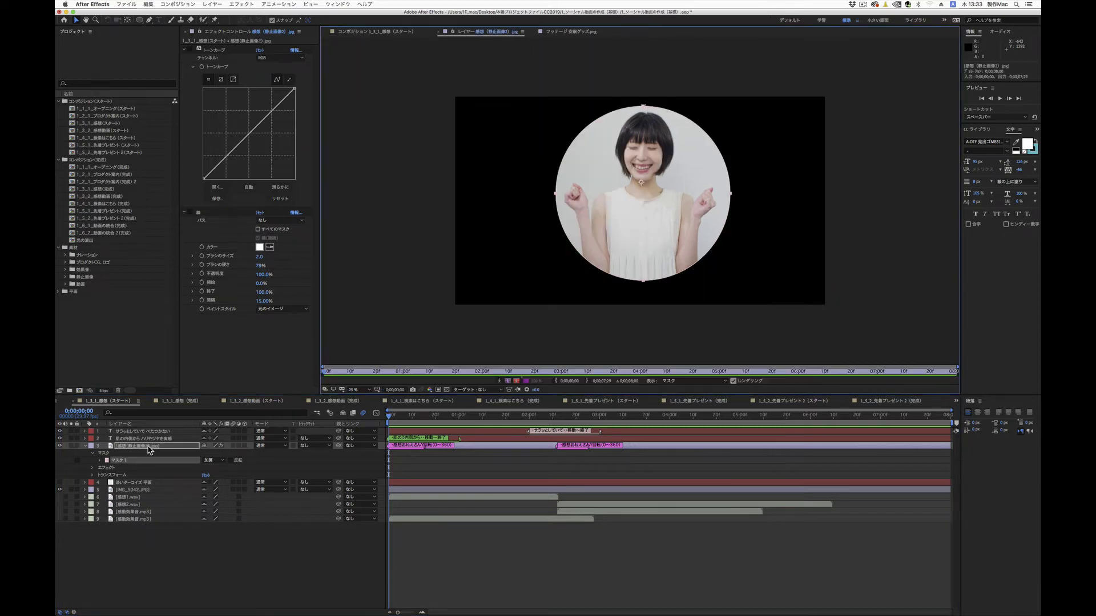
key(Delete)
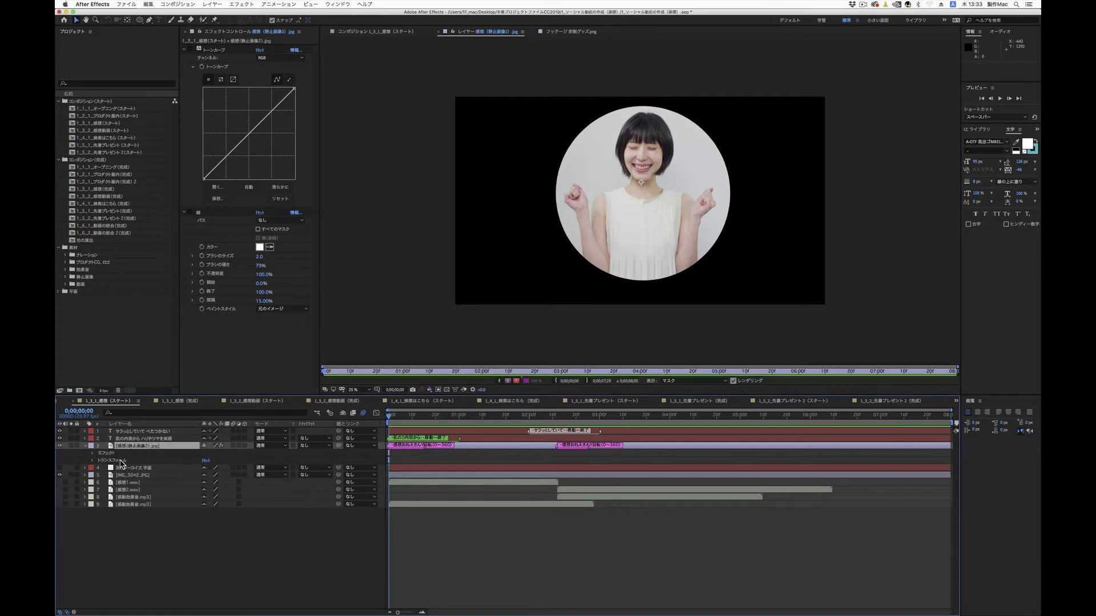
click(387, 32)
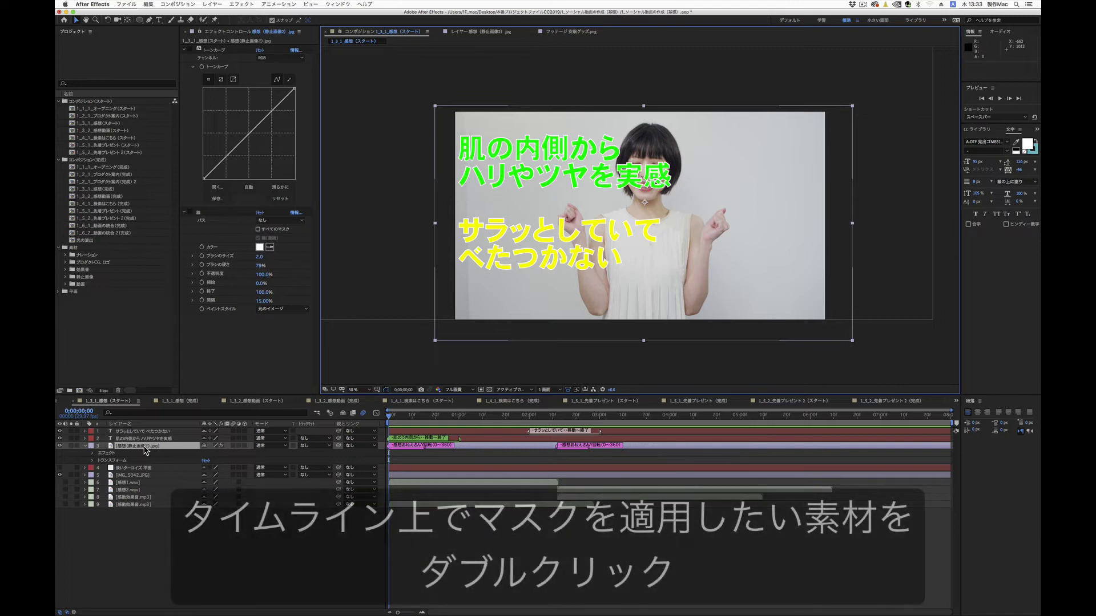
Draw a new circular ellipse mask around the woman in the Layer panel, then return to the Composition view
double_click(146, 447)
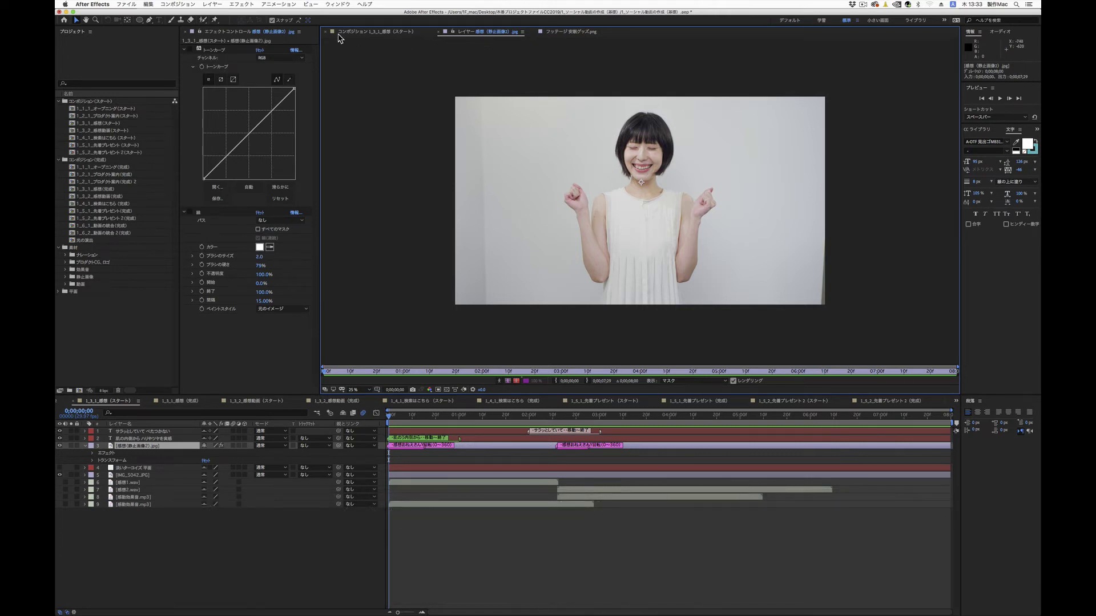
click(140, 20)
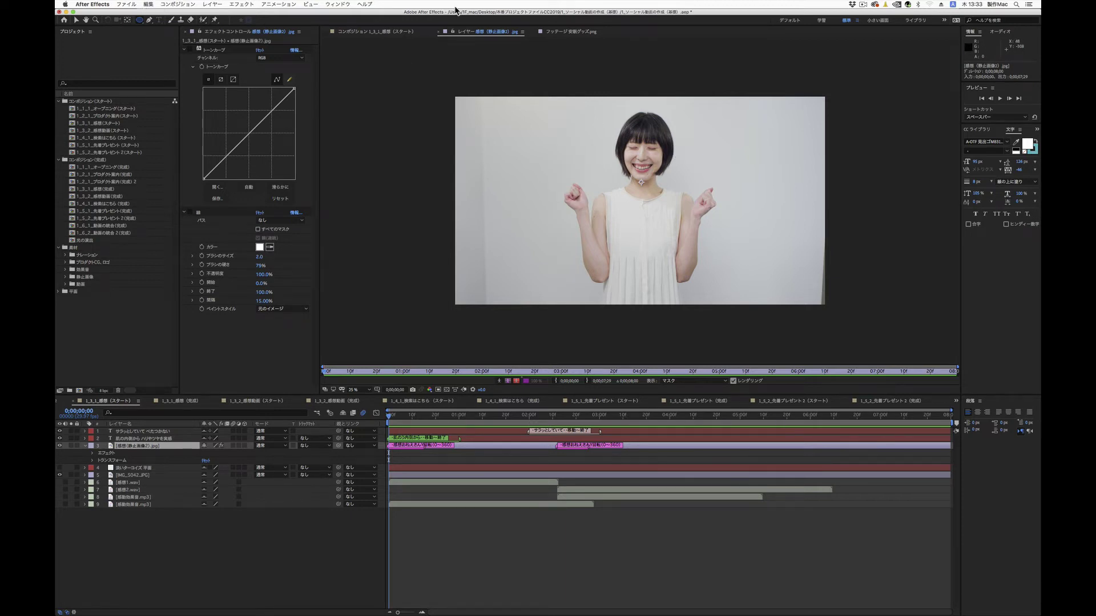
click(371, 32)
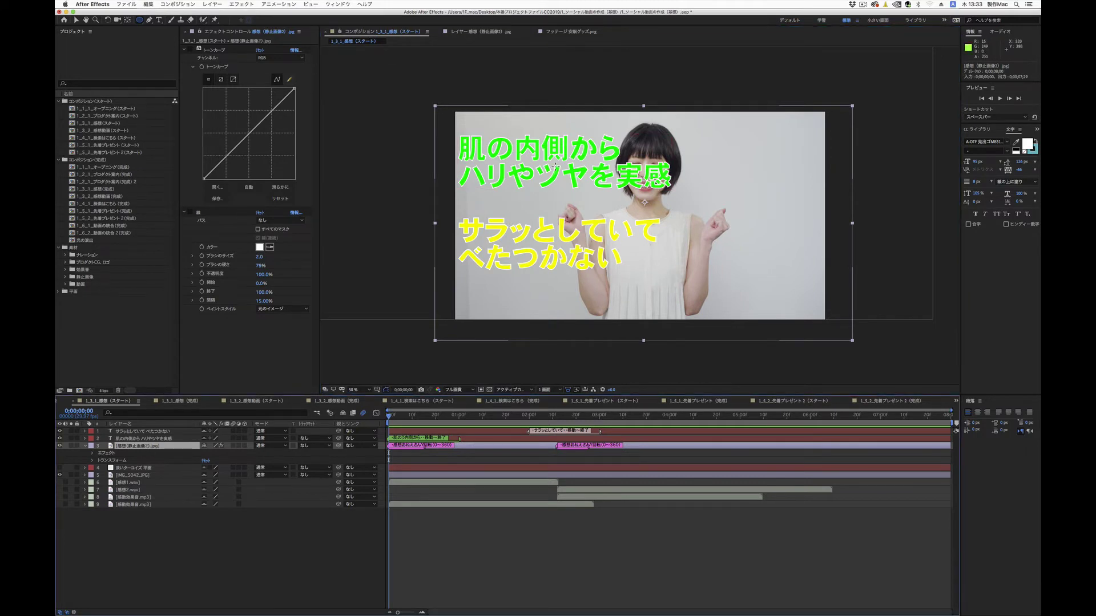
drag(465, 149, 622, 328)
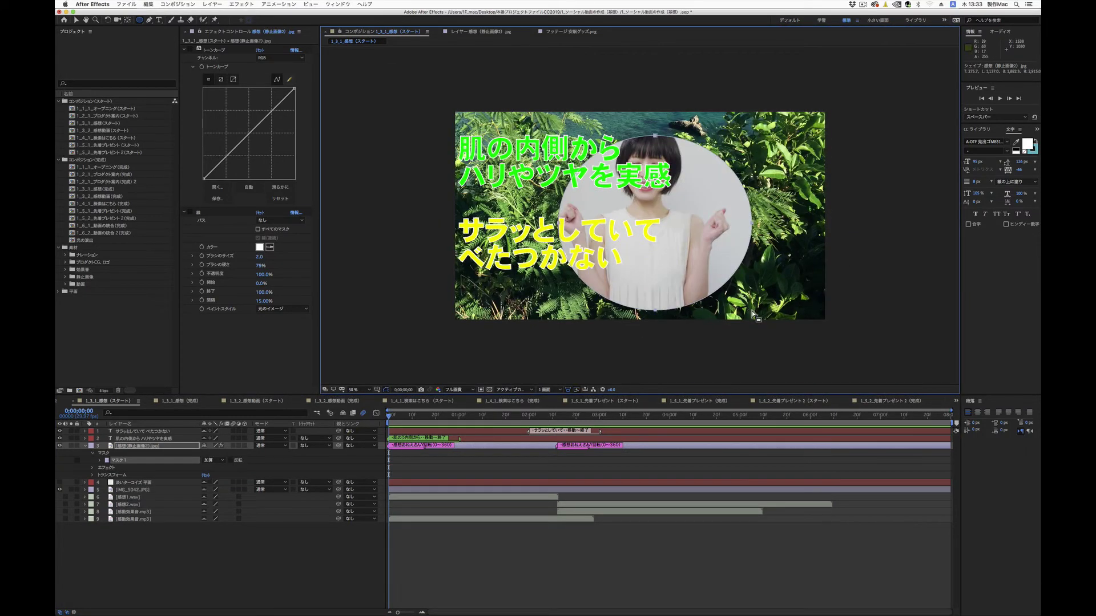
key(super+z)
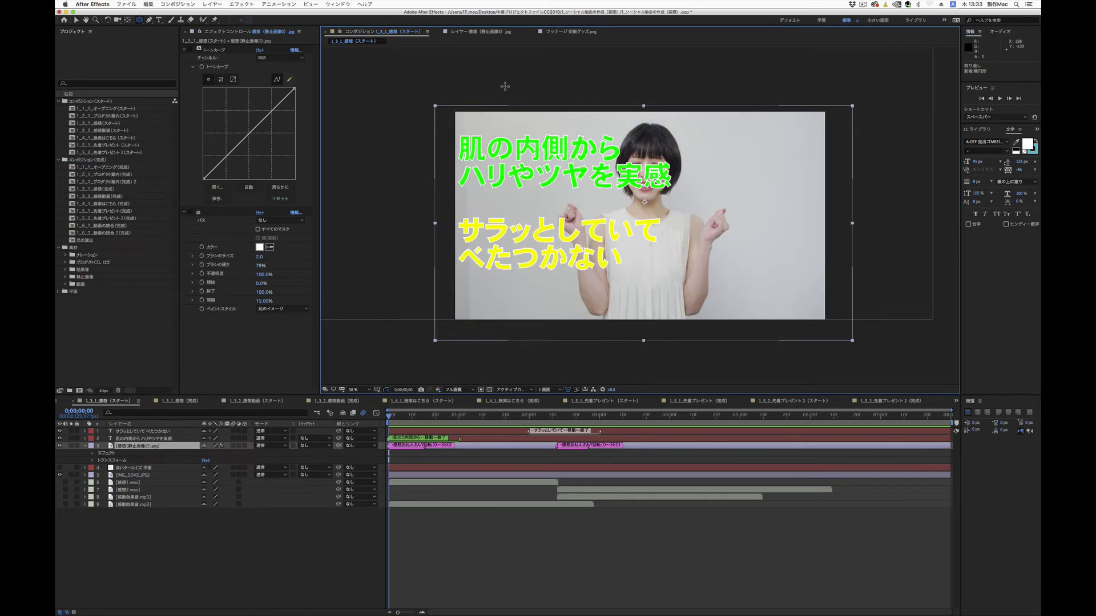
click(472, 33)
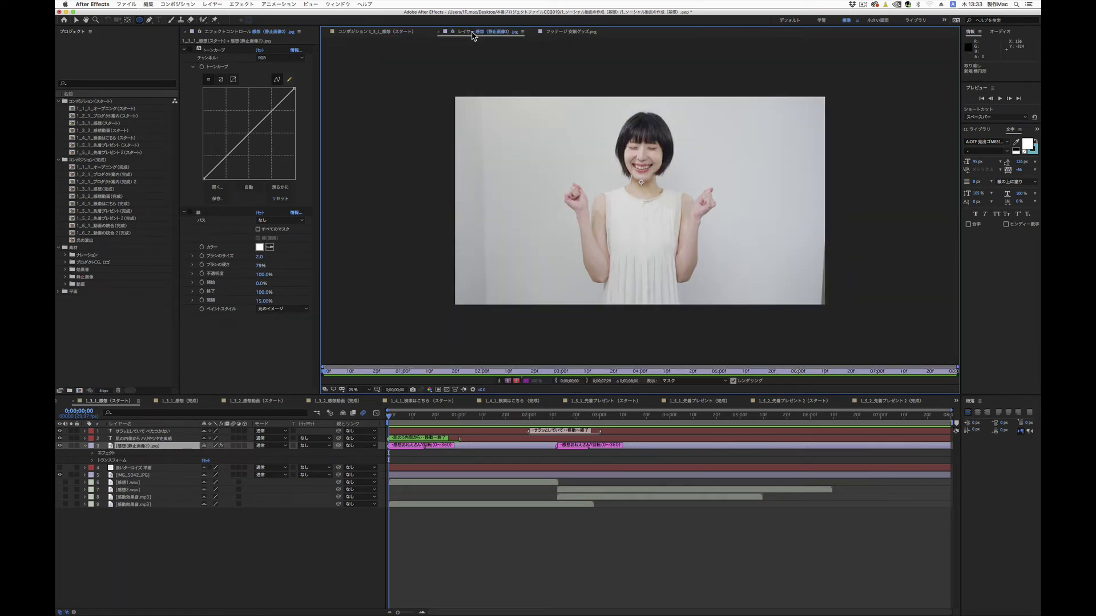
click(155, 449)
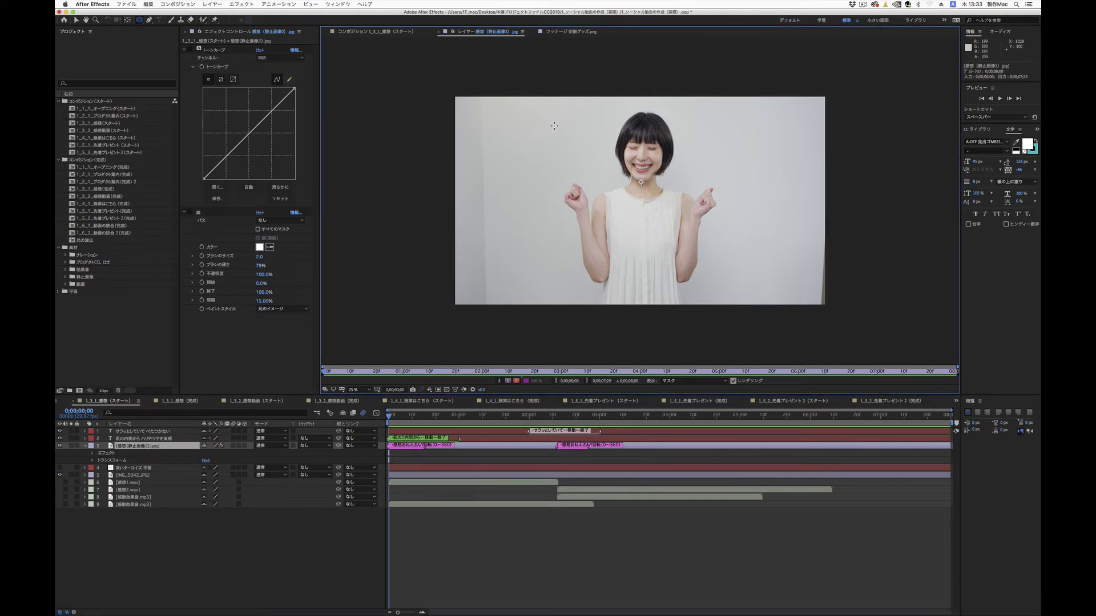
drag(541, 106, 740, 304)
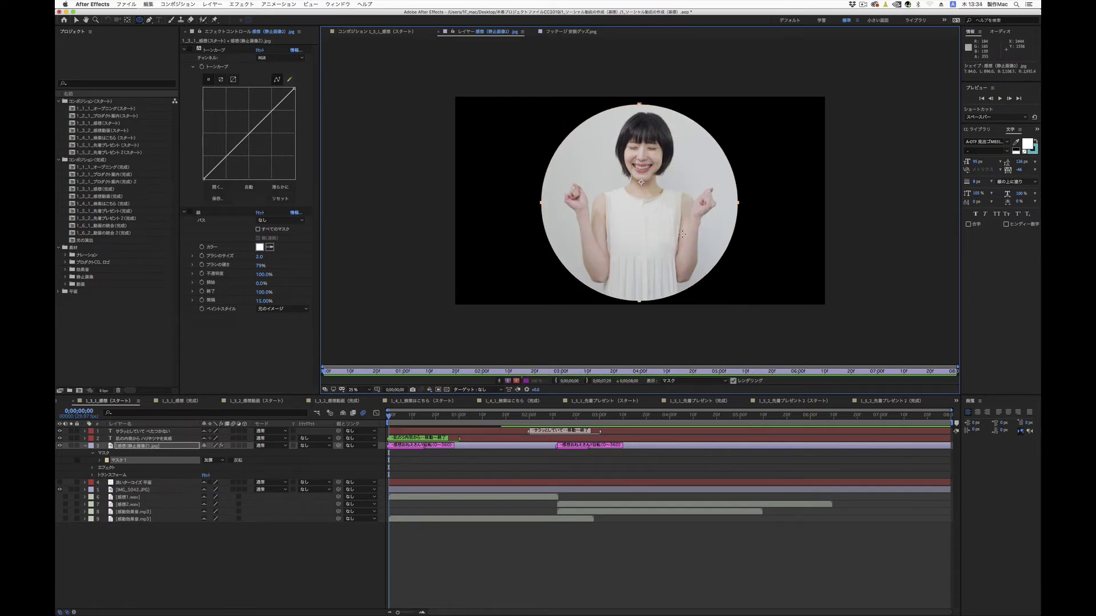
click(386, 33)
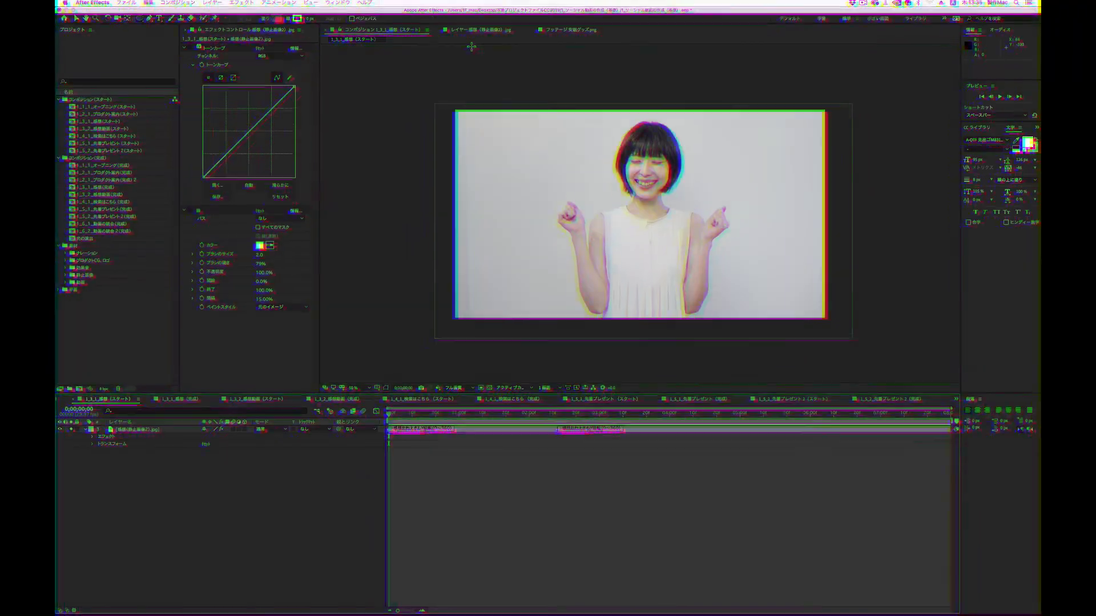
Undo a stray pink rectangle shape layer and a first rectangular mask on the photo
click(139, 23)
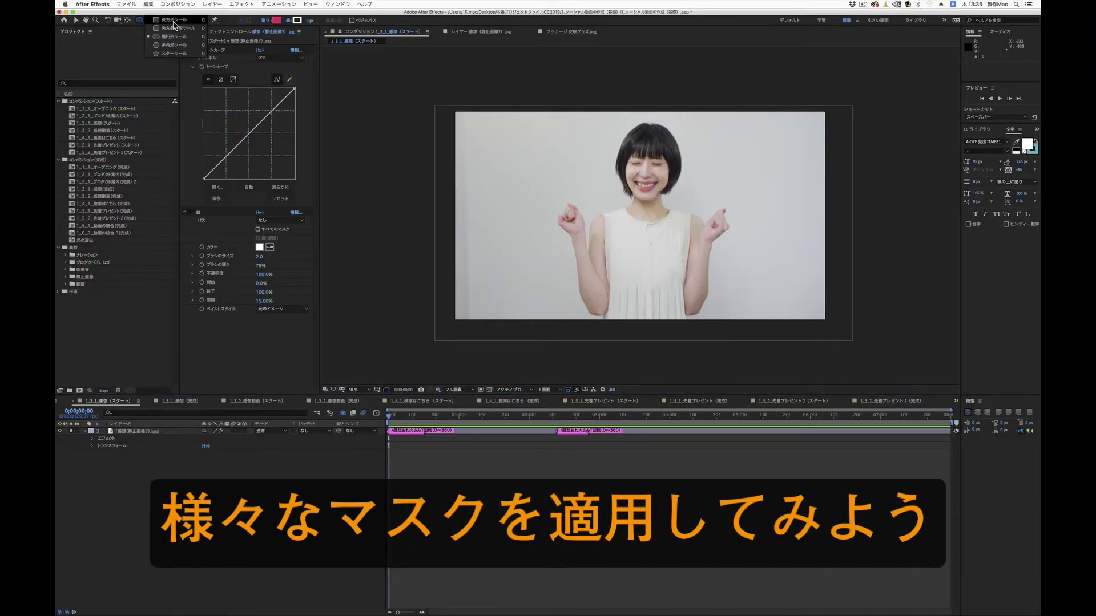
click(194, 20)
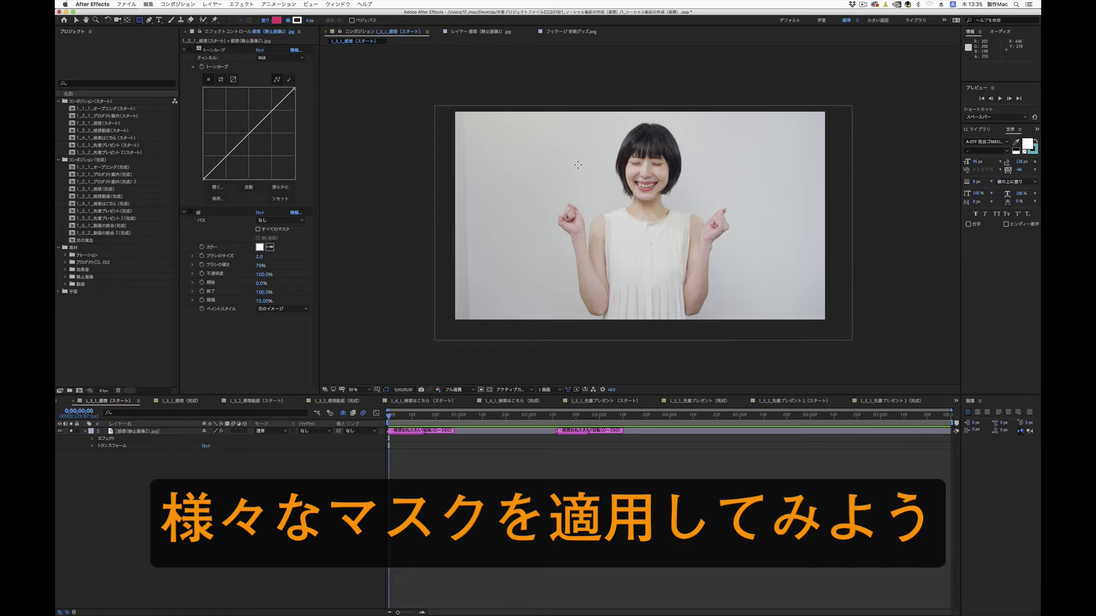
drag(544, 137, 737, 246)
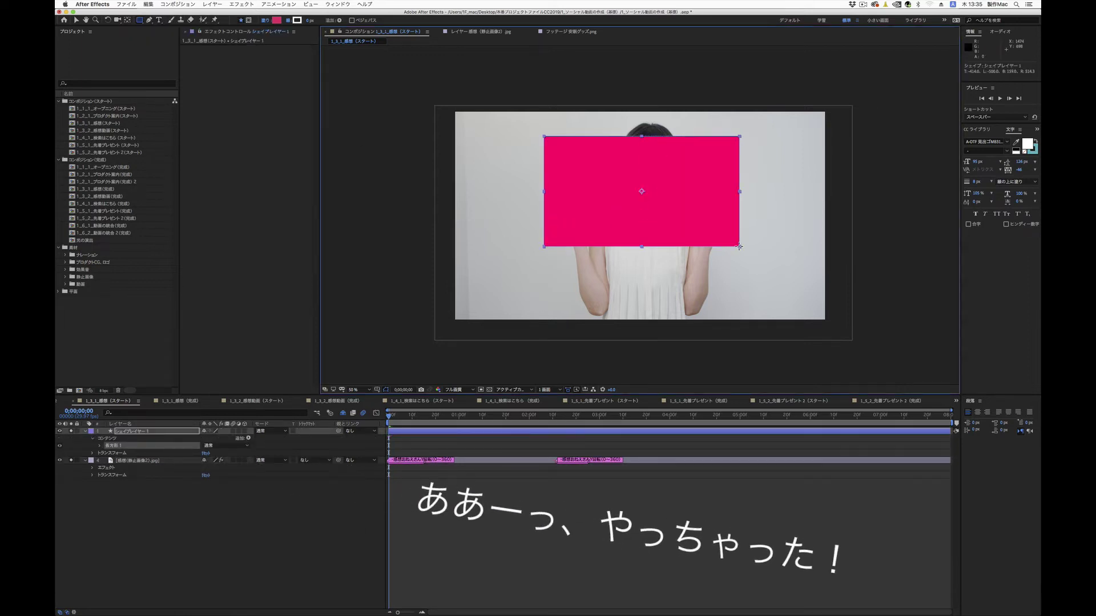
key(cmd+z)
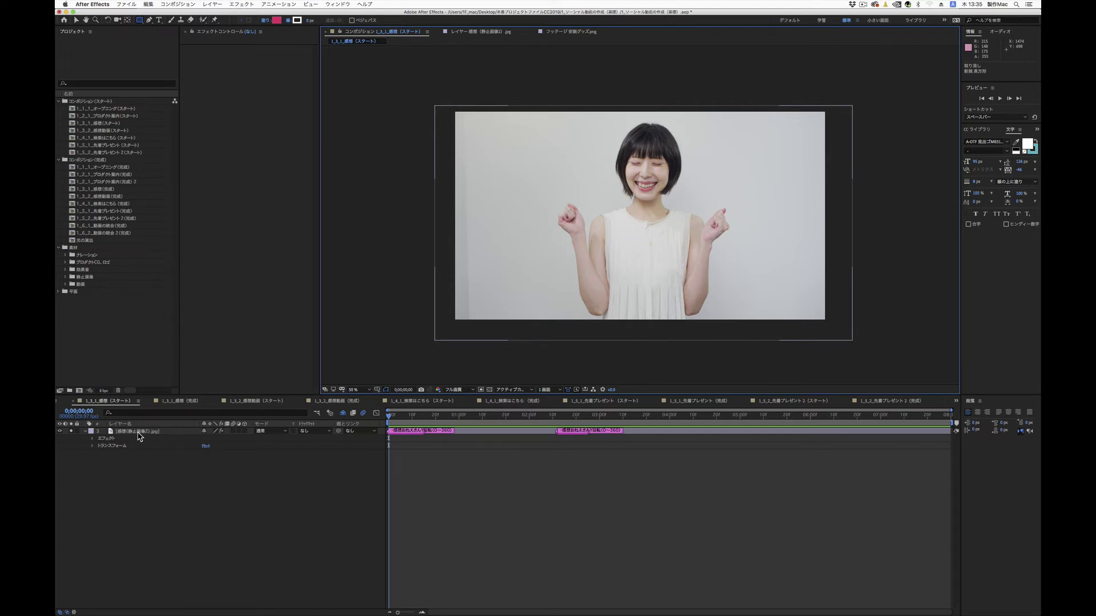
click(138, 437)
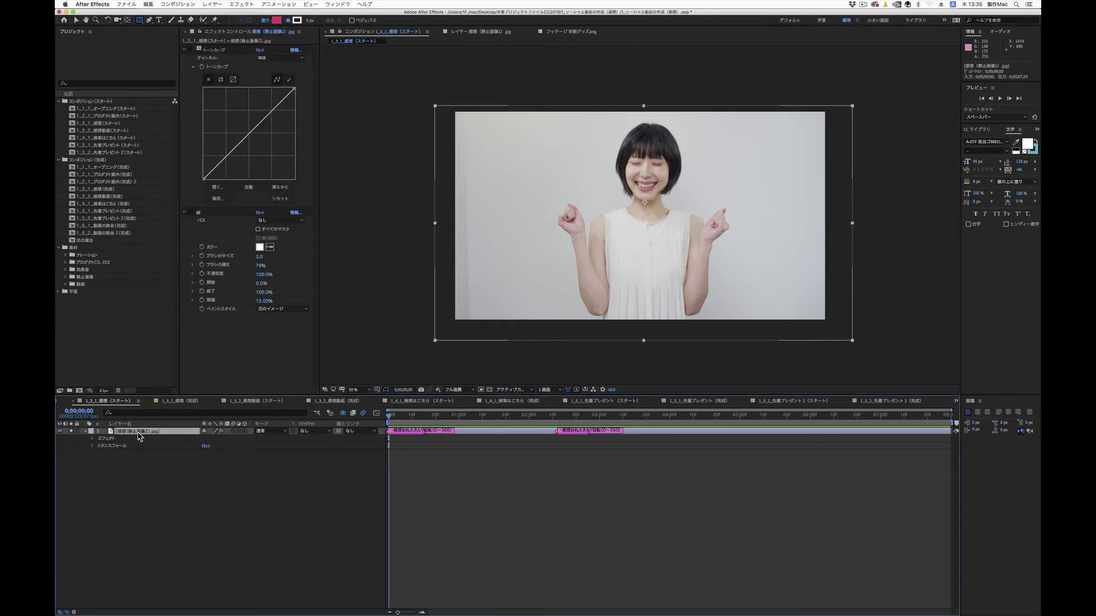
click(140, 22)
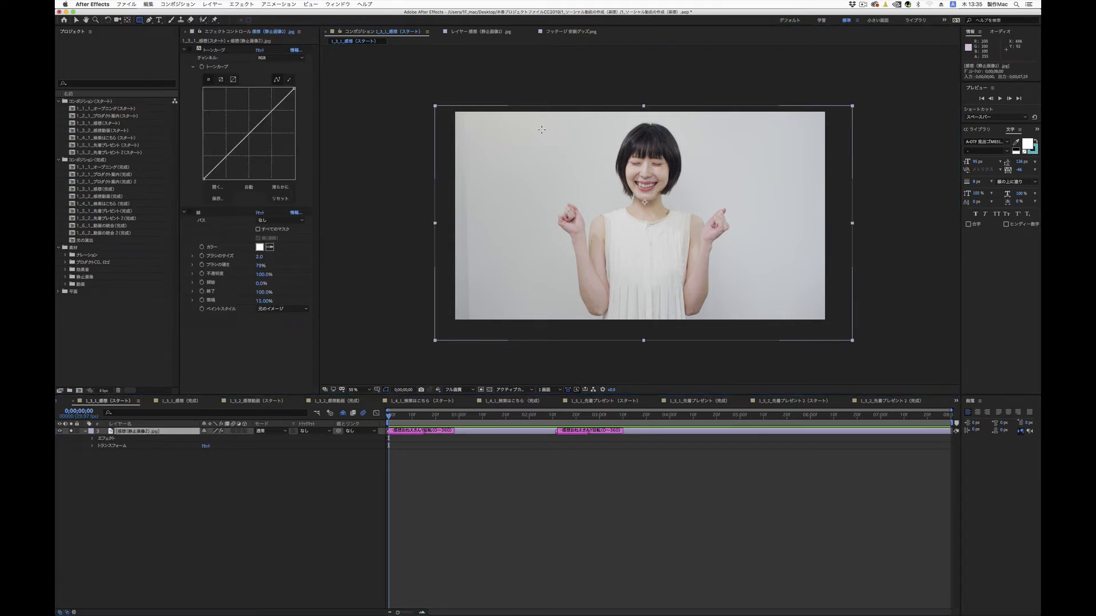
drag(537, 134, 753, 248)
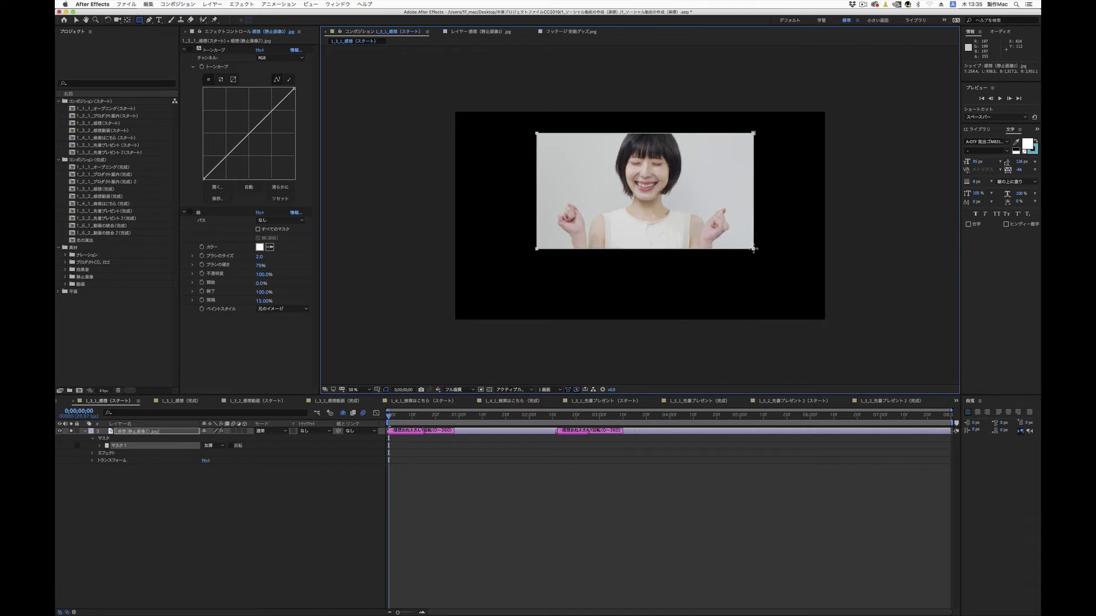
key(ctrl+z)
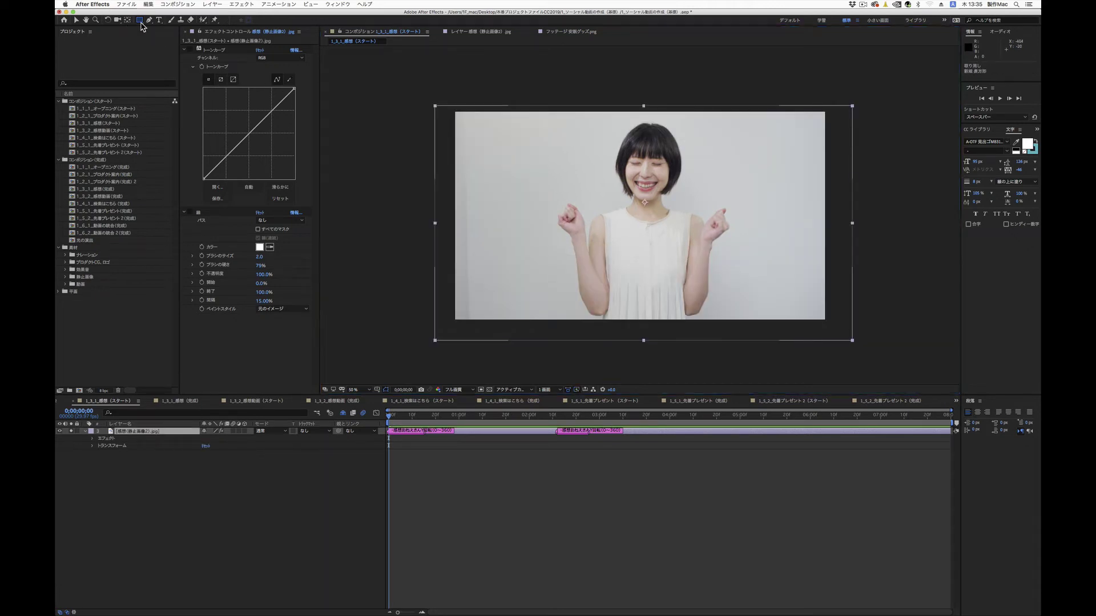
Draw a Rounded Rectangle mask around the woman on the photo layer
click(140, 20)
click(164, 32)
drag(539, 131, 736, 287)
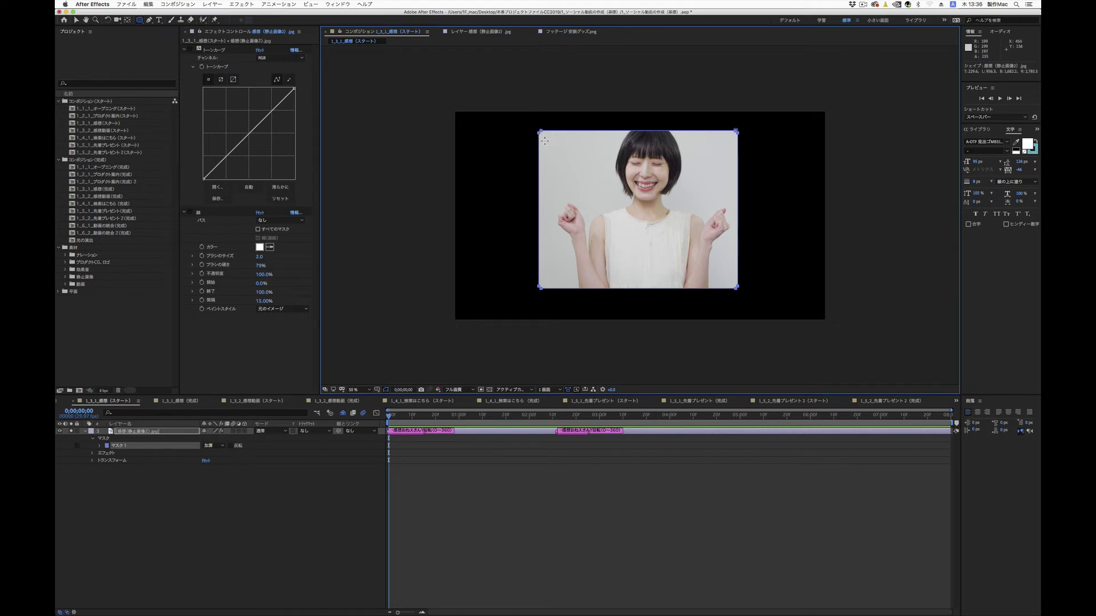
Free-transform Mask 1 and drag its bottom-left corner inward to trim the left and bottom
click(250, 514)
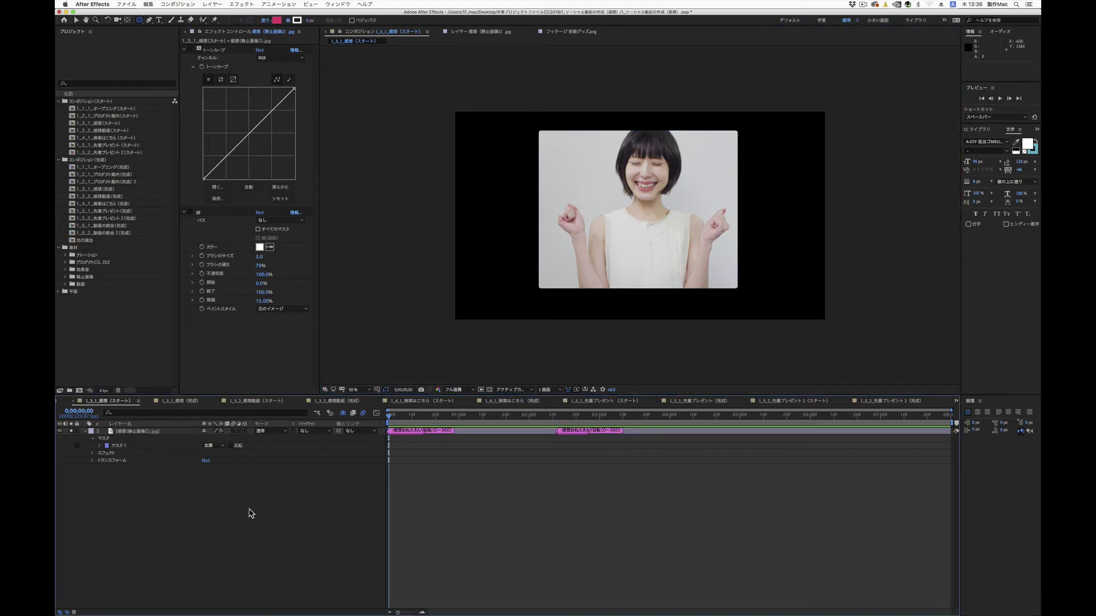
click(122, 446)
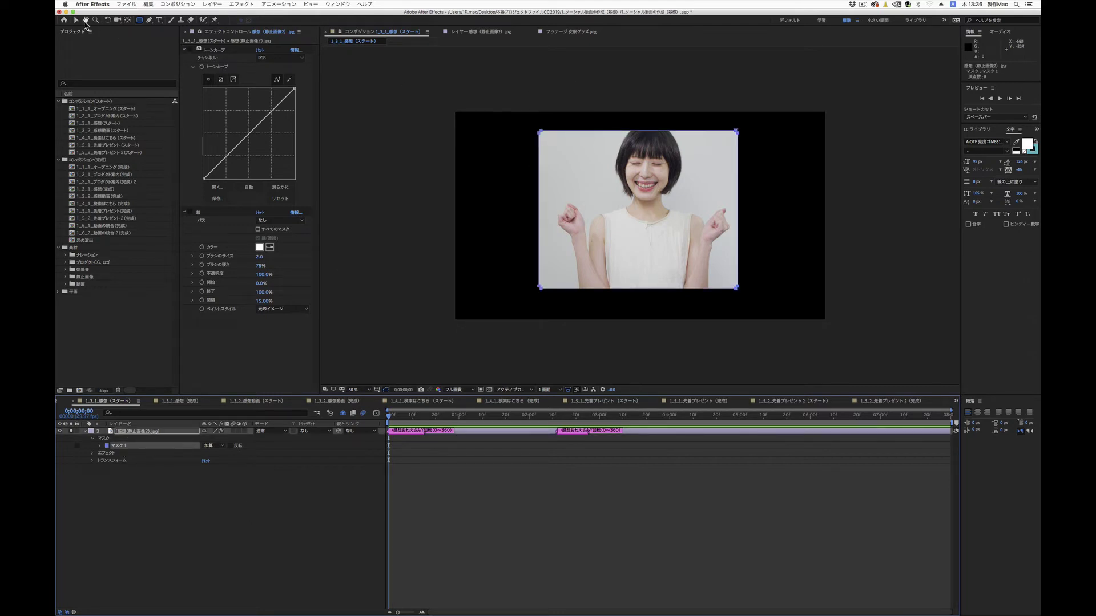
click(76, 20)
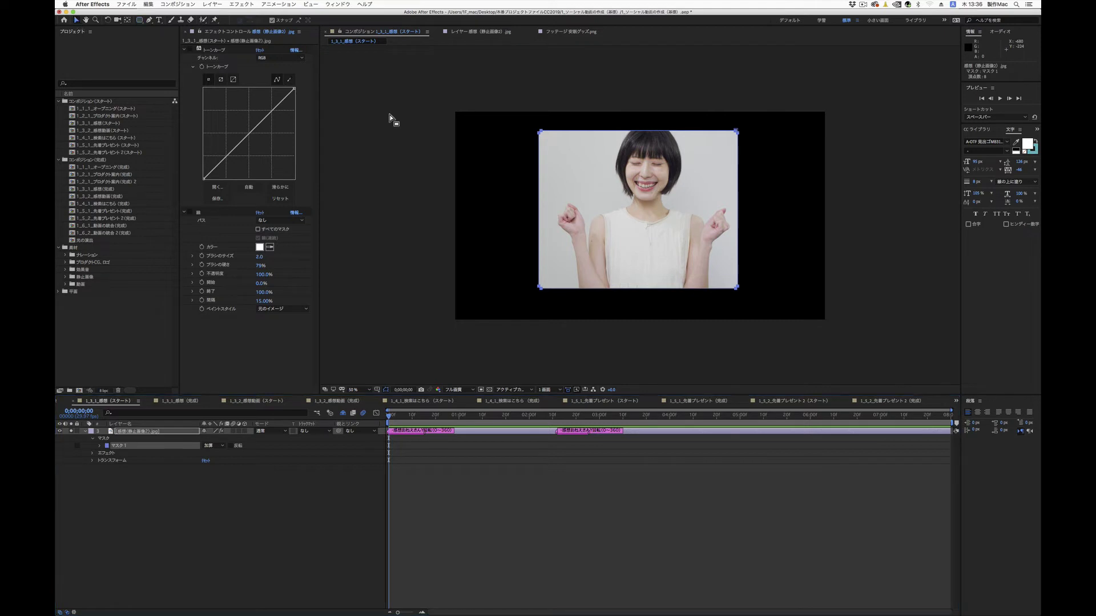
double_click(540, 133)
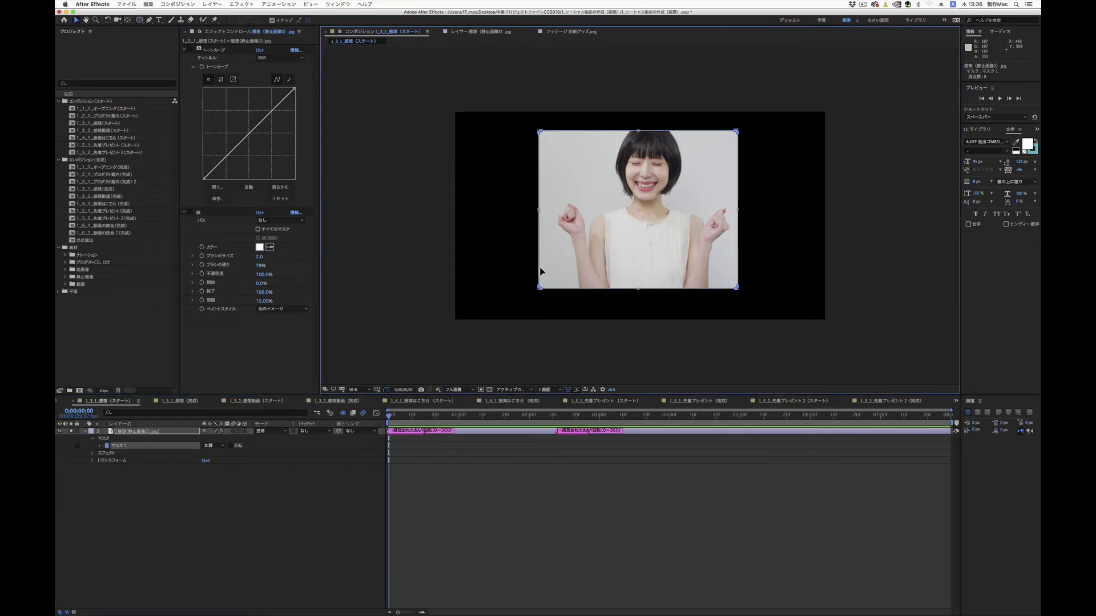
mouse_move(540, 287)
mouse_down()
mouse_move(565, 264)
mouse_move(551, 277)
mouse_move(515, 165)
mouse_move(567, 275)
mouse_up()
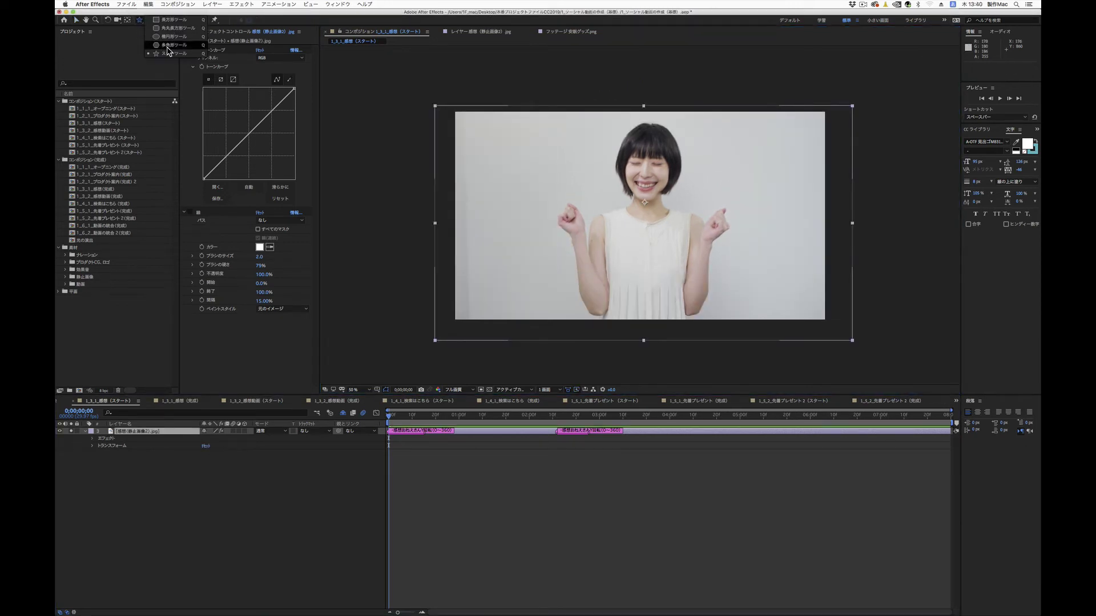
Draw a pentagon mask with the Polygon tool and move it over the woman's face
drag(138, 25, 165, 43)
drag(577, 143, 626, 204)
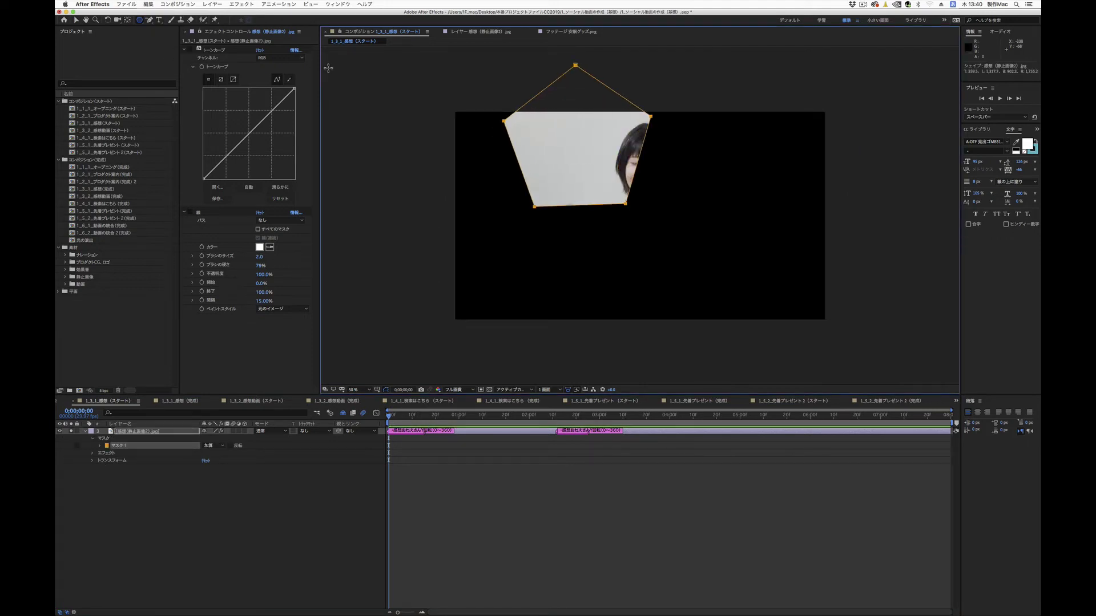
click(75, 21)
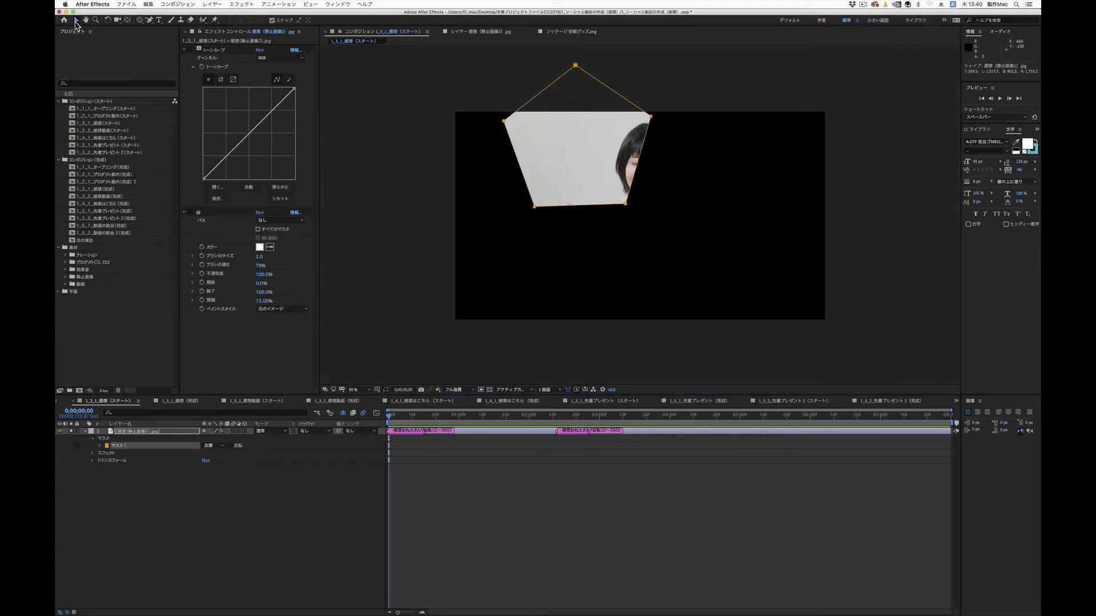
double_click(575, 67)
drag(581, 121, 651, 176)
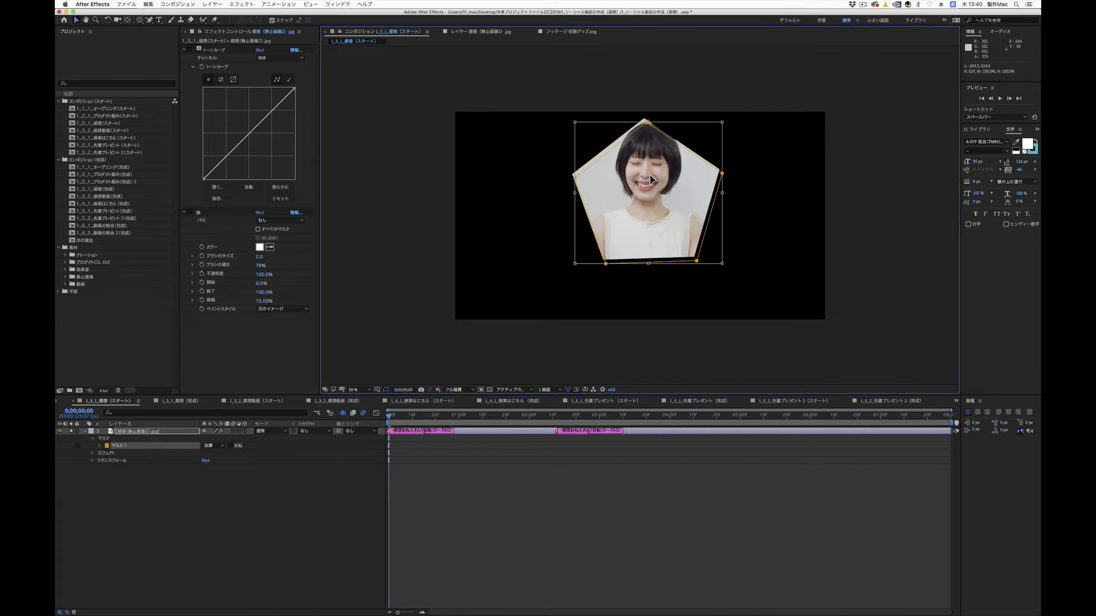
click(121, 447)
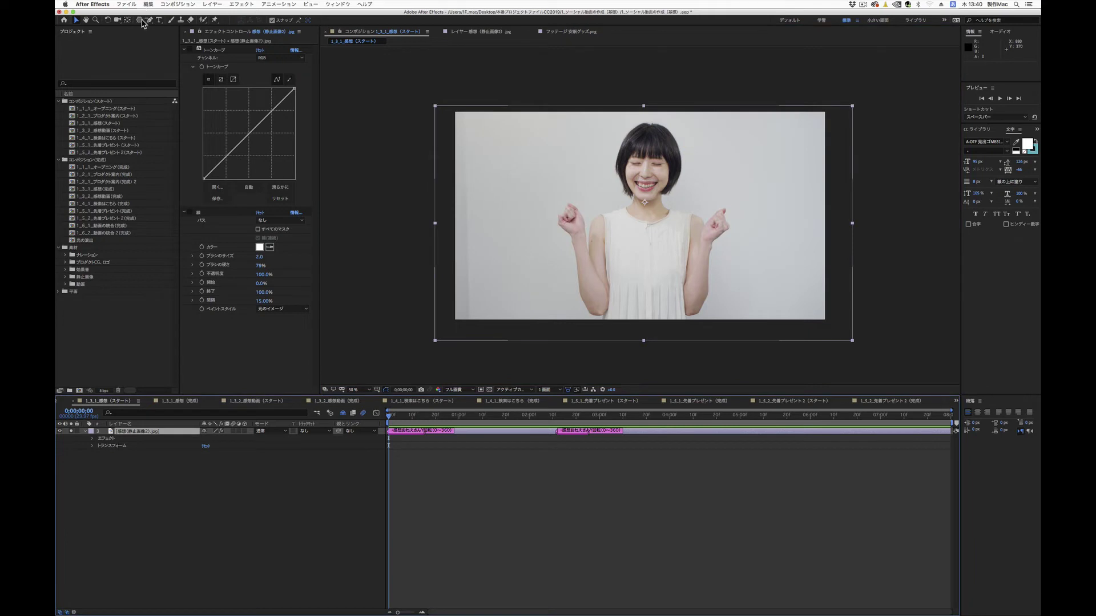
Draw a star mask over the woman and nudge it down and right with Free Transform
drag(139, 20, 165, 55)
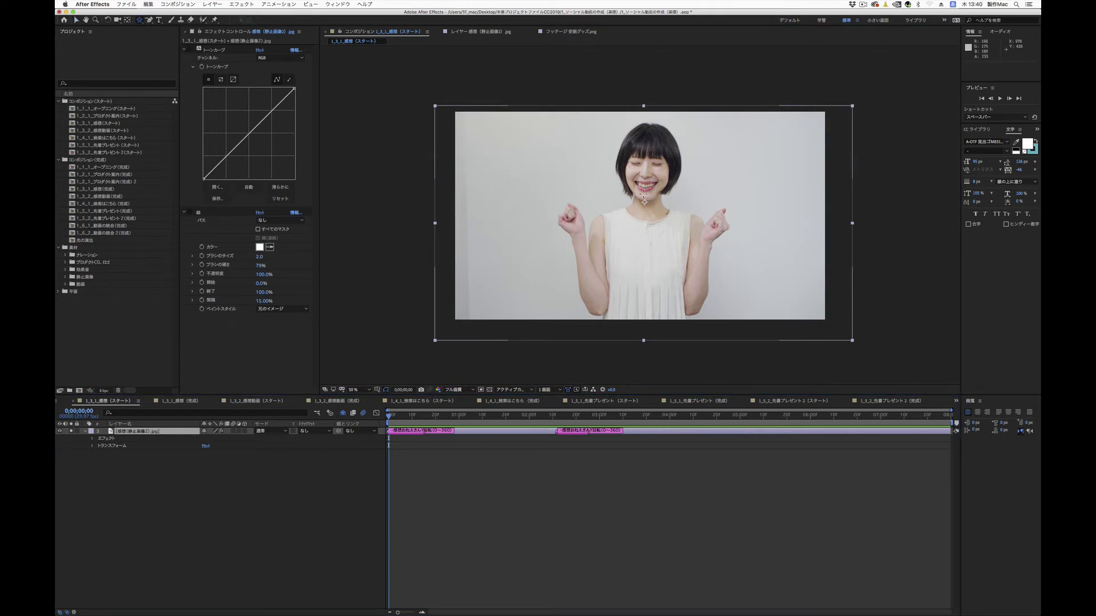
drag(619, 196, 674, 272)
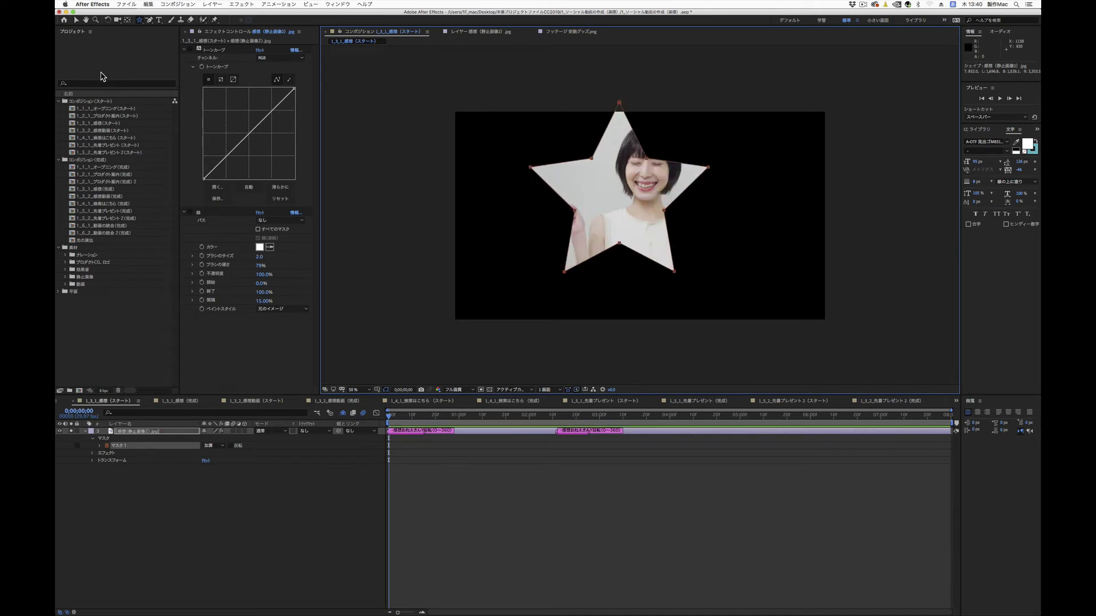
click(77, 20)
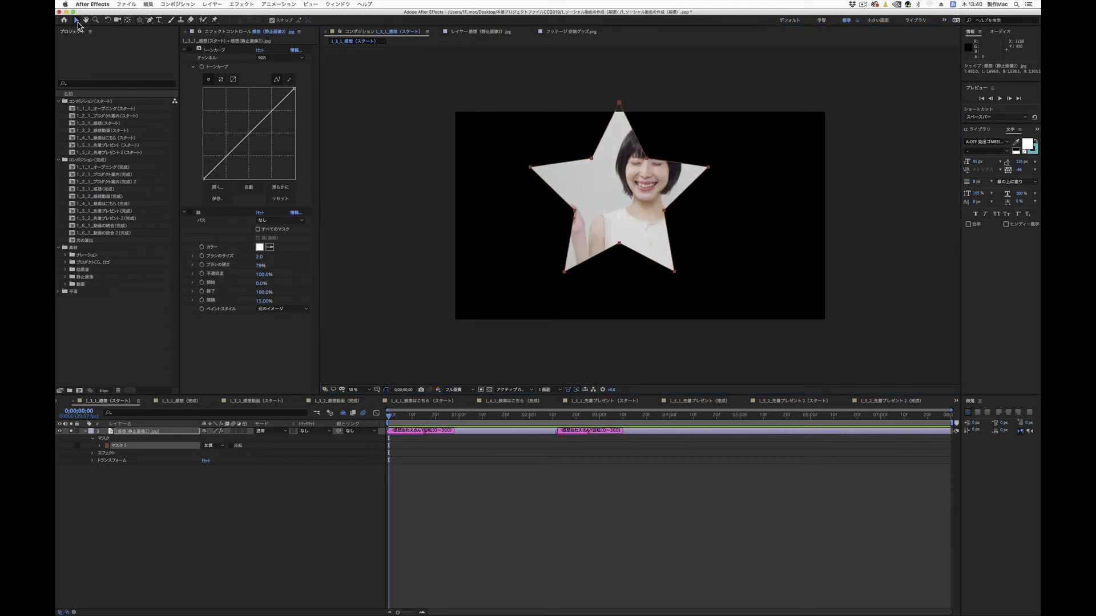
double_click(619, 114)
drag(619, 140, 647, 153)
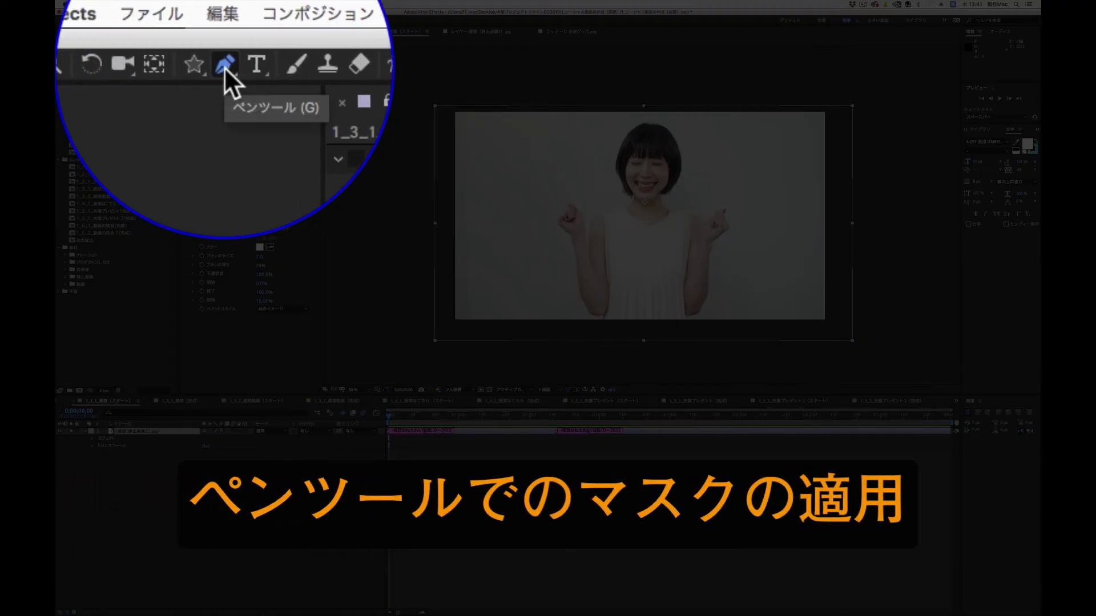
click(224, 67)
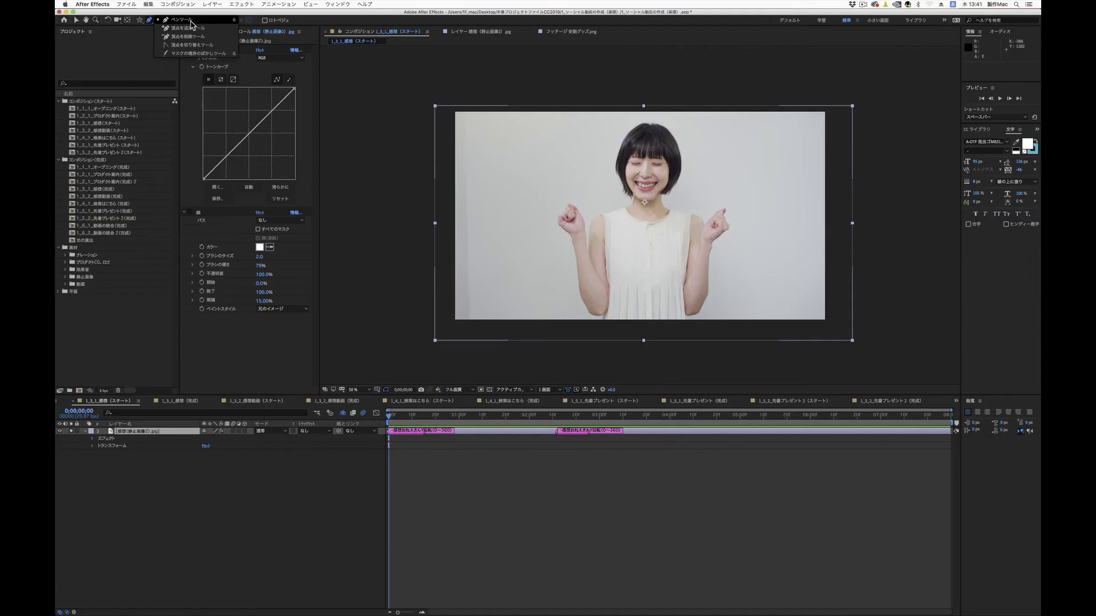
click(608, 131)
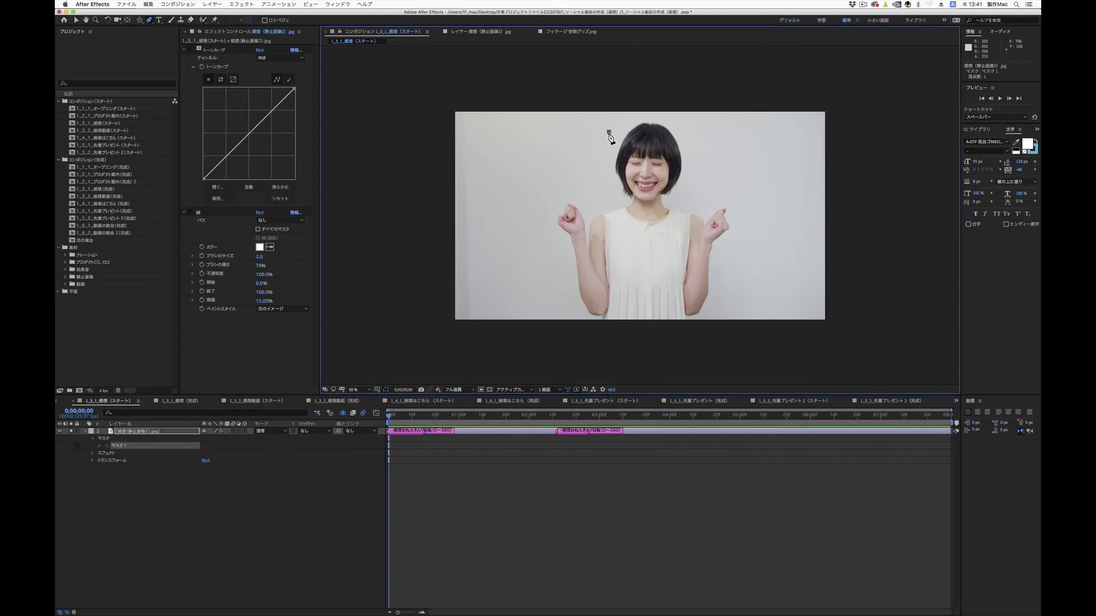
click(560, 160)
click(546, 220)
click(559, 282)
click(620, 282)
click(720, 281)
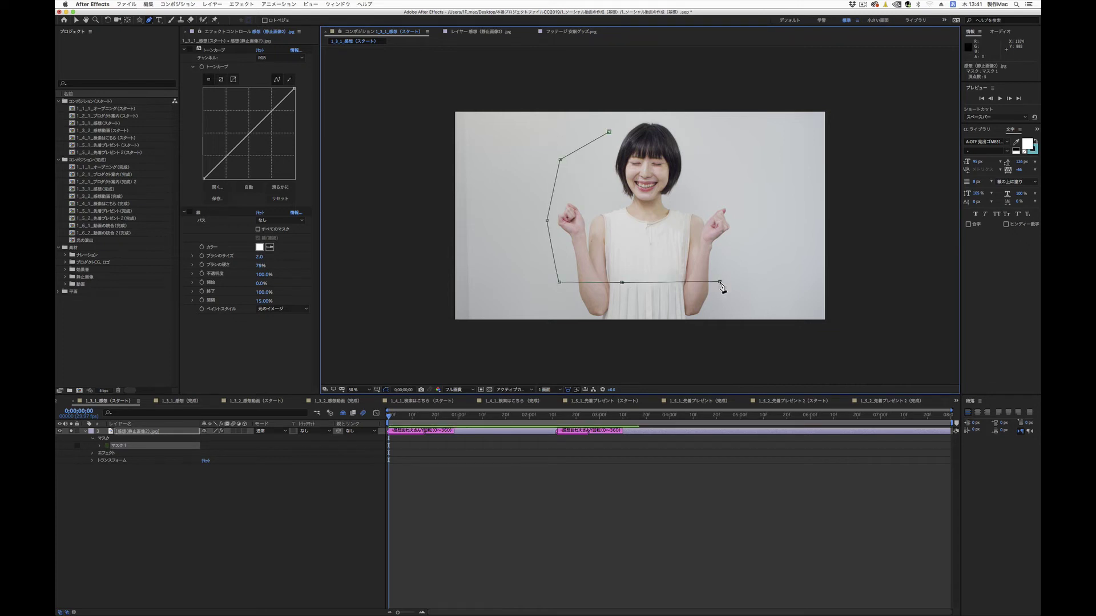
click(733, 218)
click(761, 186)
drag(740, 147, 722, 137)
click(666, 123)
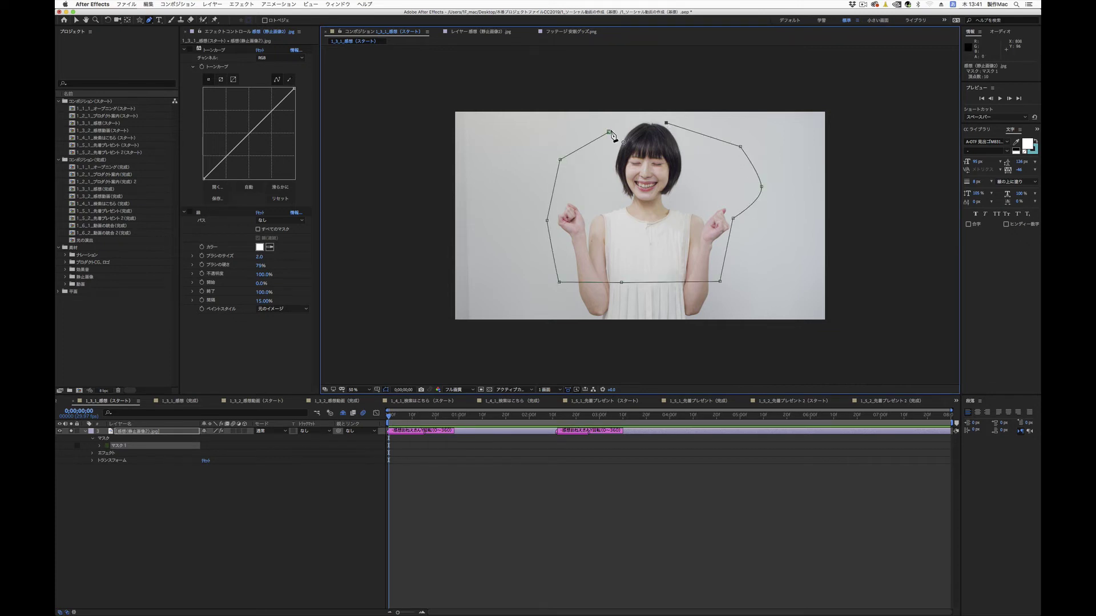
click(609, 133)
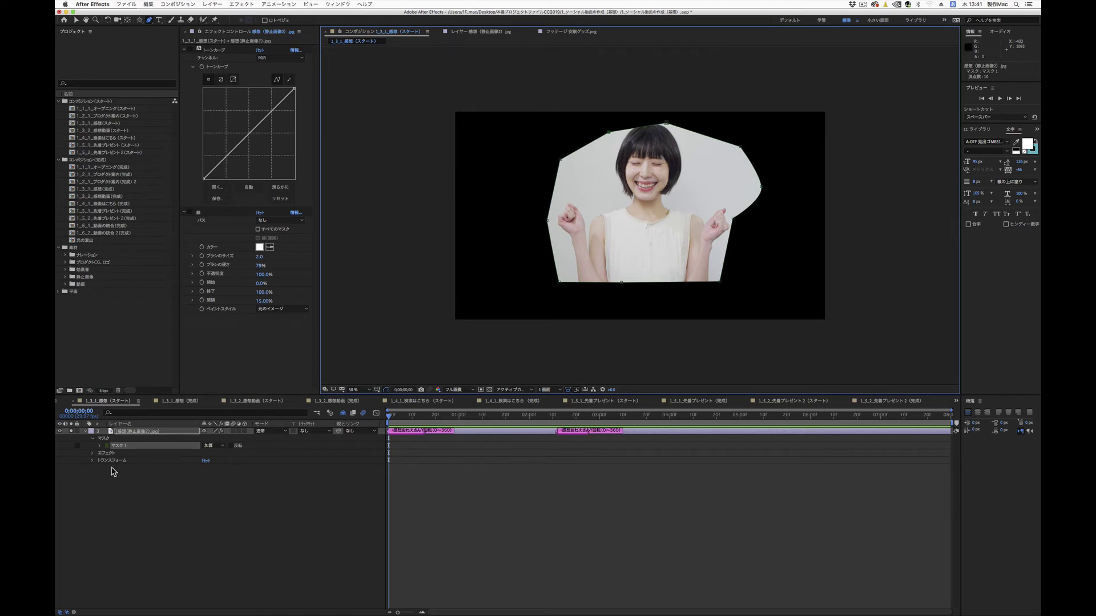
key(Delete)
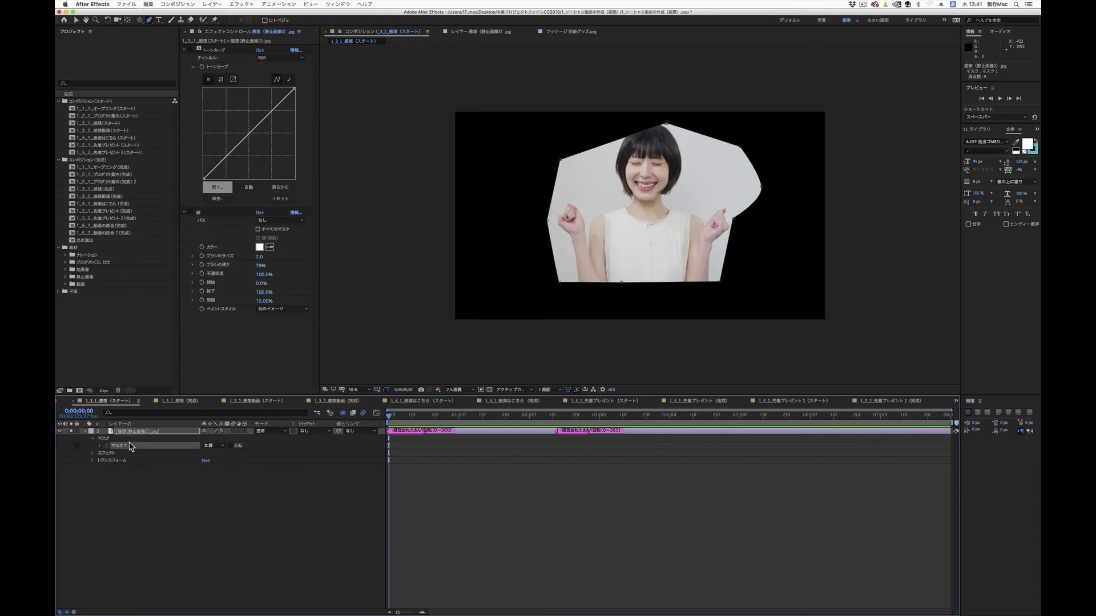
click(140, 497)
click(118, 448)
key(Delete)
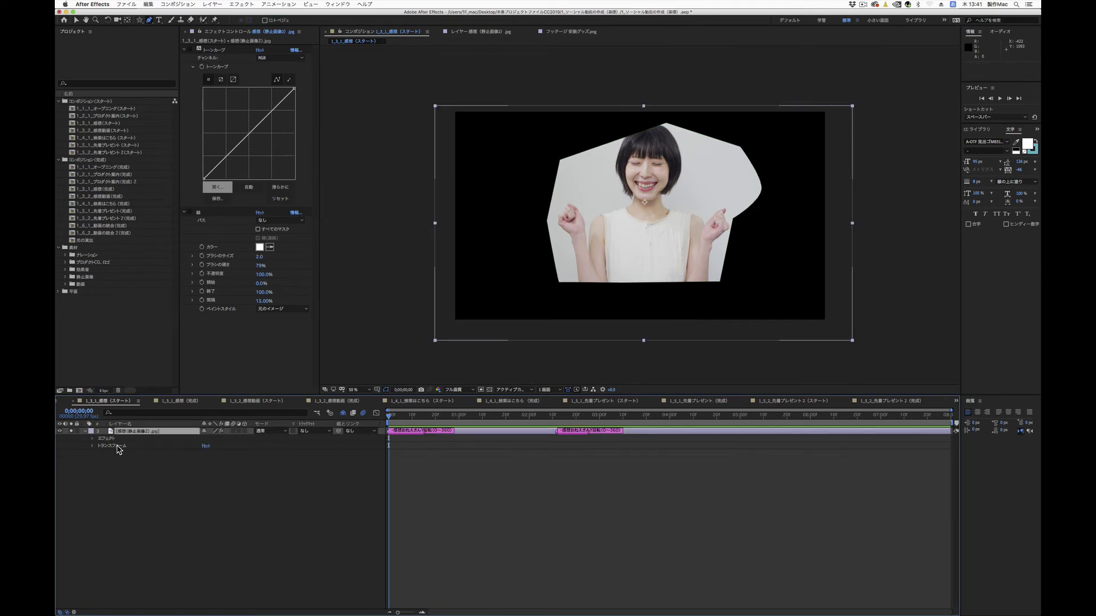
With RotoBezier on, pen a closed curved mask around the woman's head and shoulders, then reselect Mask 1
click(265, 20)
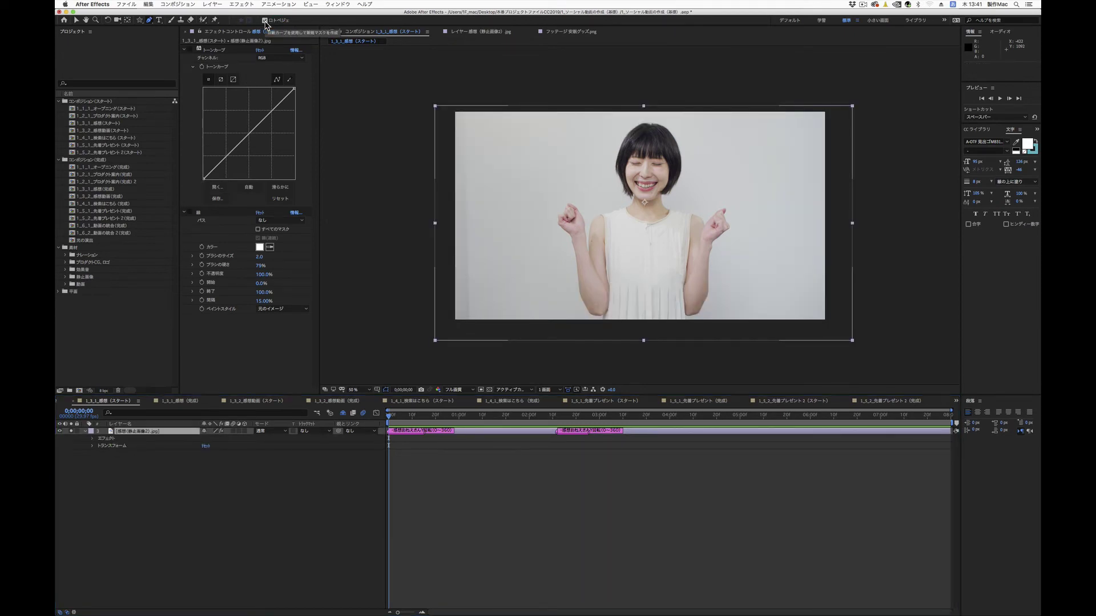
click(705, 136)
click(621, 140)
click(592, 154)
click(573, 183)
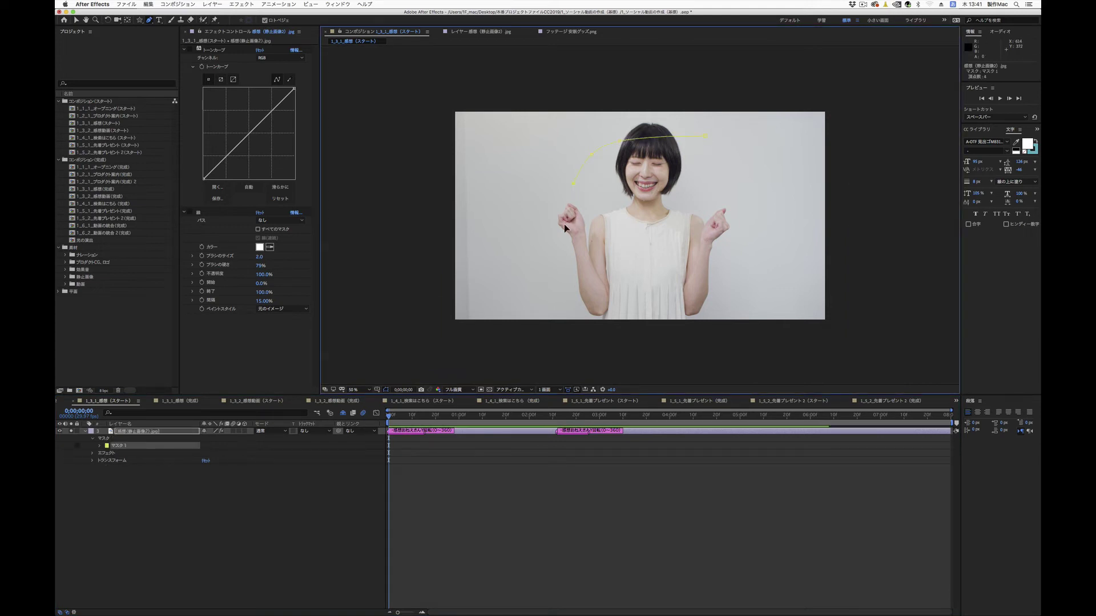
click(569, 239)
click(589, 253)
click(694, 257)
click(720, 204)
click(717, 163)
click(705, 137)
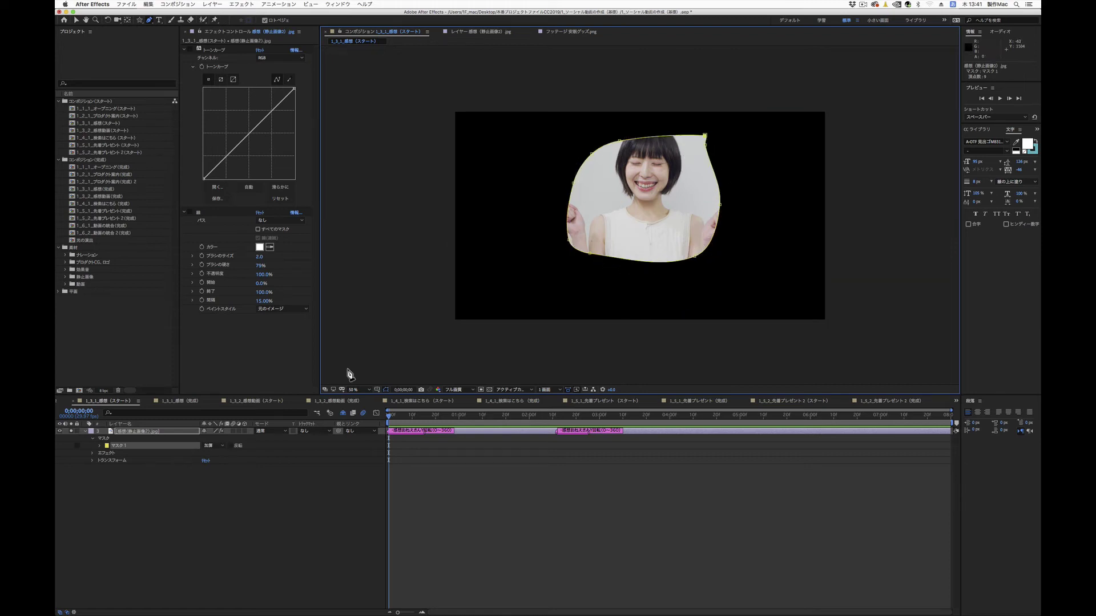
click(153, 476)
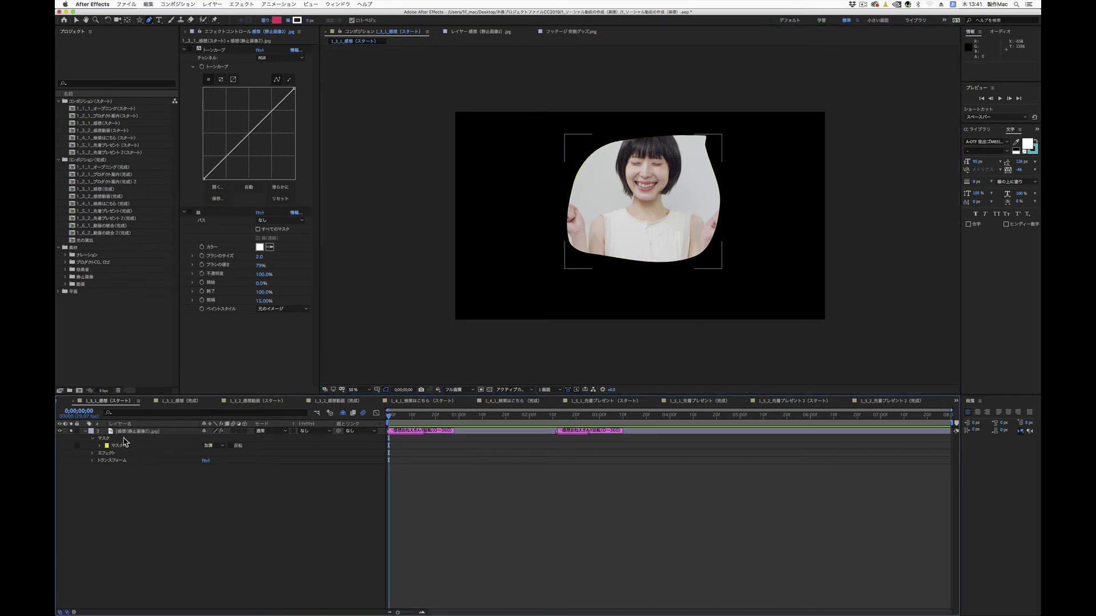
click(118, 446)
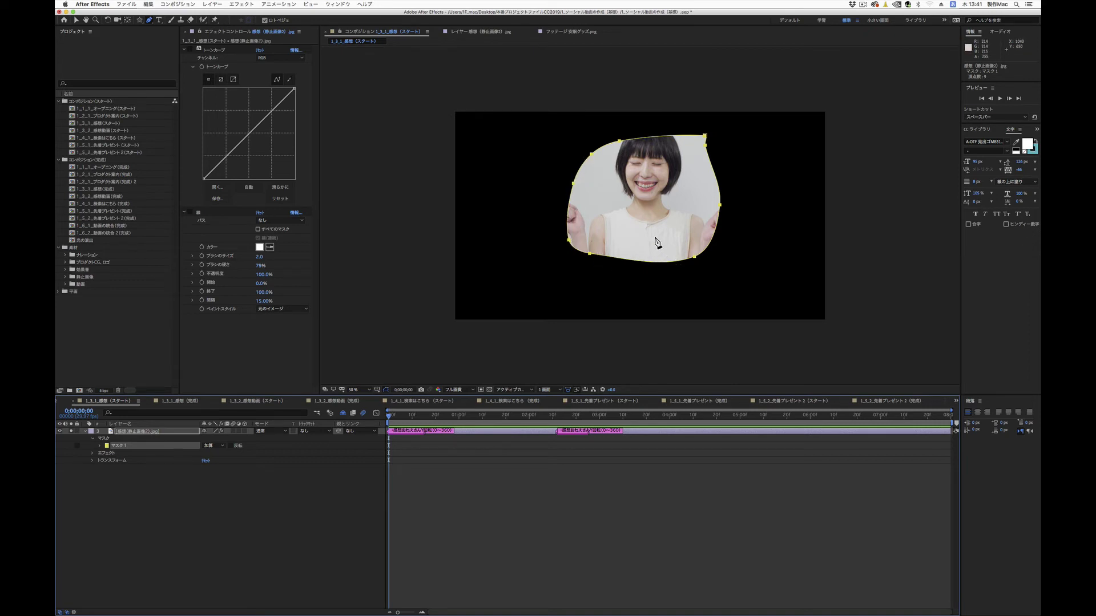
Feather the mask edge to 139 pixels and preview the soft edge
click(100, 445)
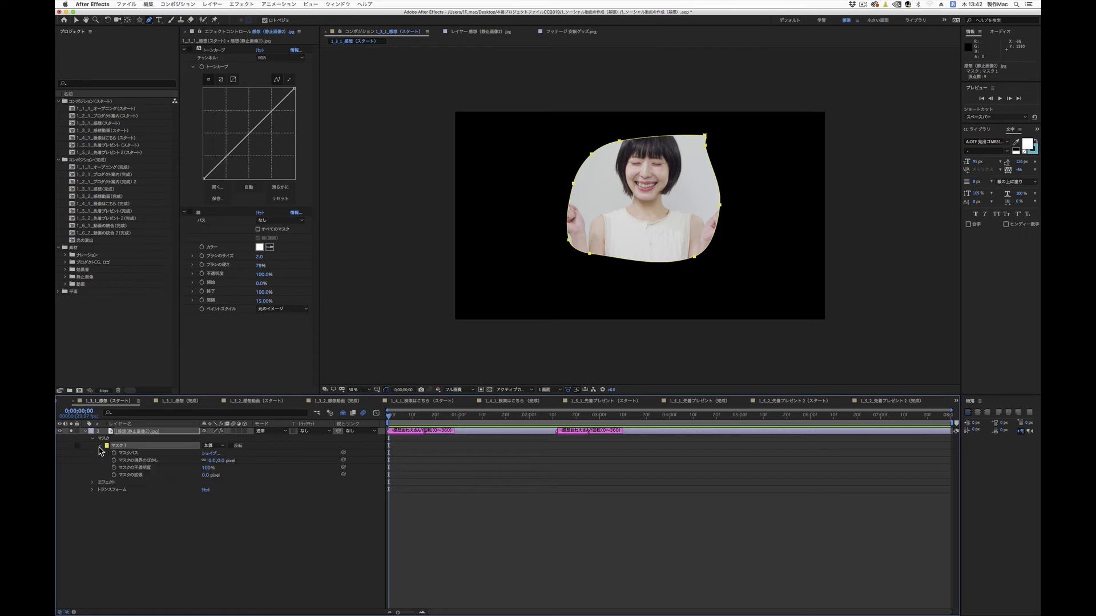
drag(220, 461, 276, 463)
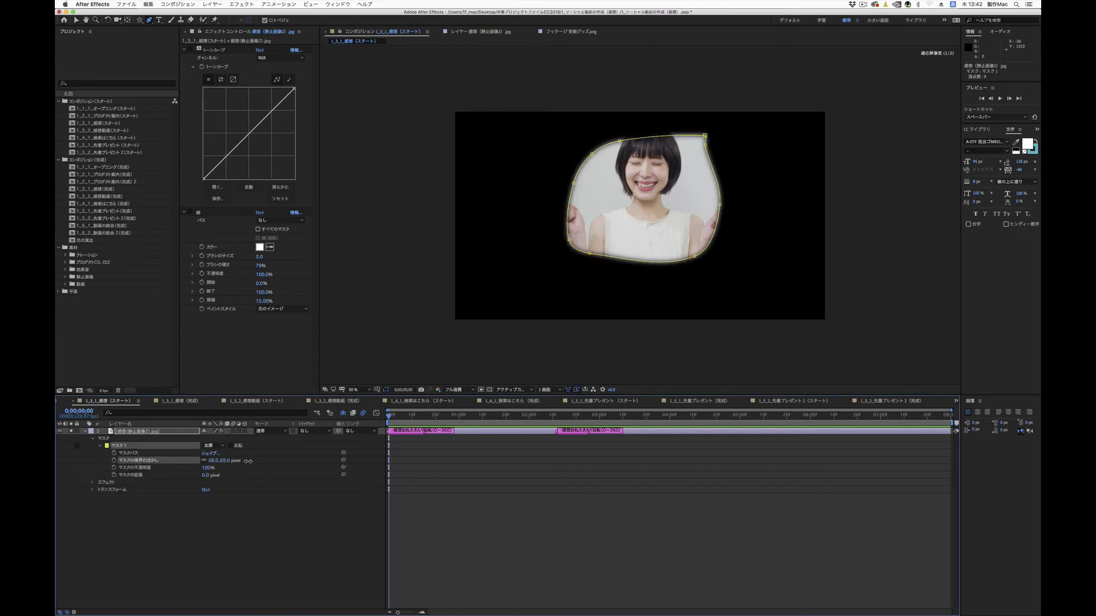
click(274, 532)
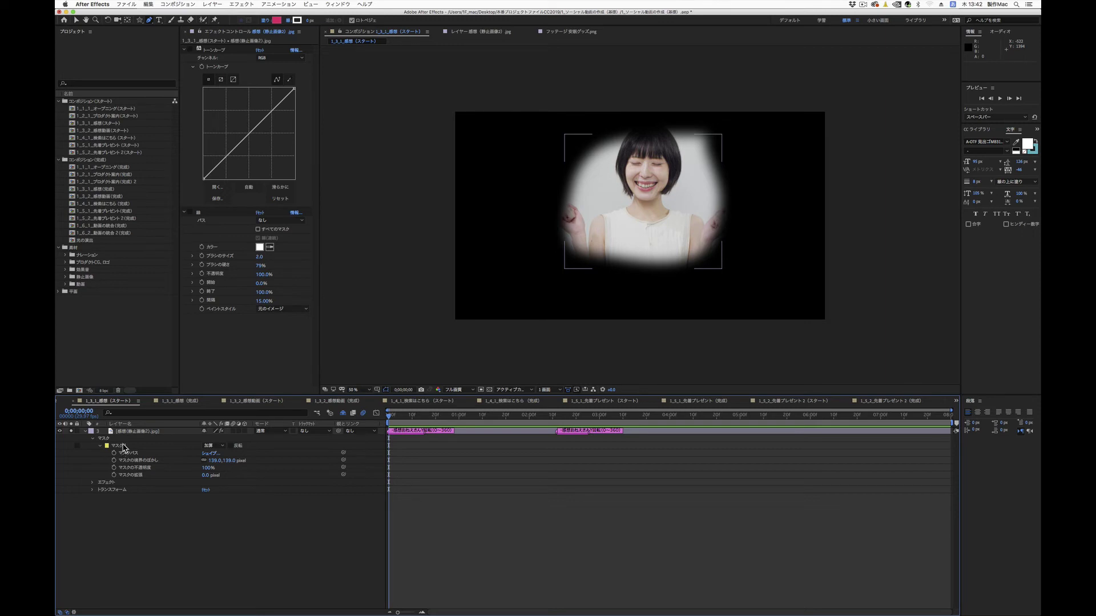
Remove the lower-left and upper-right mask points with the Delete Vertex Tool
click(128, 437)
click(121, 447)
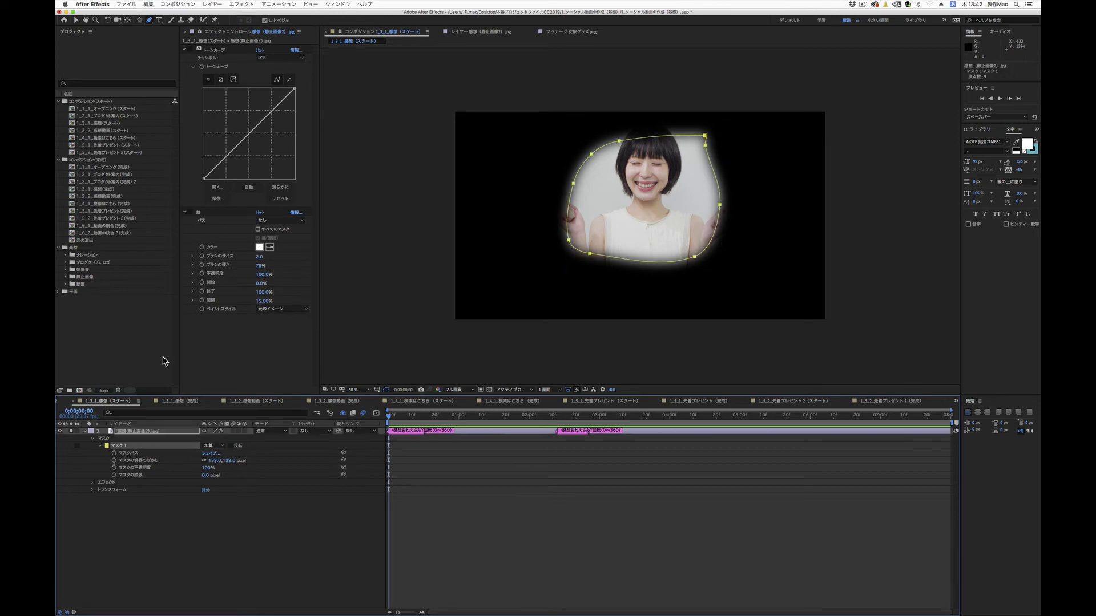
click(149, 20)
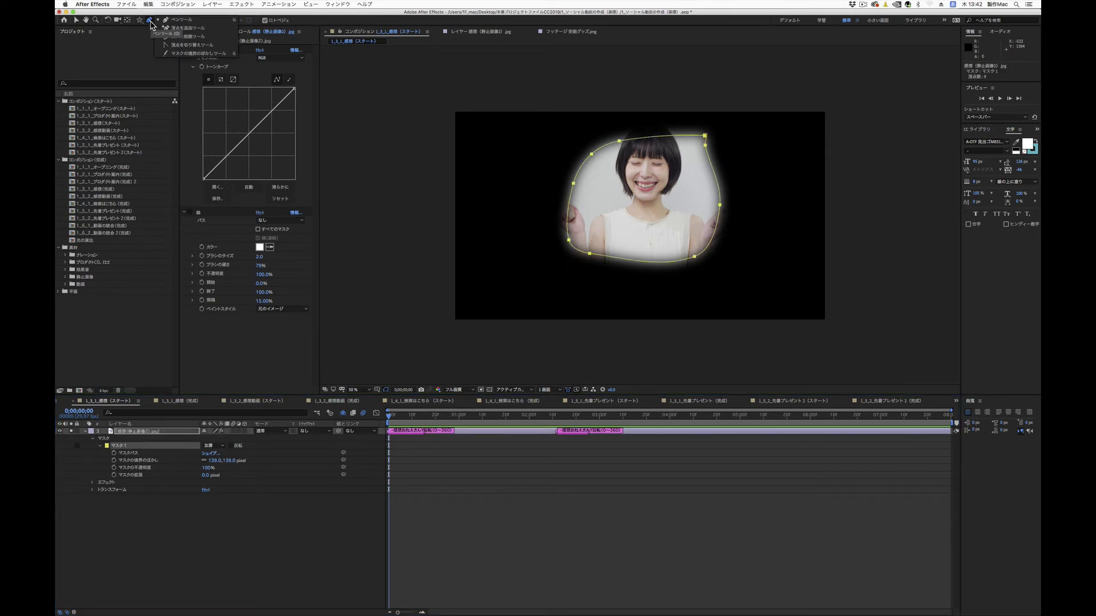
click(199, 37)
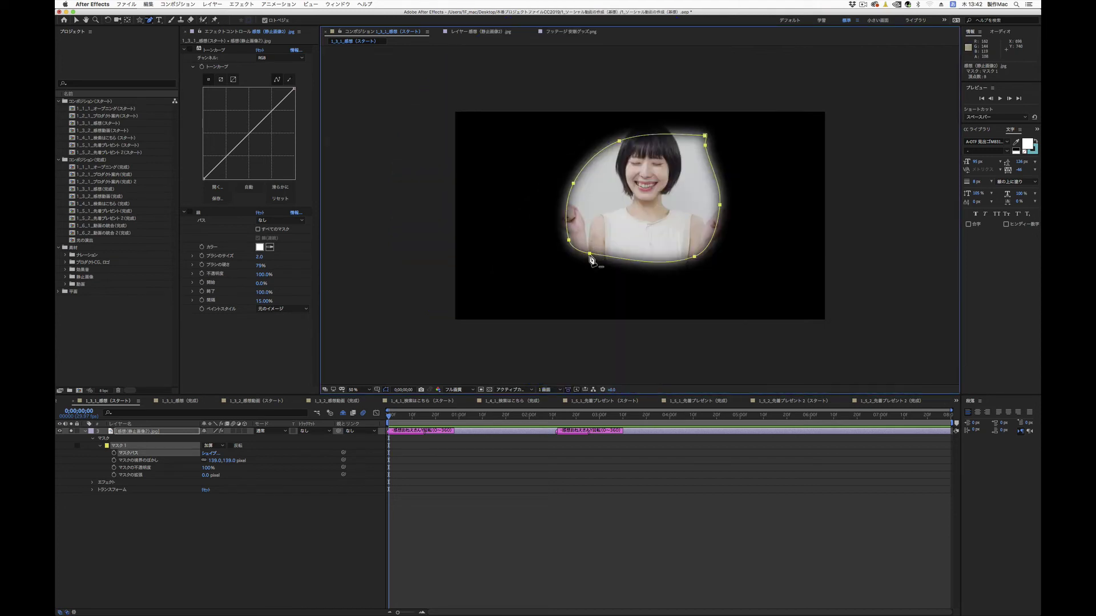
click(590, 255)
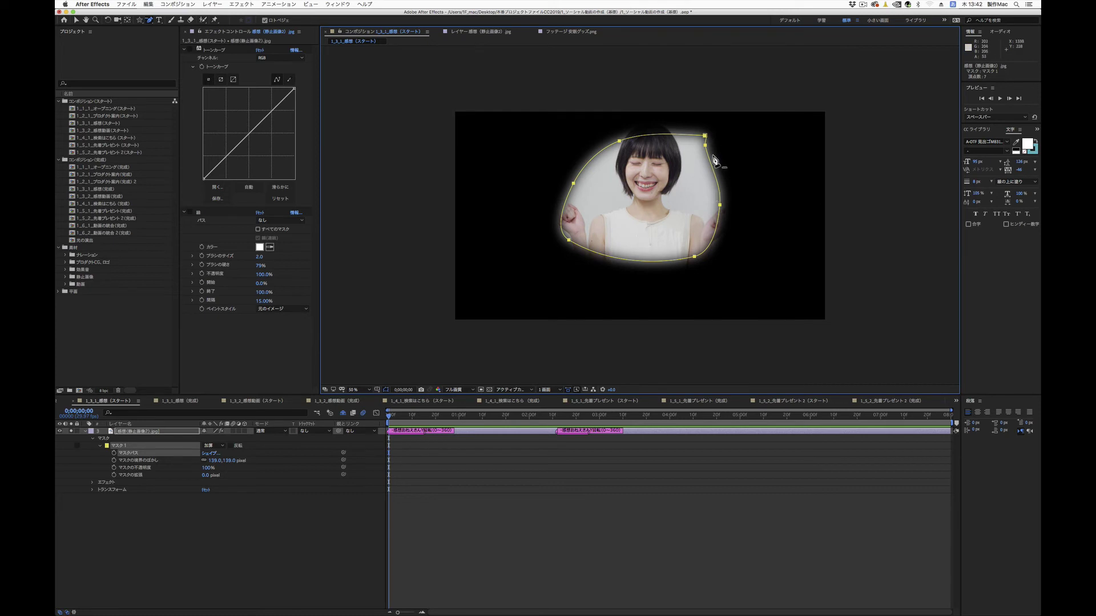
click(705, 146)
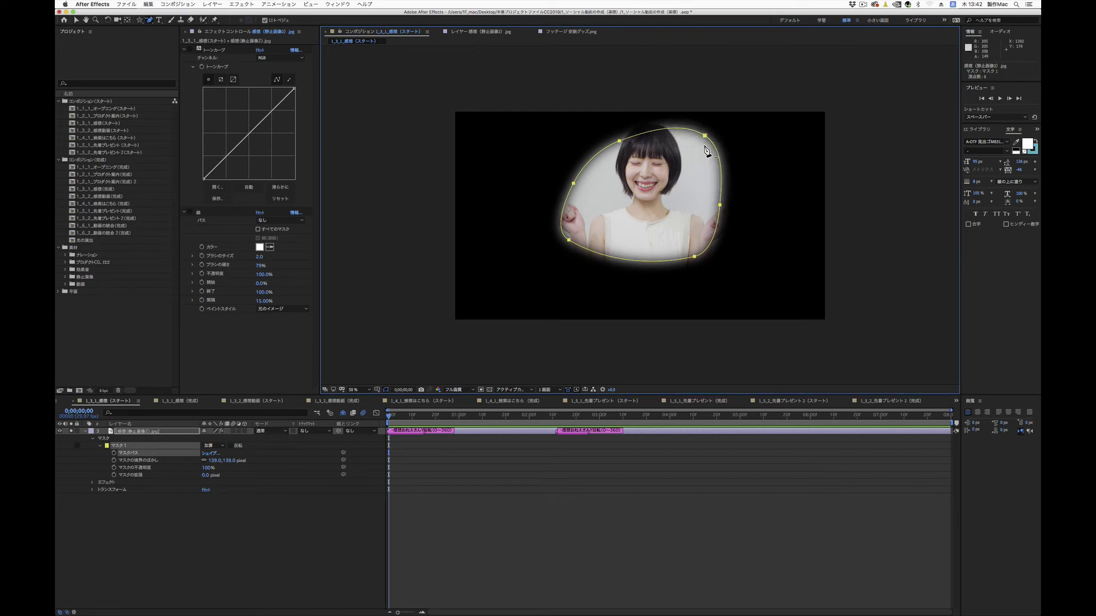
Add mask points on the top, bottom and right edges with the Add Vertex Tool
click(150, 21)
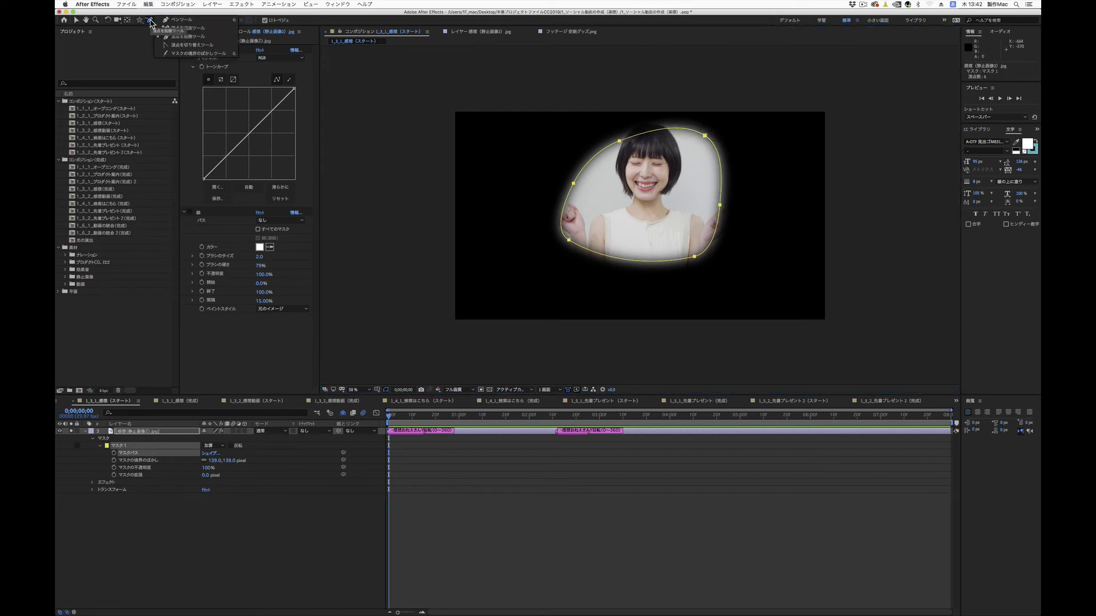
click(196, 29)
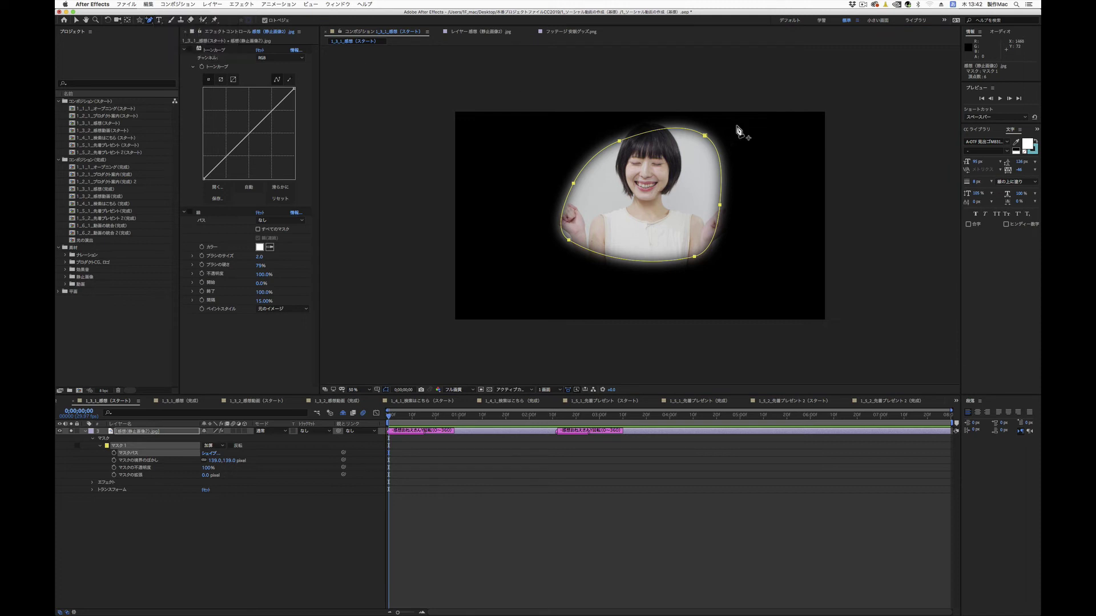
click(657, 131)
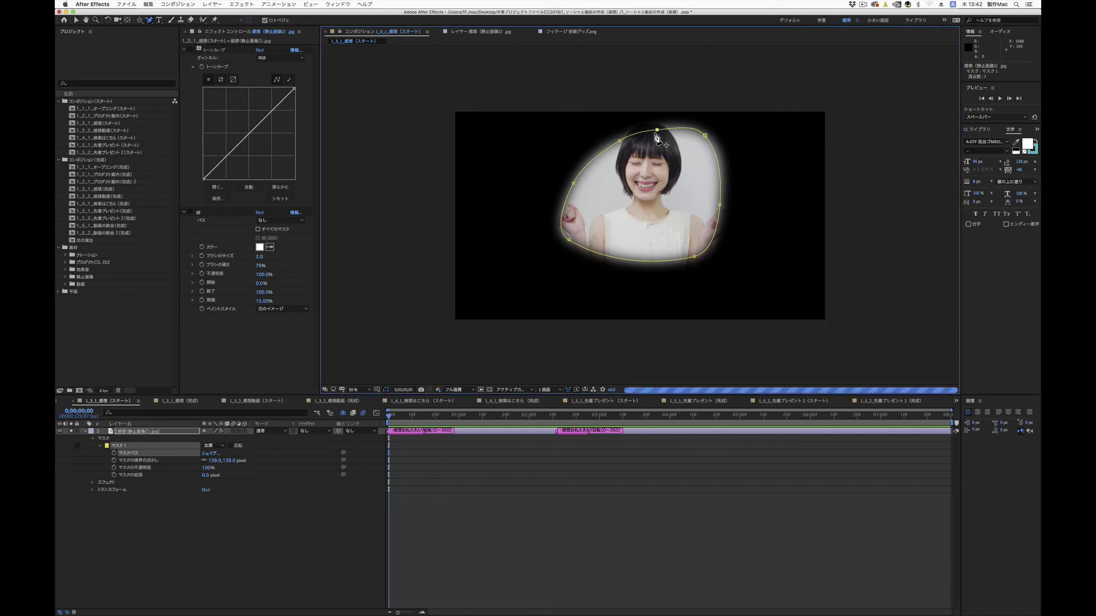
click(622, 262)
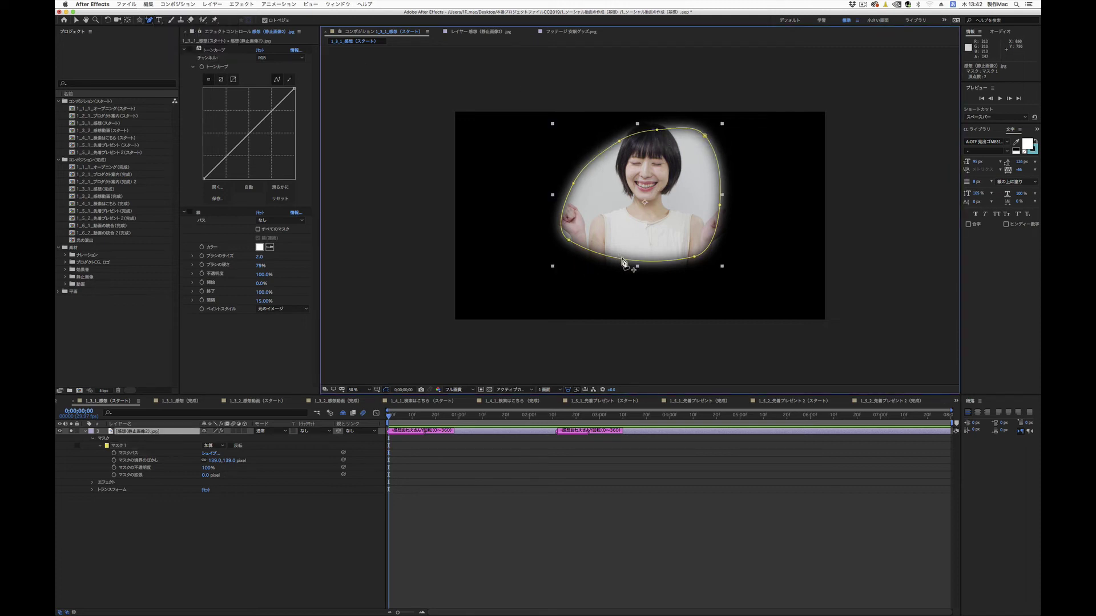
click(622, 260)
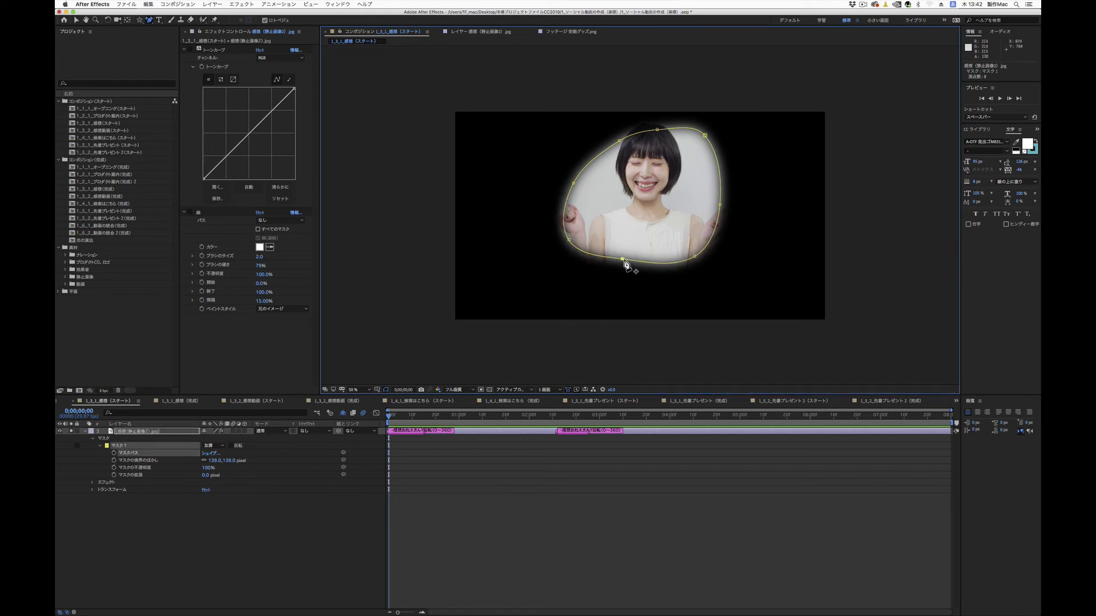
click(716, 229)
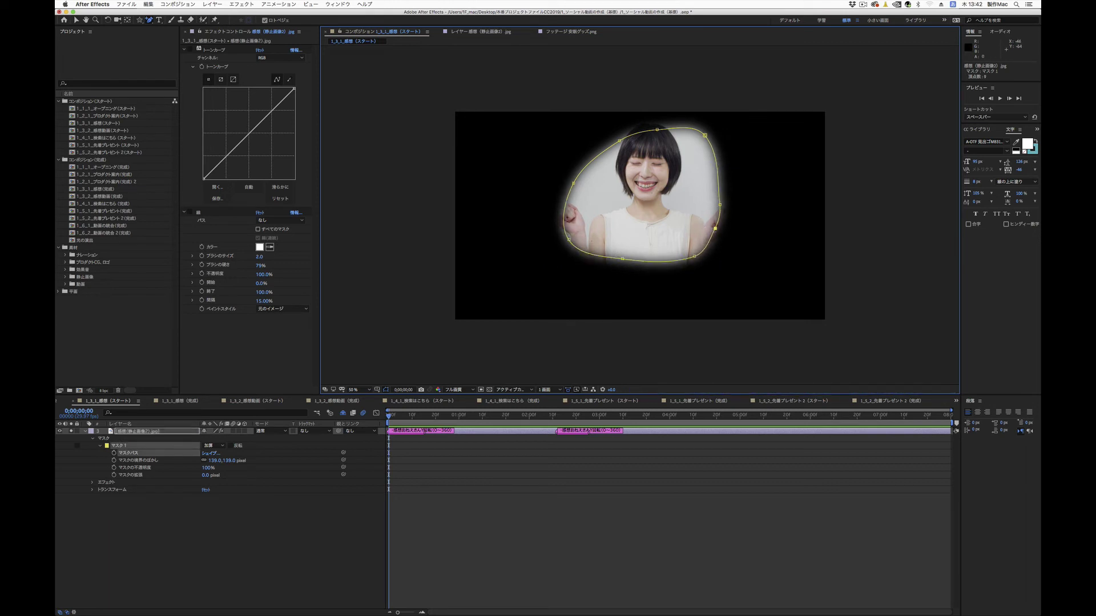
click(76, 20)
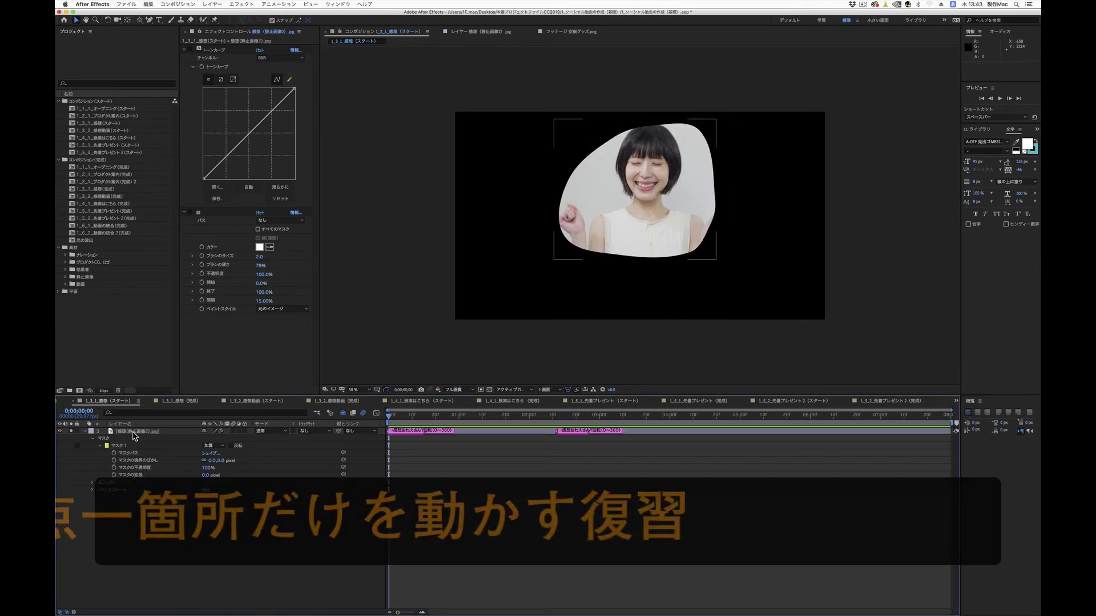
Try repositioning Mask 1 on the image, then preview the result
click(119, 446)
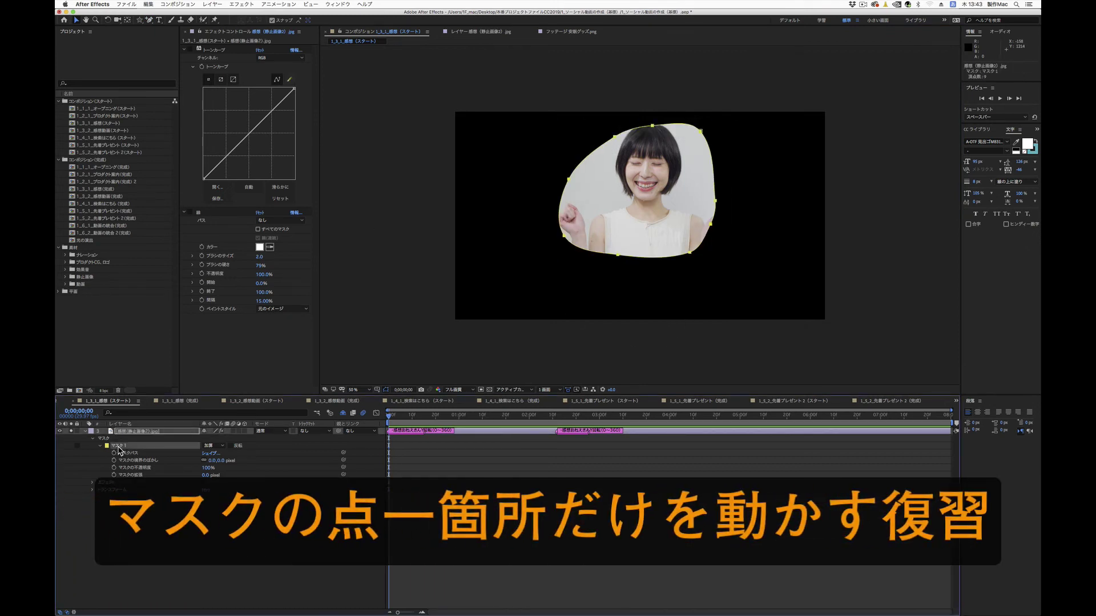
click(568, 180)
click(587, 186)
drag(590, 188, 590, 188)
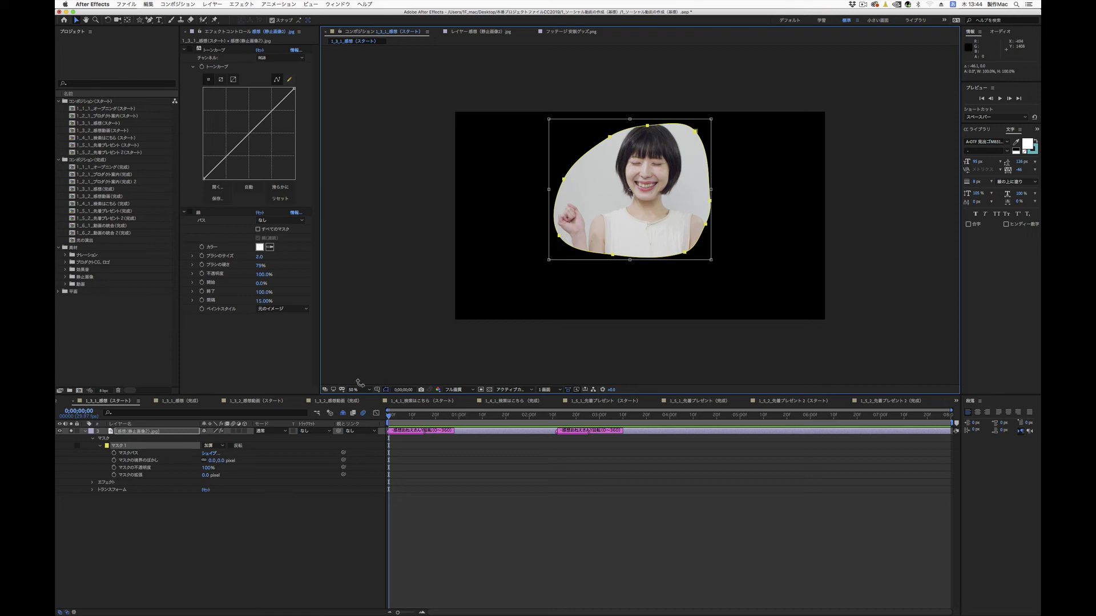
click(281, 532)
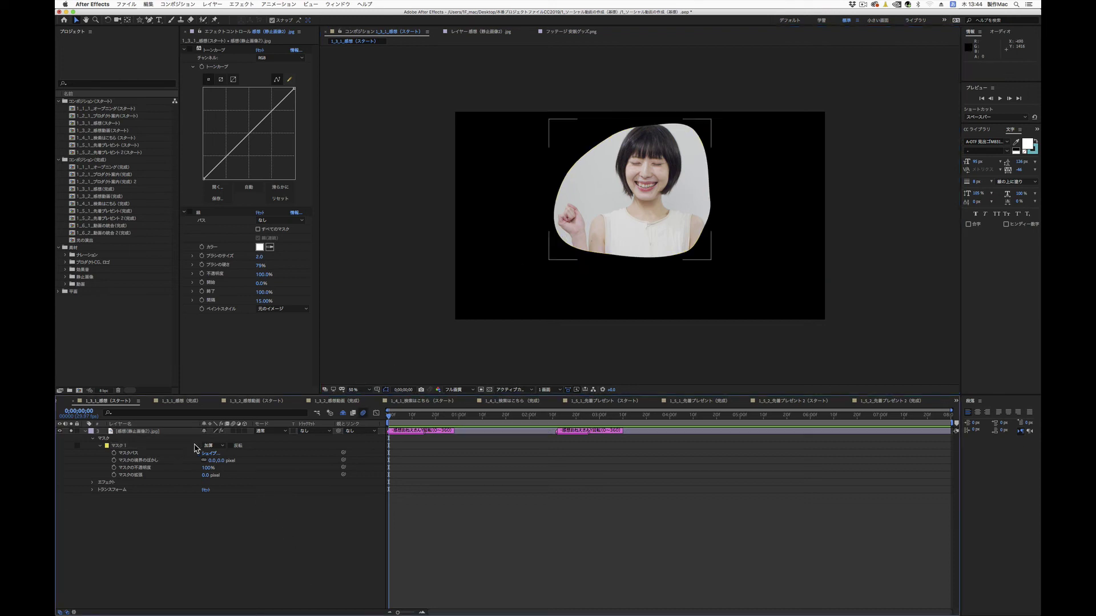
Shift the mask path left and undo, then nudge the left vertex inward
click(144, 432)
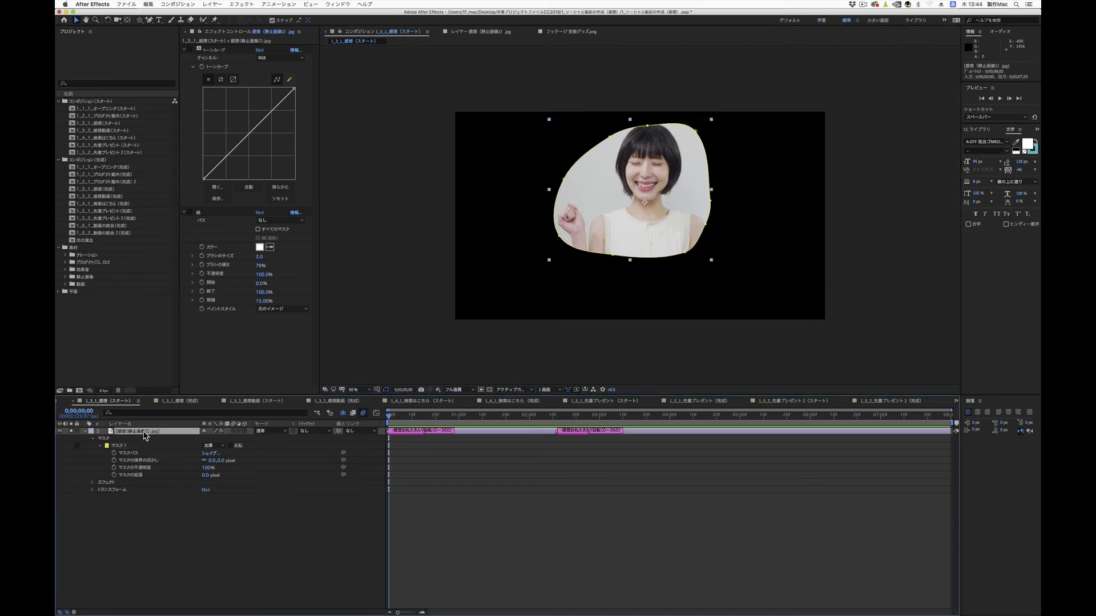
click(117, 447)
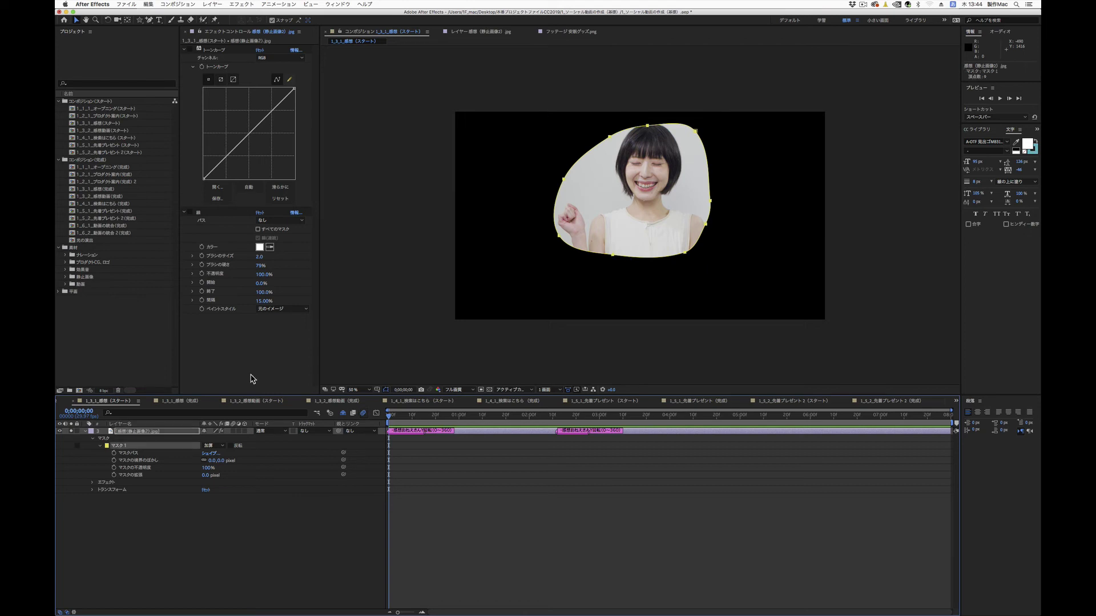
drag(564, 181, 544, 182)
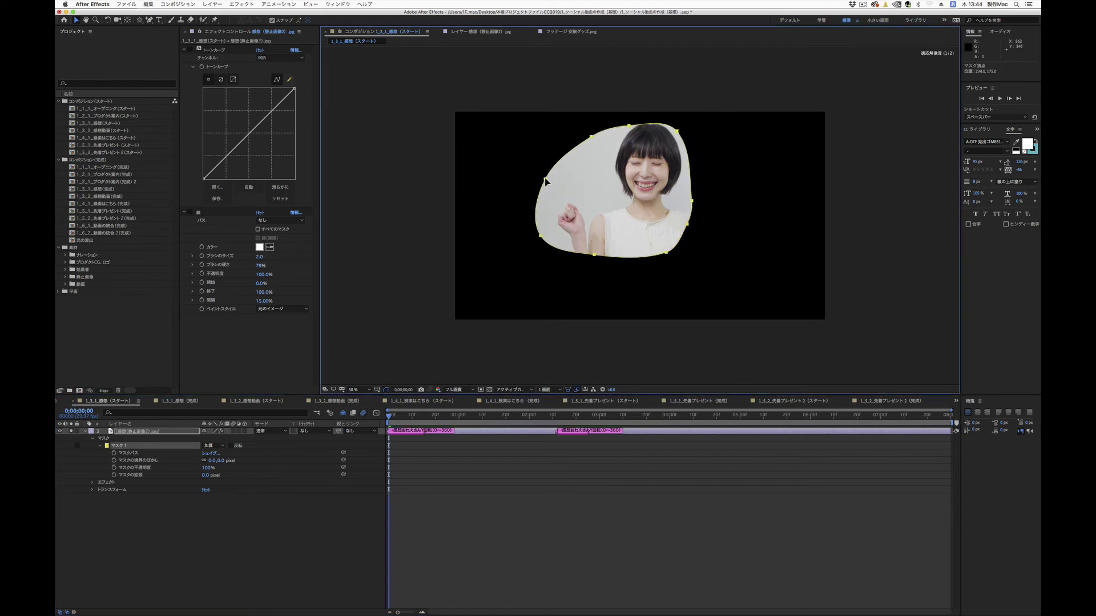
key(super+z)
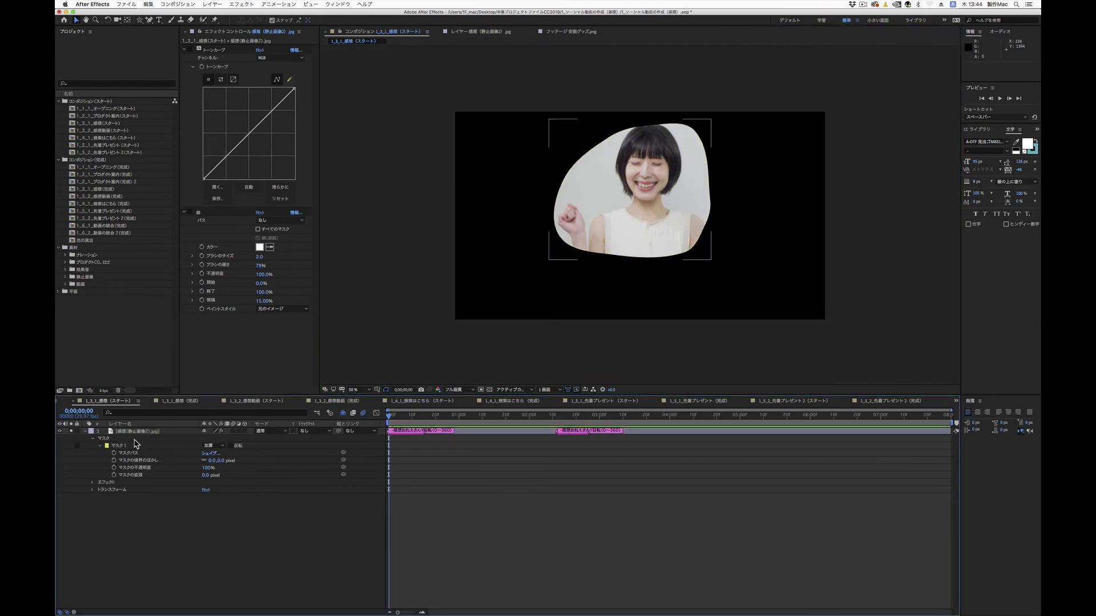
click(134, 432)
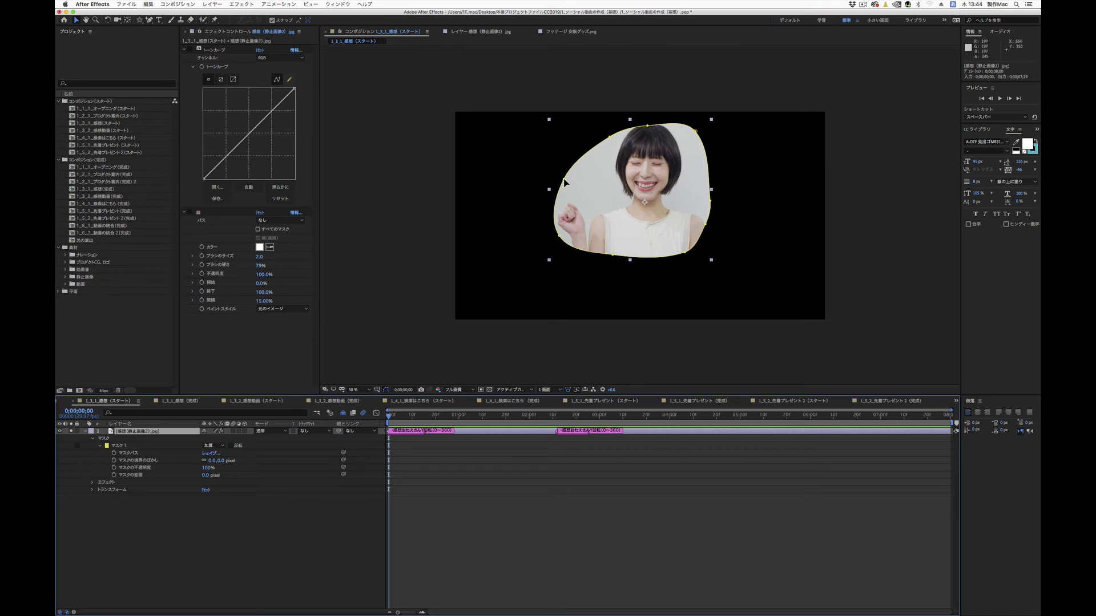
mouse_move(563, 183)
mouse_down()
mouse_move(575, 188)
mouse_move(563, 184)
mouse_up()
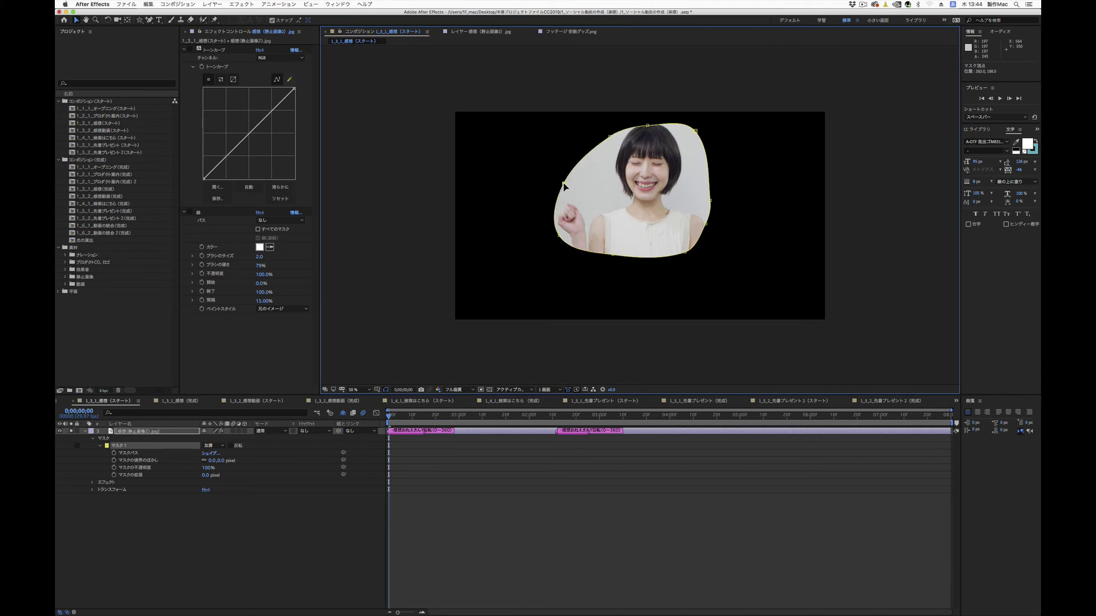
Pull the mask's top vertex slightly to reshape the top of the blob
click(216, 562)
click(138, 431)
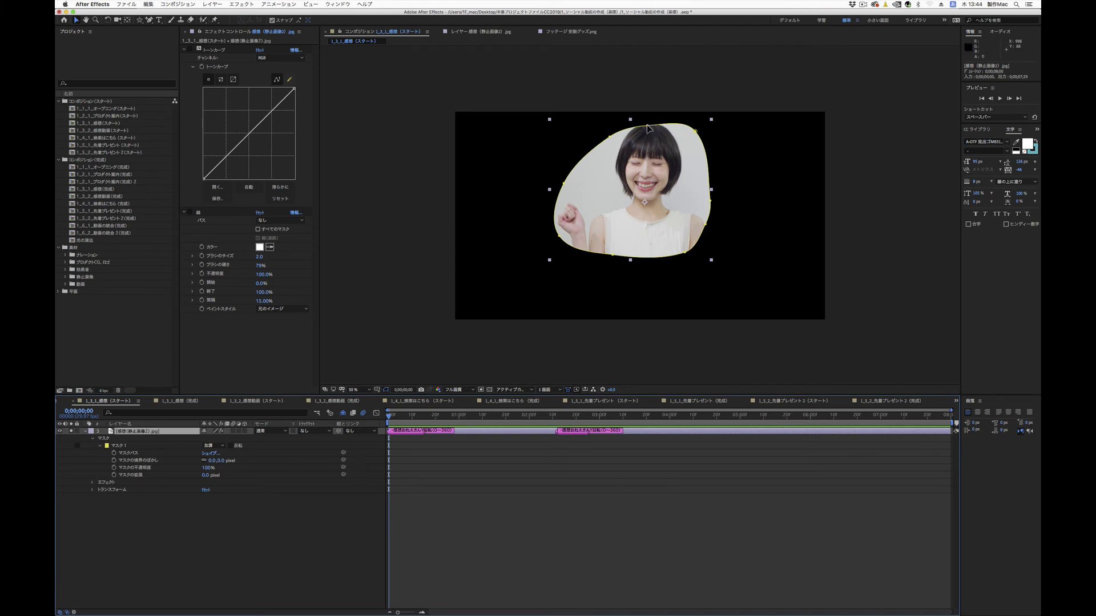
drag(647, 128, 646, 125)
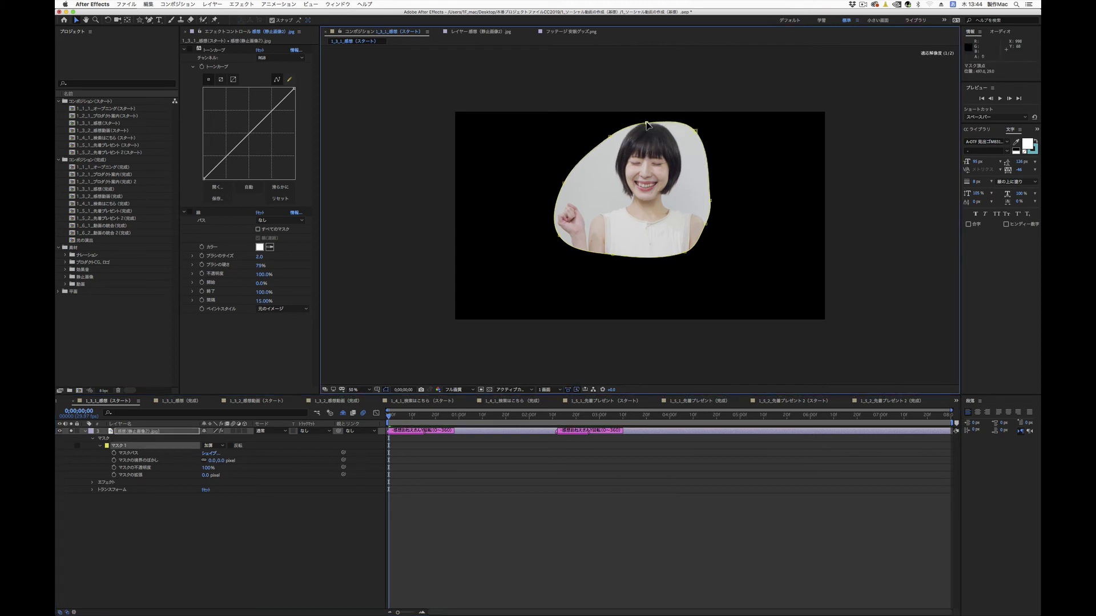
click(241, 578)
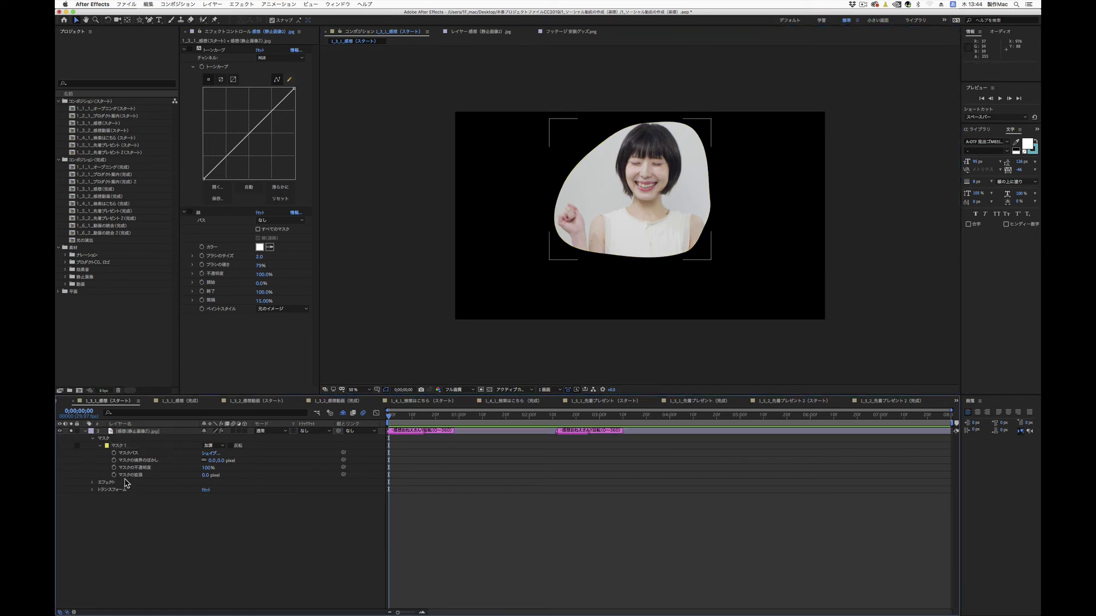
Move the whole Mask 1 with Free Transform and preview it deselected
click(125, 434)
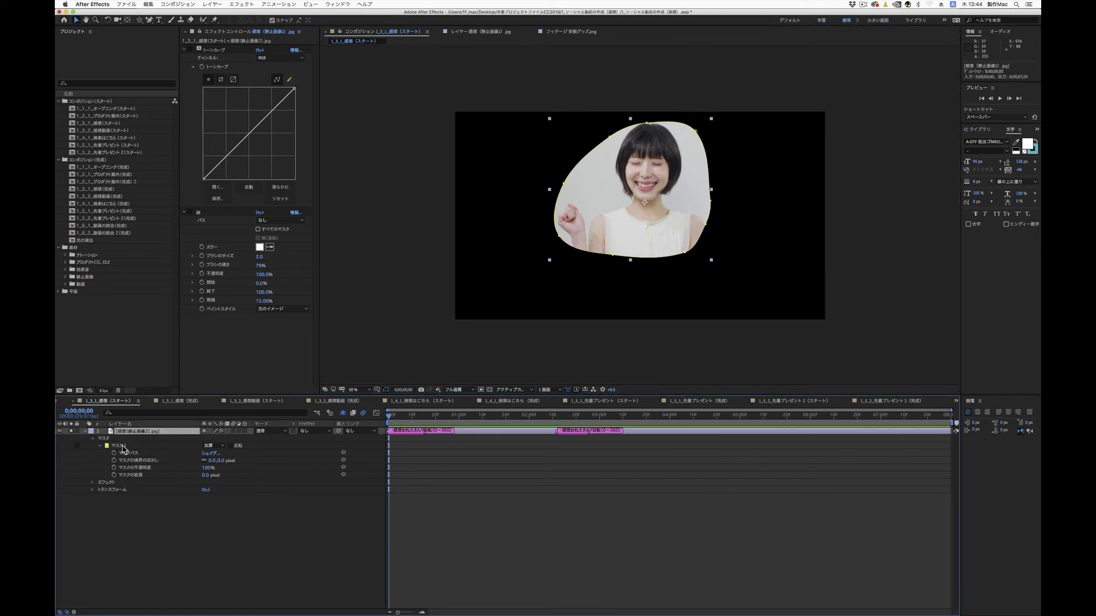
click(123, 447)
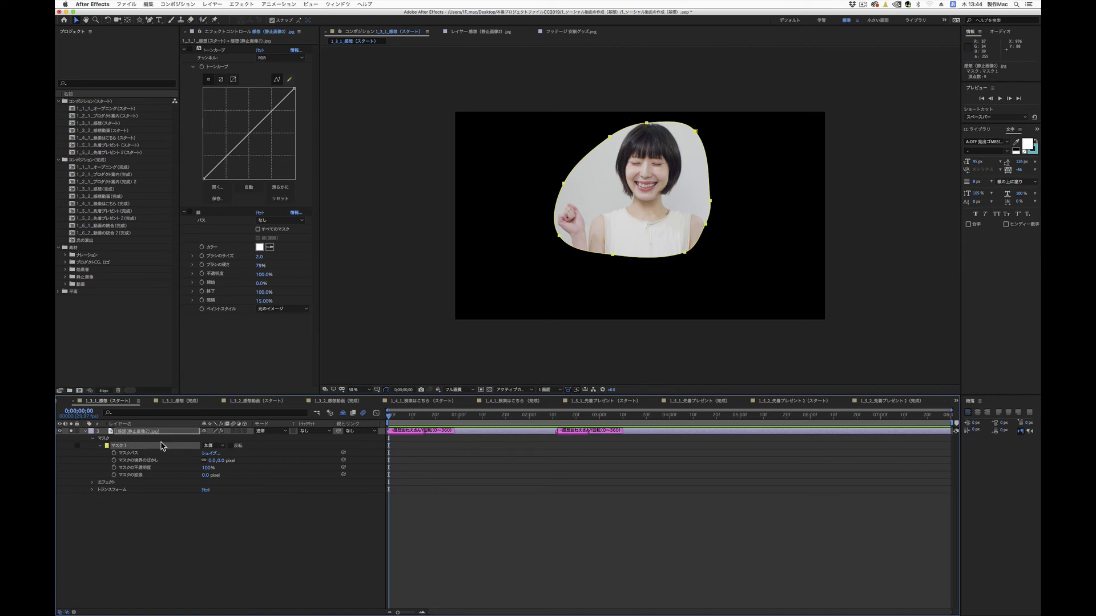
double_click(564, 186)
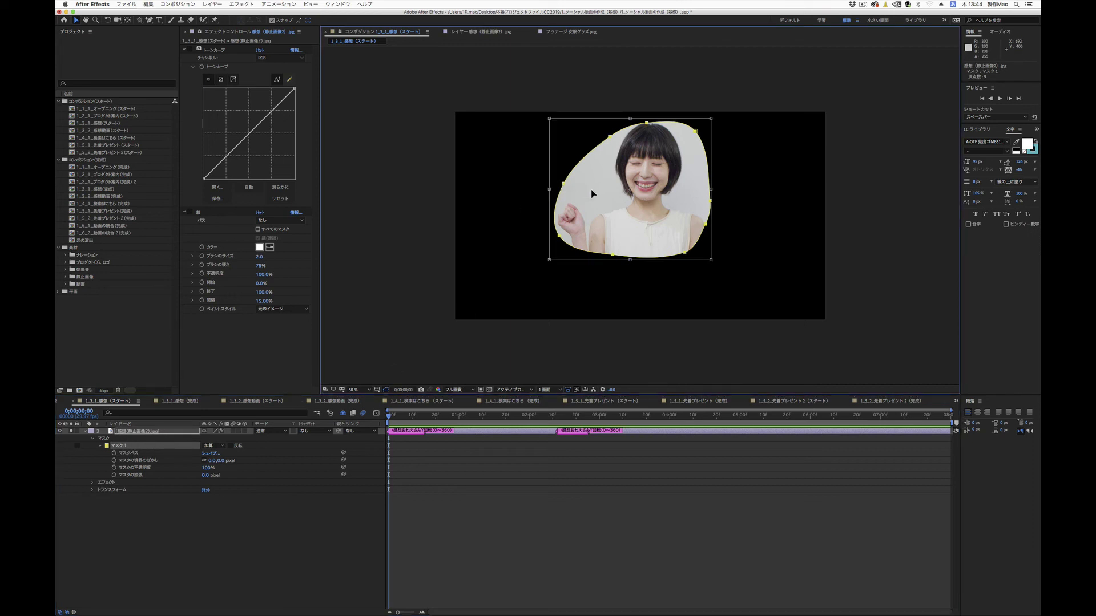
drag(592, 194, 589, 196)
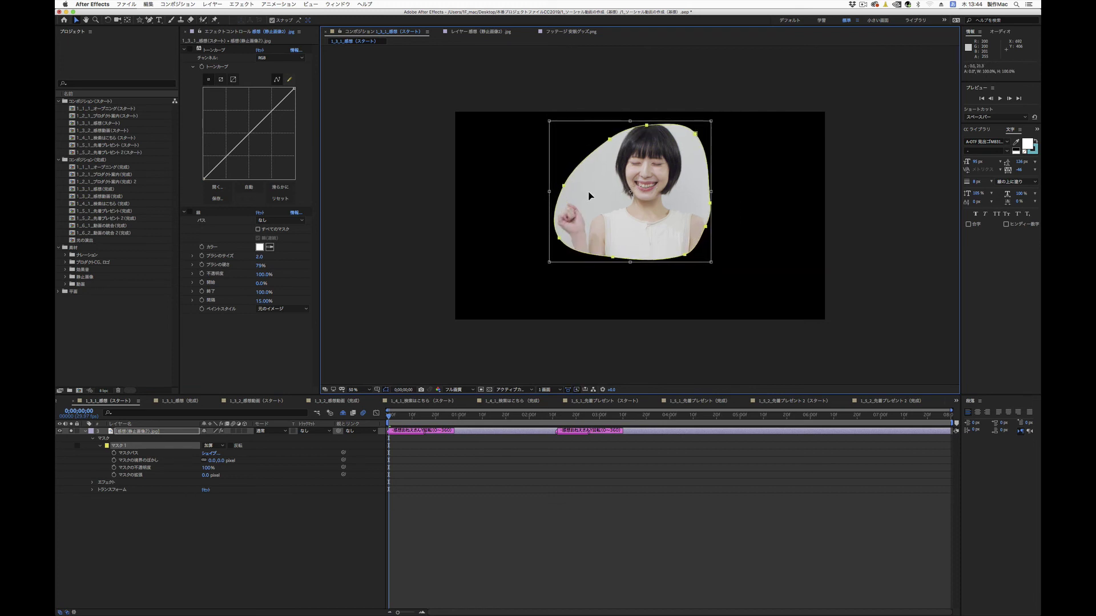
click(264, 538)
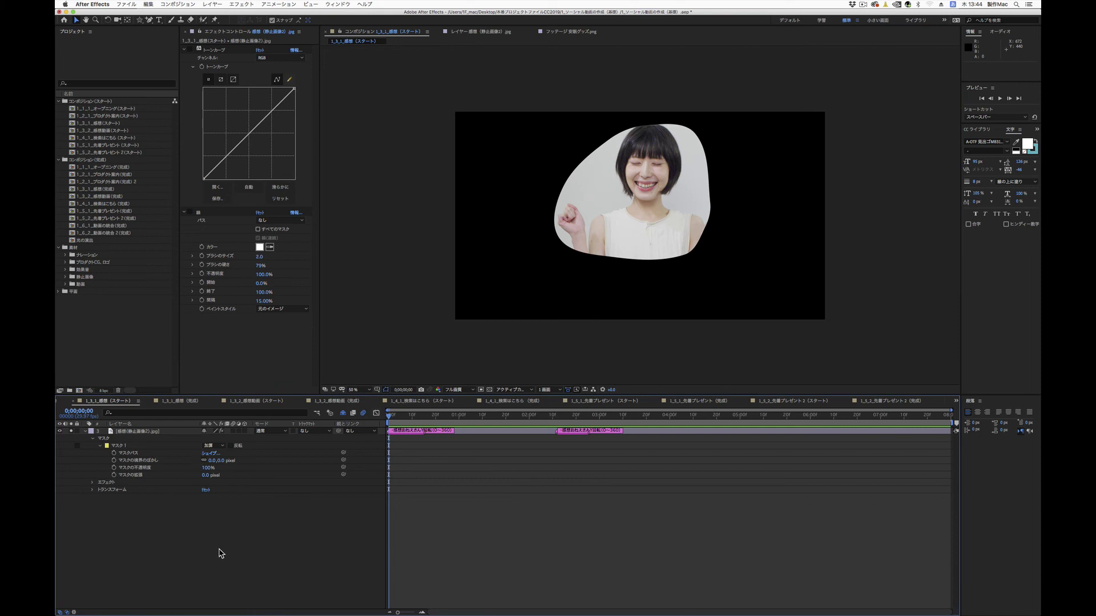
Raise the mask's top vertex slightly to refine the top outline
click(164, 467)
click(140, 431)
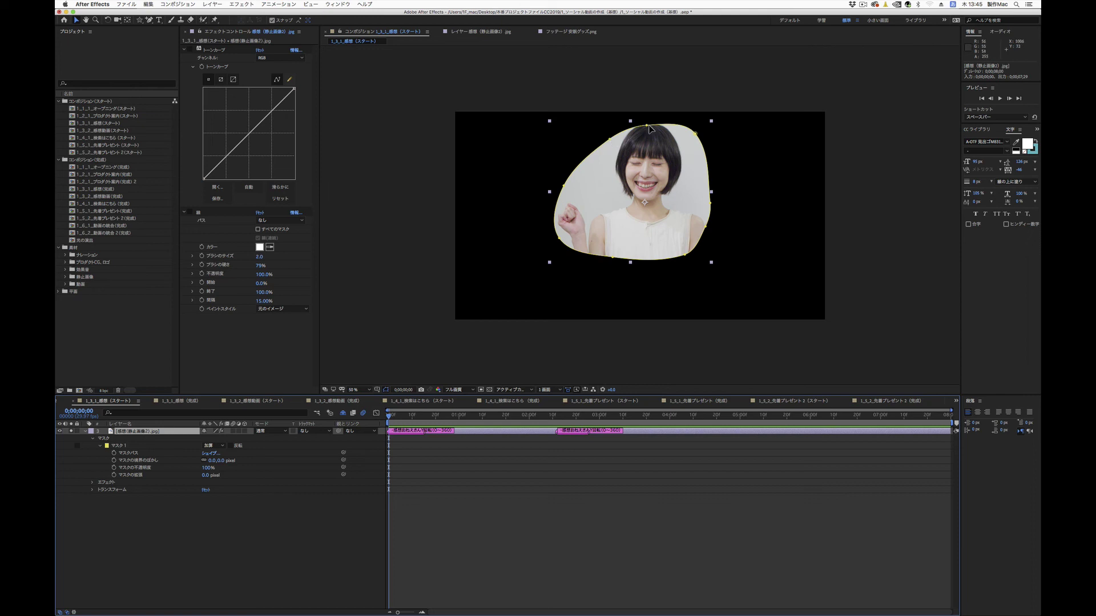
mouse_move(647, 125)
mouse_down()
mouse_move(644, 110)
mouse_move(648, 123)
mouse_up()
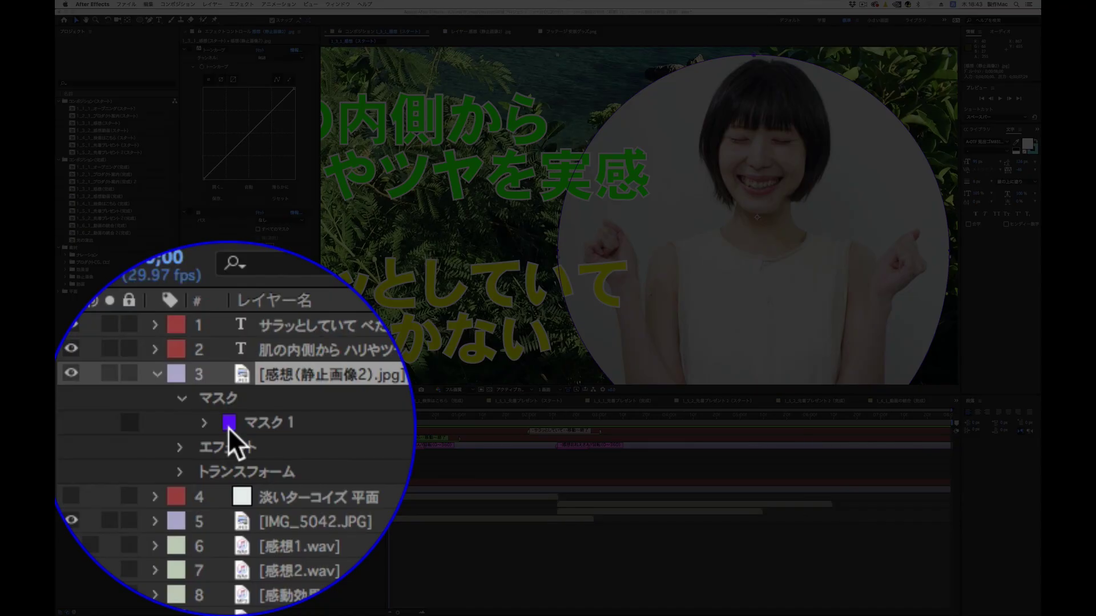
Change Mask 1's colour to a pinkish red
click(107, 461)
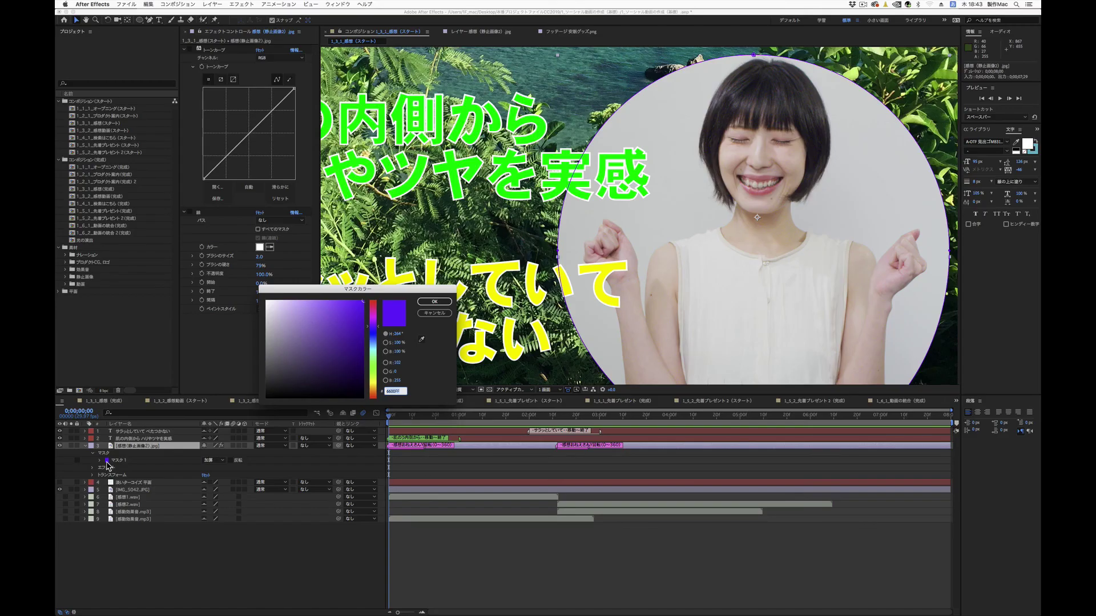
click(377, 307)
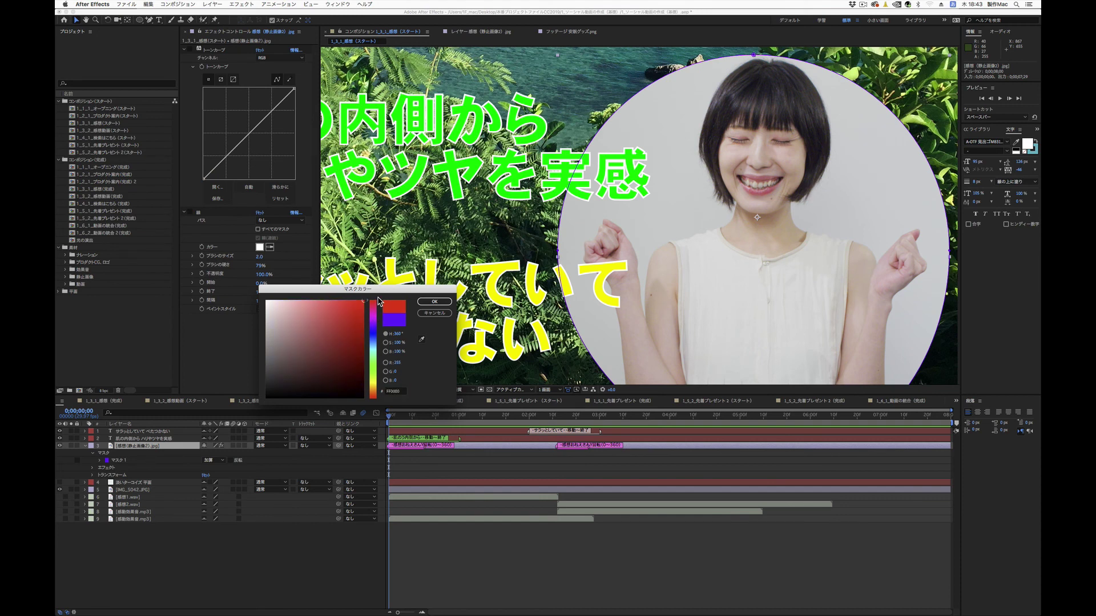
click(434, 301)
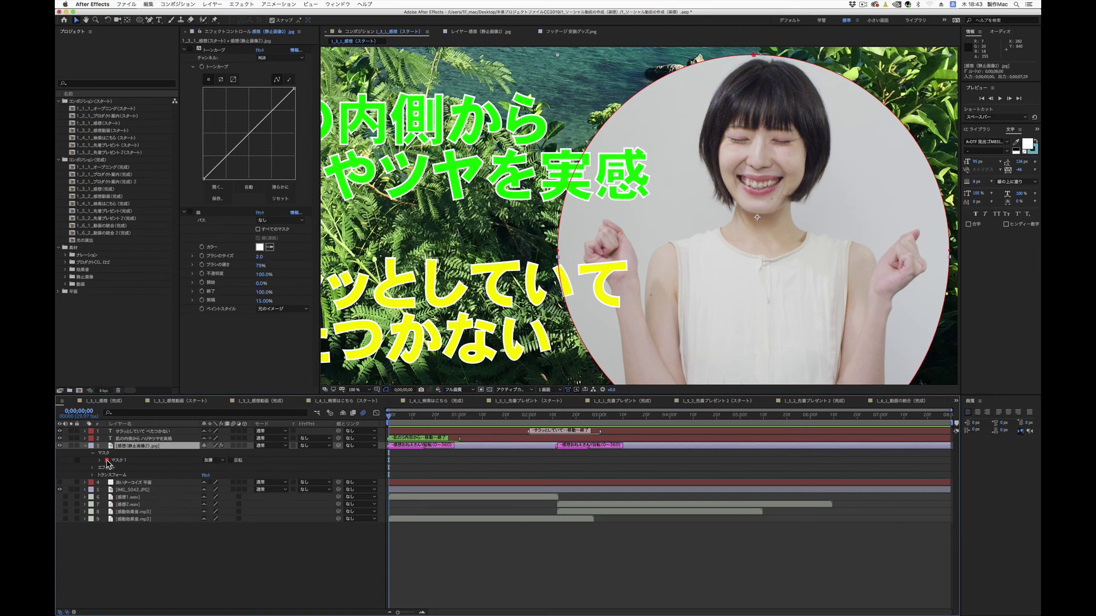
Recolour Mask 1 to a darker green
click(106, 460)
click(375, 370)
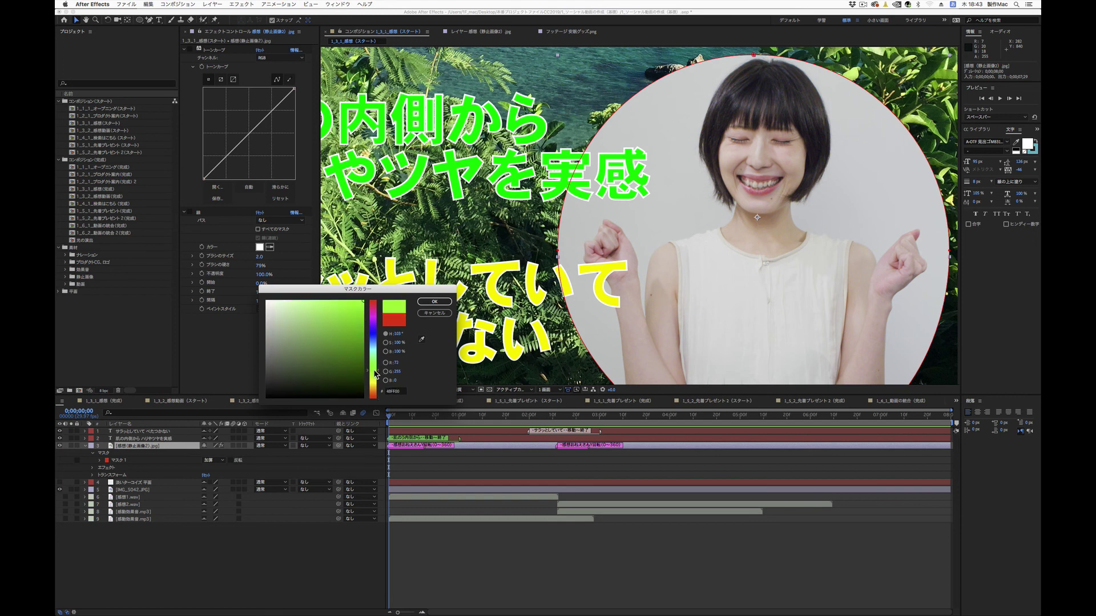
click(363, 327)
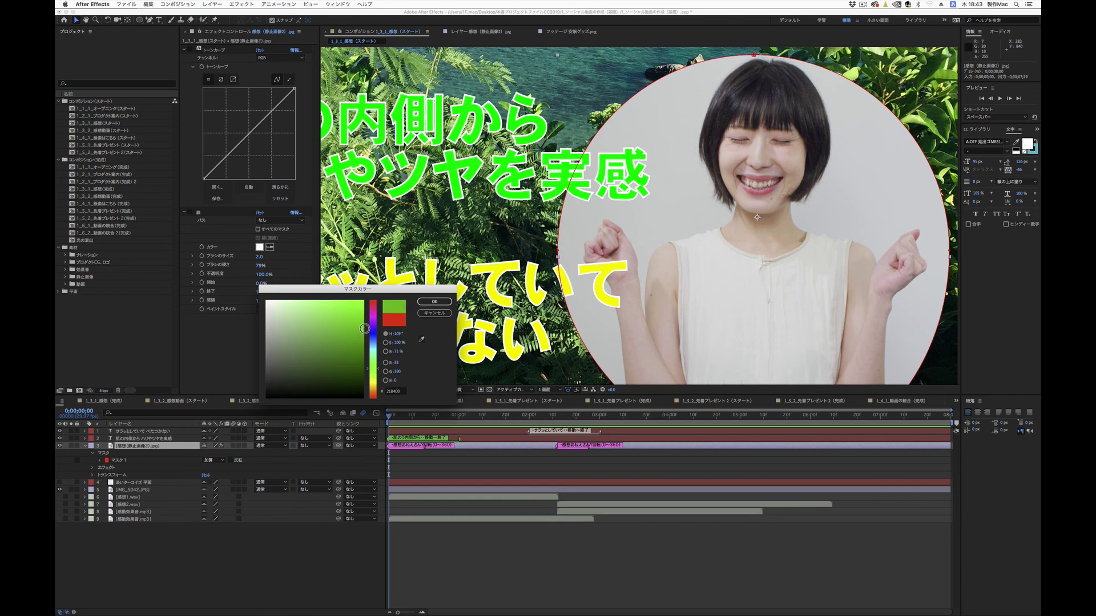
click(434, 302)
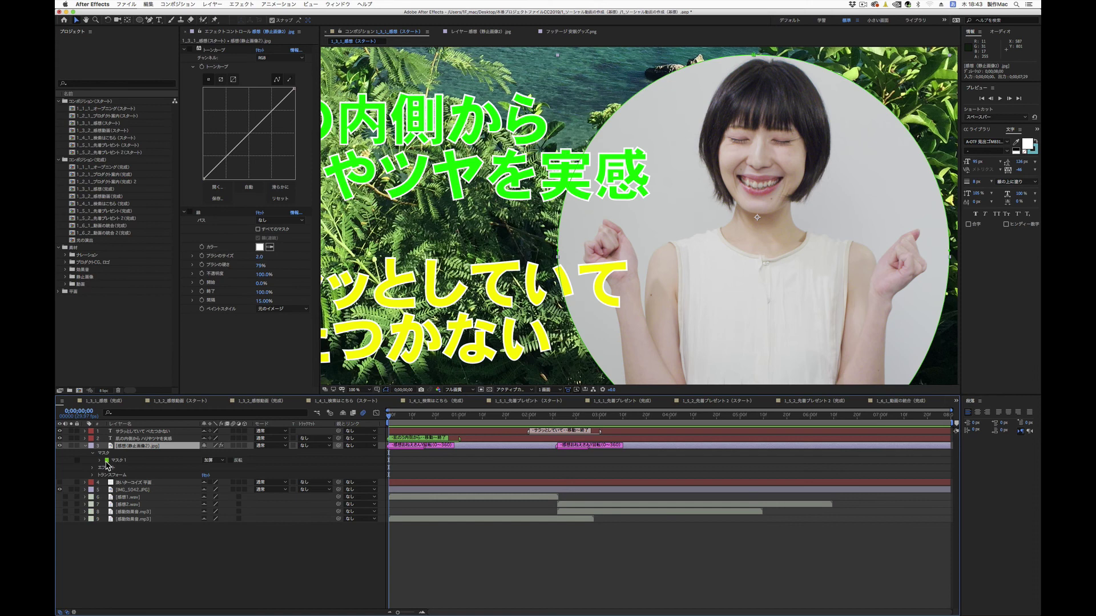
Change Mask 1's colour to orange
click(106, 460)
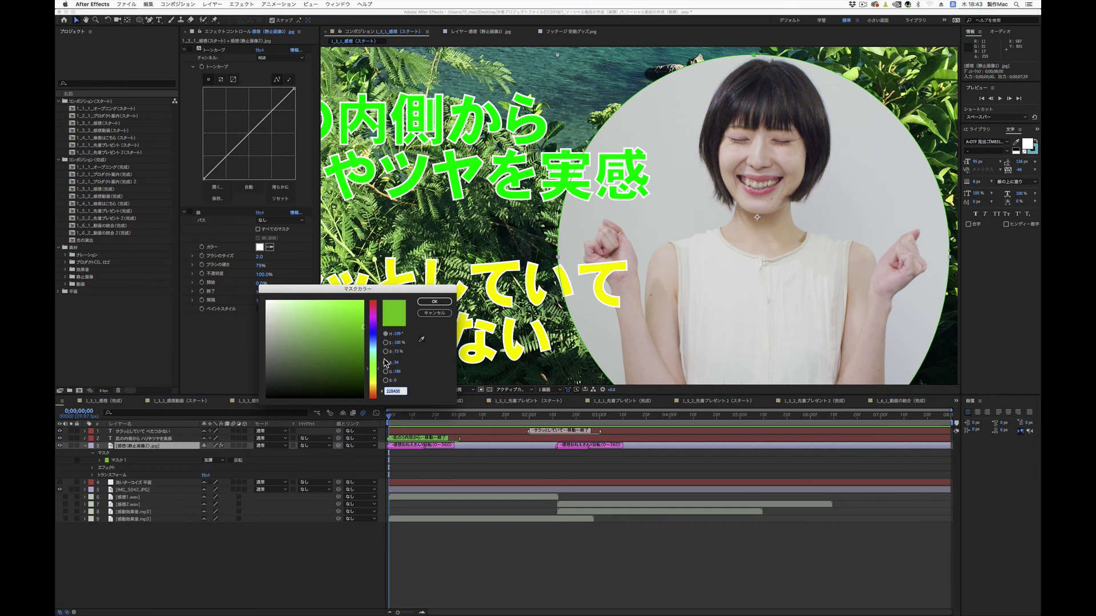
drag(376, 373, 375, 389)
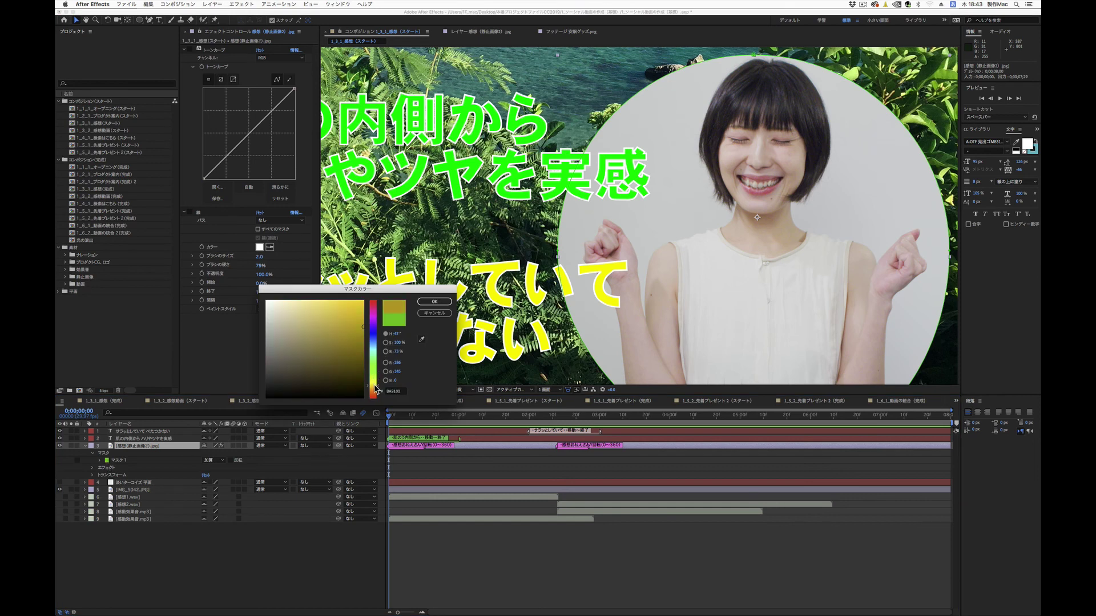
click(434, 301)
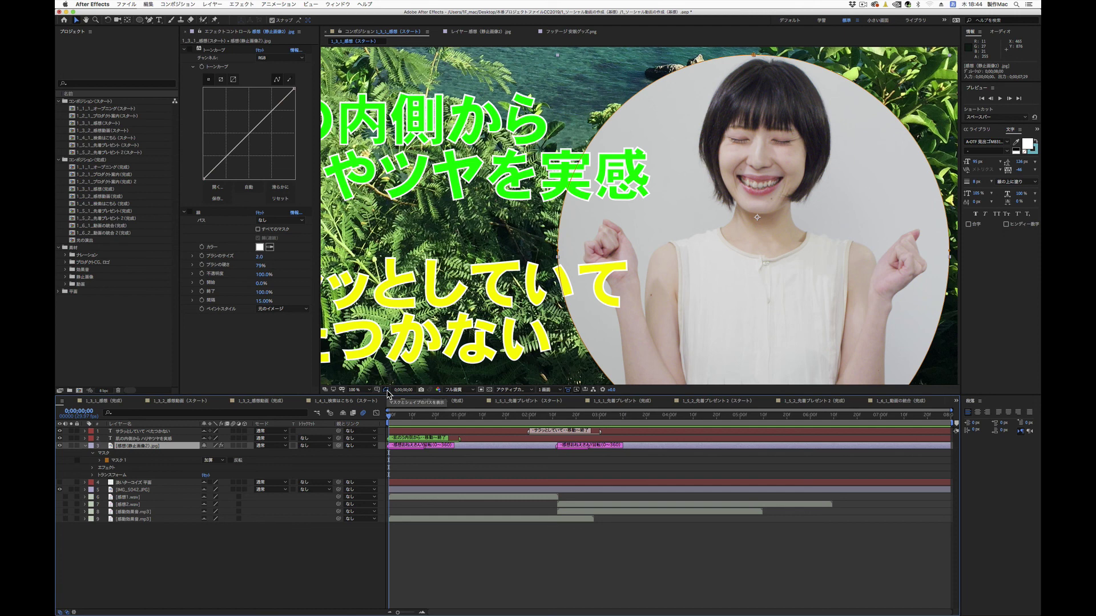
Toggle mask path visibility off, on, and off again in the composition view
click(387, 391)
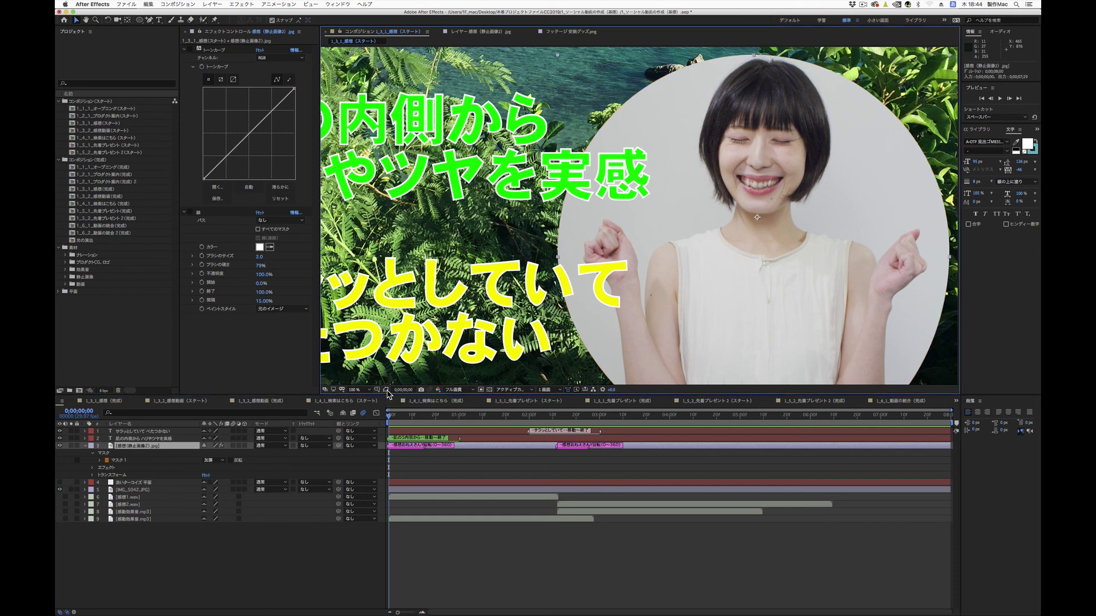
click(387, 391)
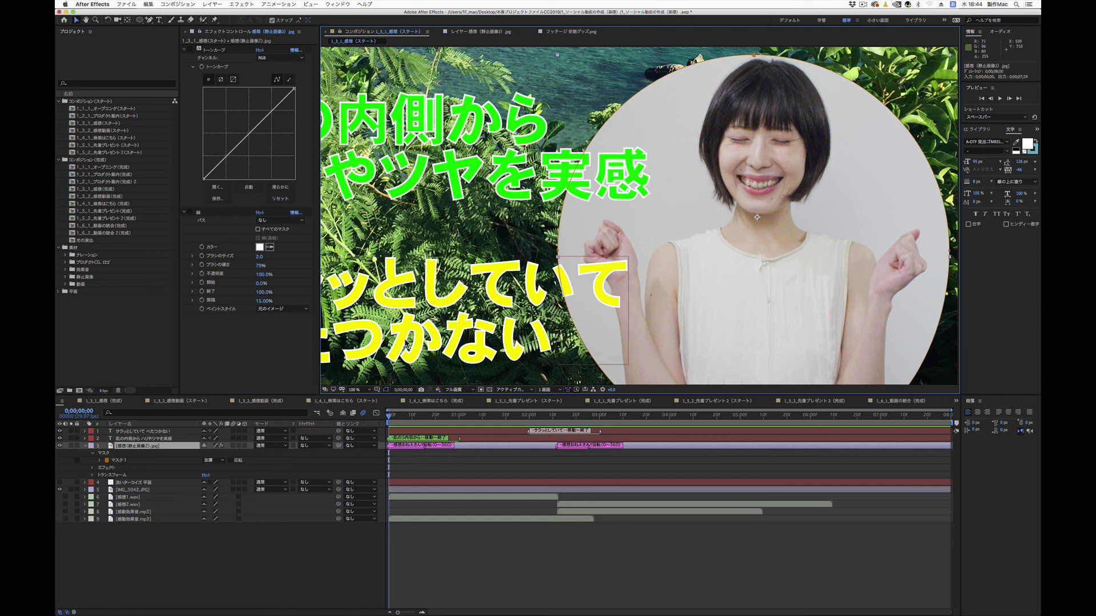
click(386, 391)
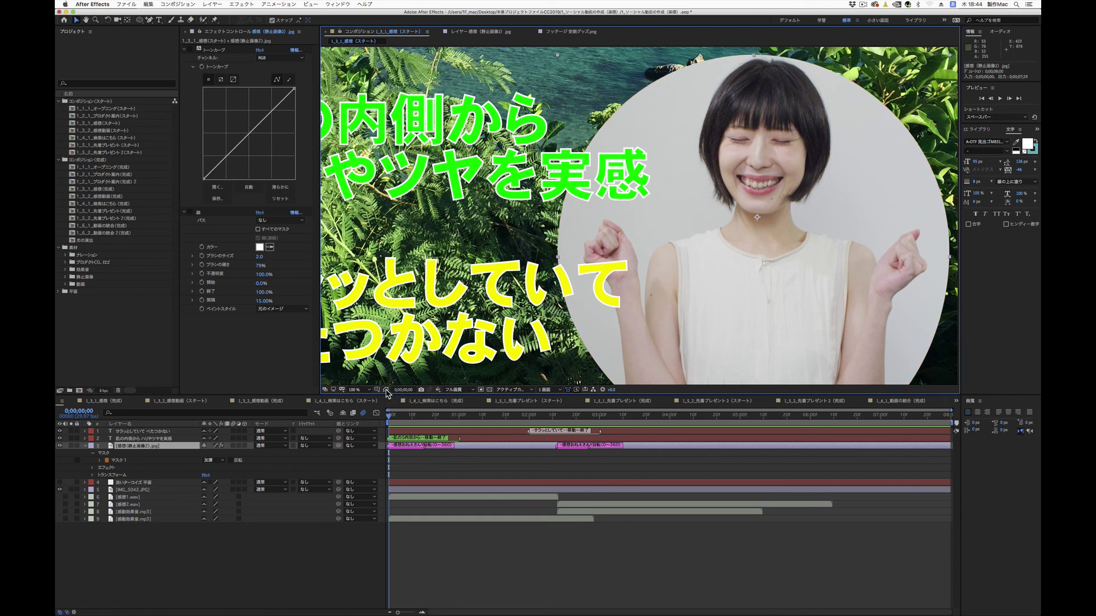